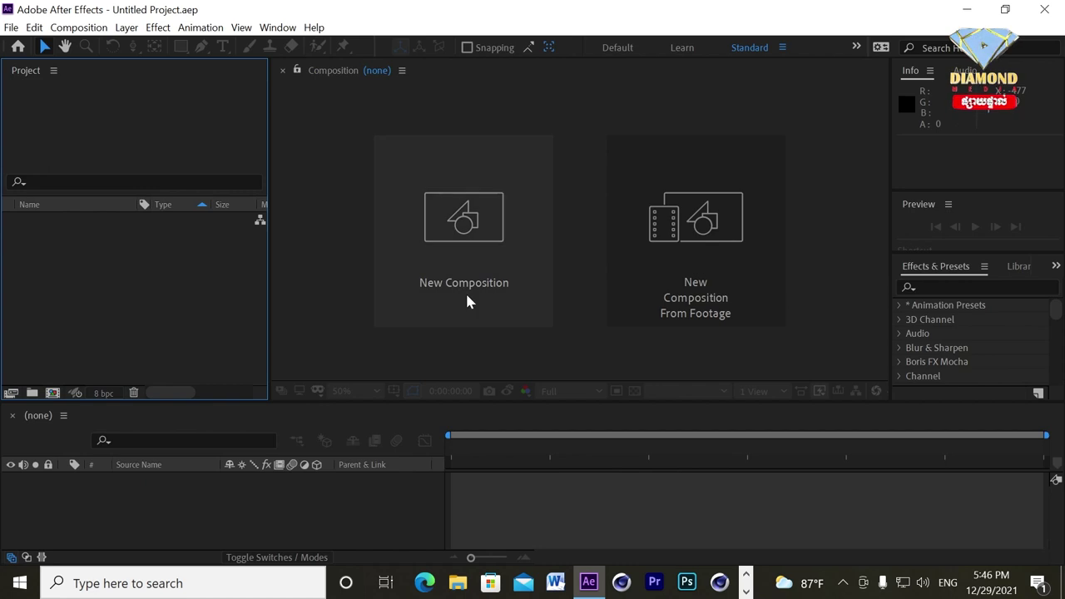
Step: Start a new composition from the Composition menu's New Composition command
{"action": "left_click", "coordinate": [80, 30]}
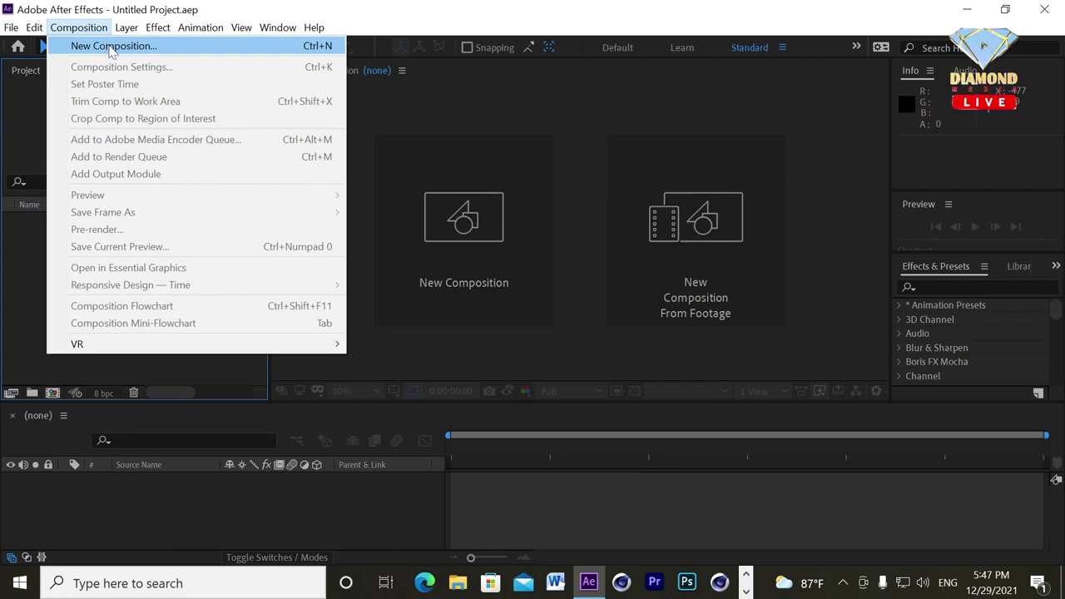
{"action": "left_click", "coordinate": [112, 48]}
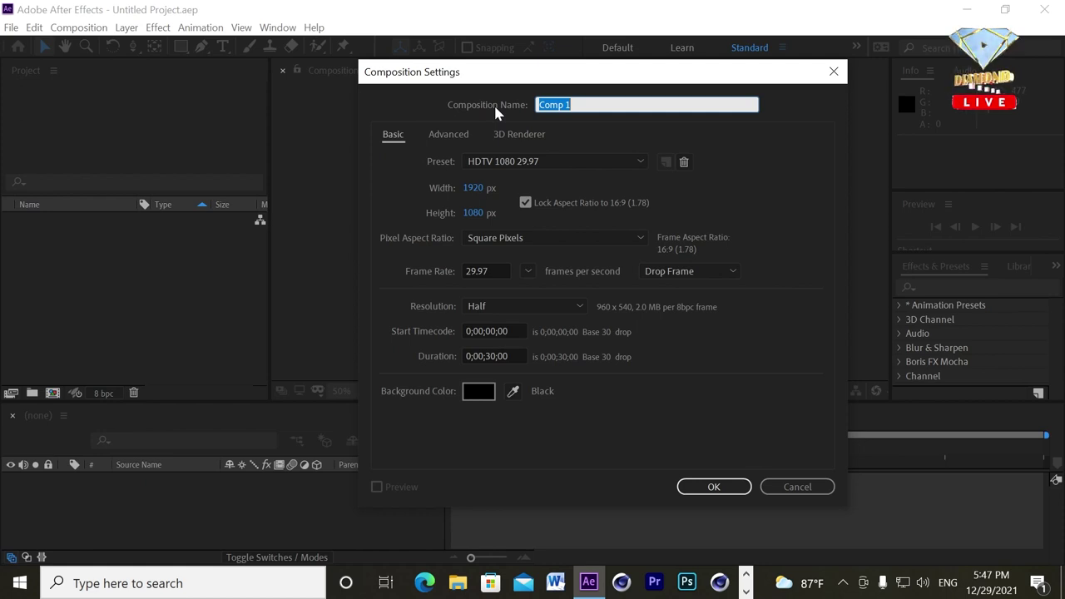
Step: Create the 'Title' comp: HDTV 1080 29.97 preset, Half resolution, 0;00;30;00 duration
{"action": "type", "text": "Title"}
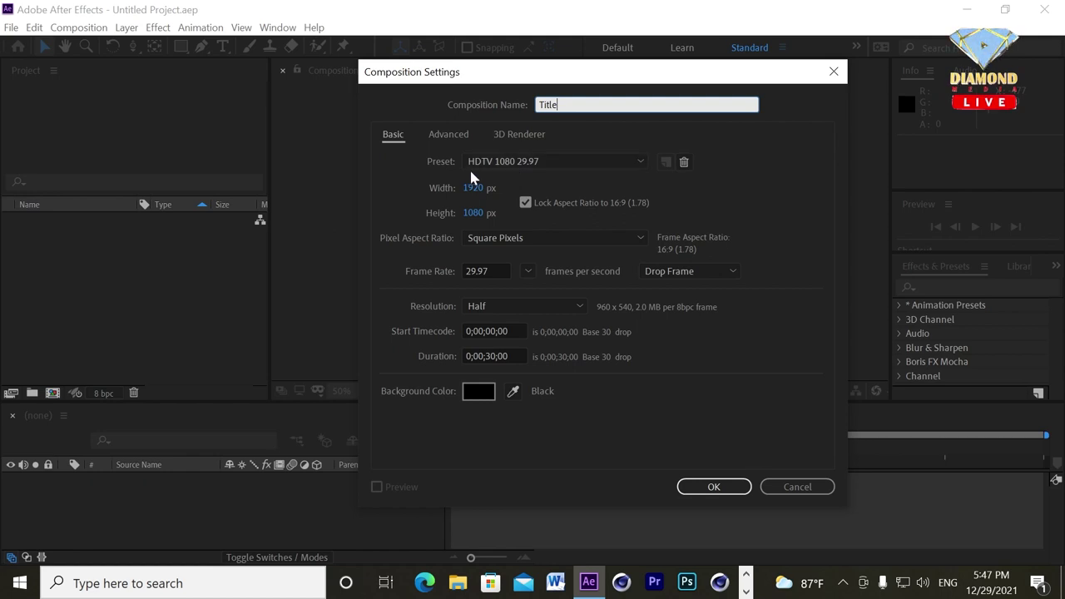
{"action": "left_click", "coordinate": [589, 160]}
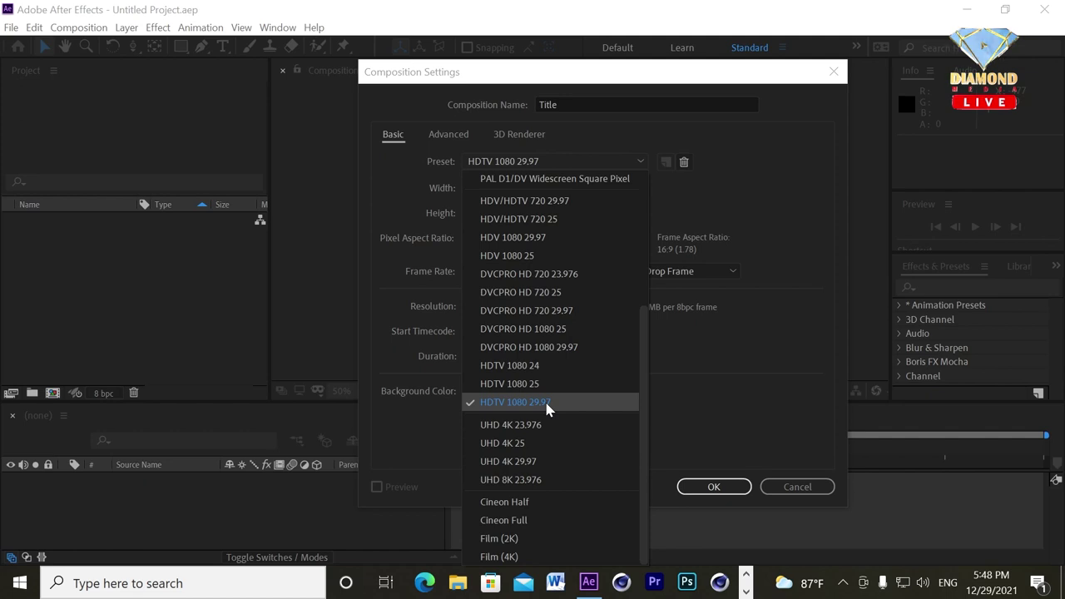
{"action": "left_click", "coordinate": [547, 404]}
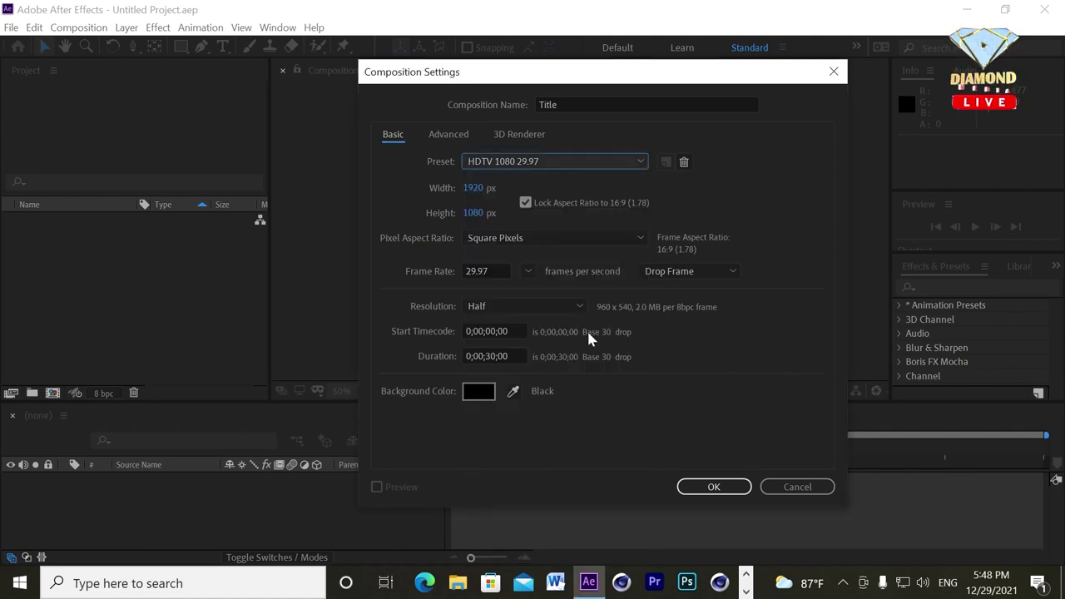
{"action": "left_click", "coordinate": [512, 303]}
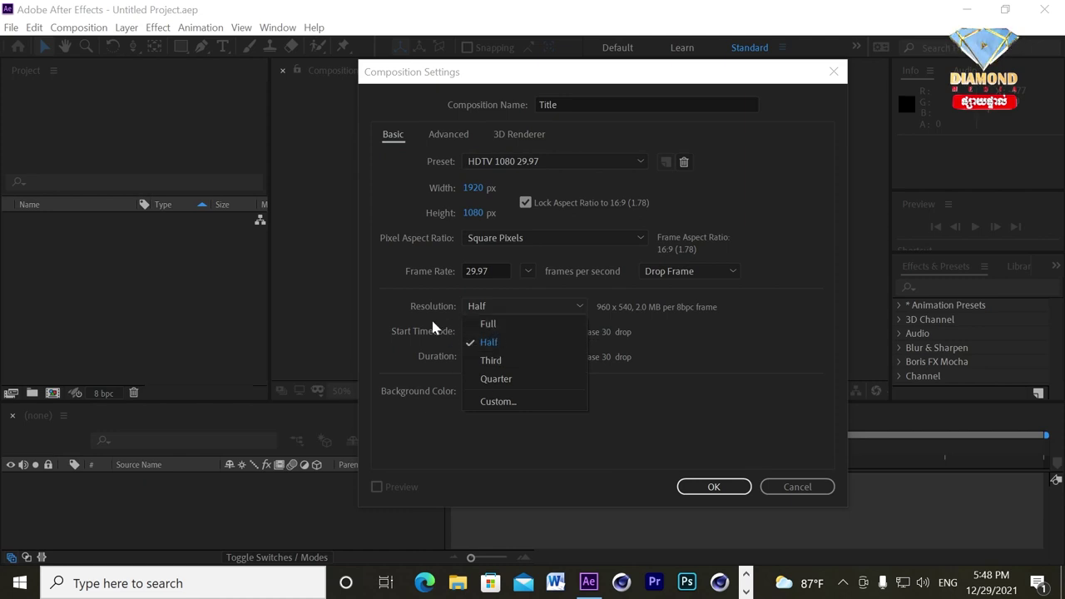
{"action": "left_click", "coordinate": [412, 308]}
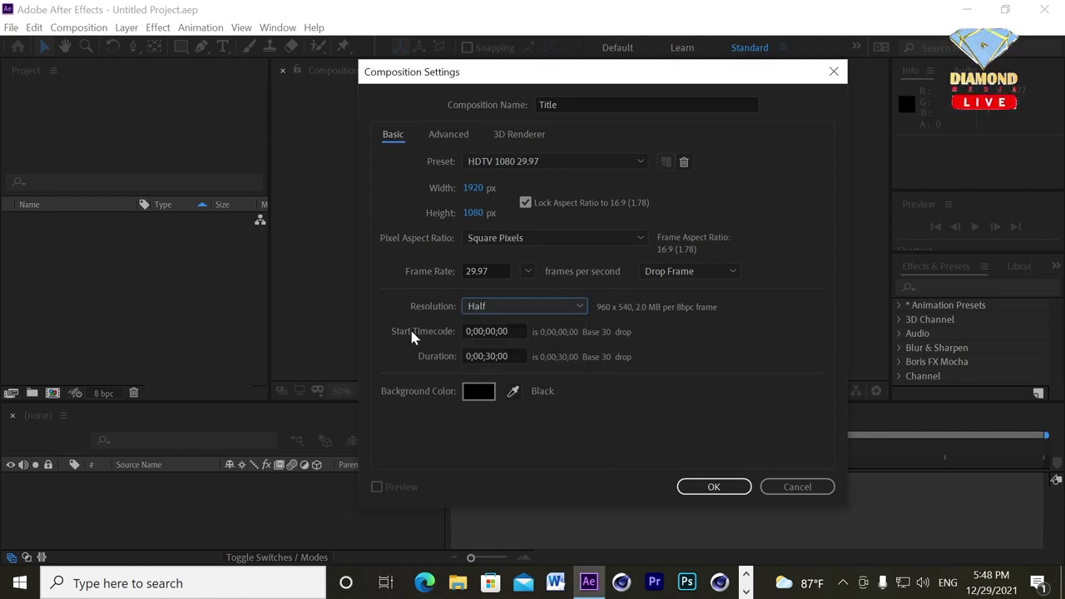
{"action": "left_click", "coordinate": [467, 330]}
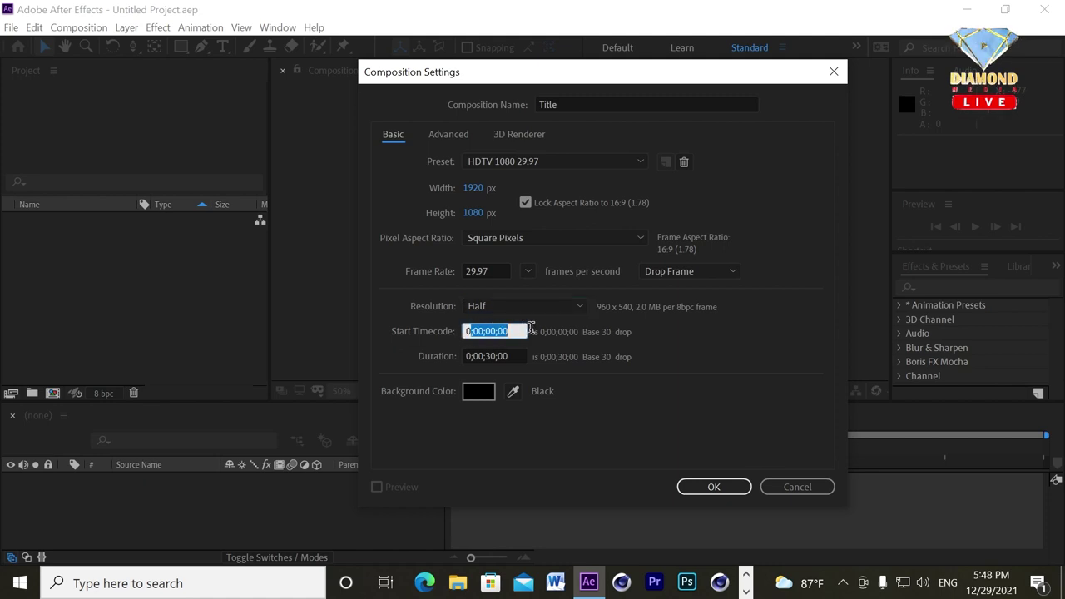
{"action": "left_click", "coordinate": [659, 334]}
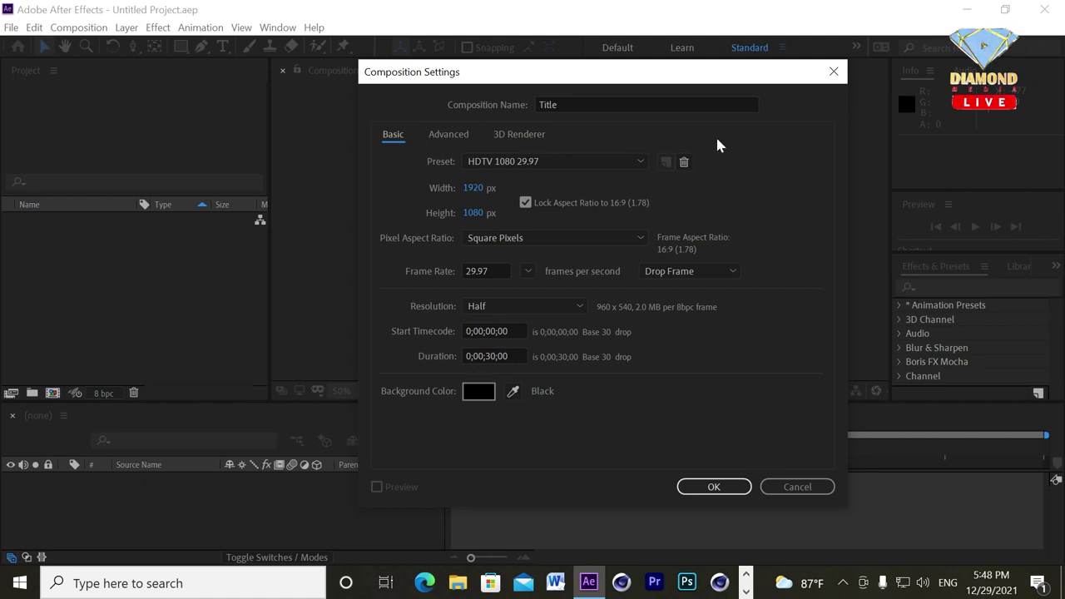
{"action": "left_click_drag", "start_coordinate": [688, 75], "coordinate": [657, 79]}
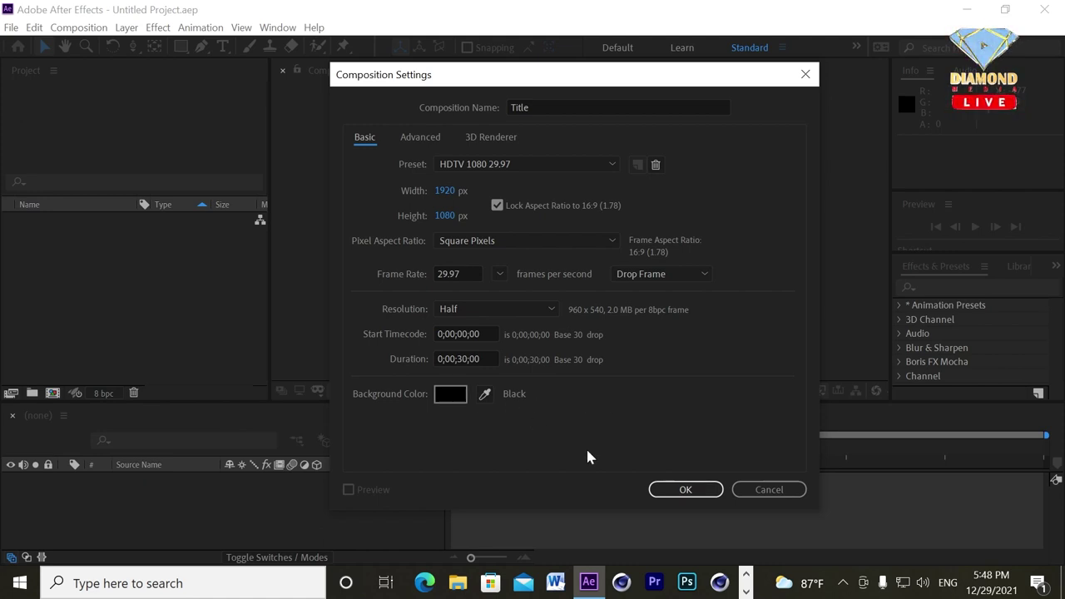
{"action": "left_click", "coordinate": [679, 493]}
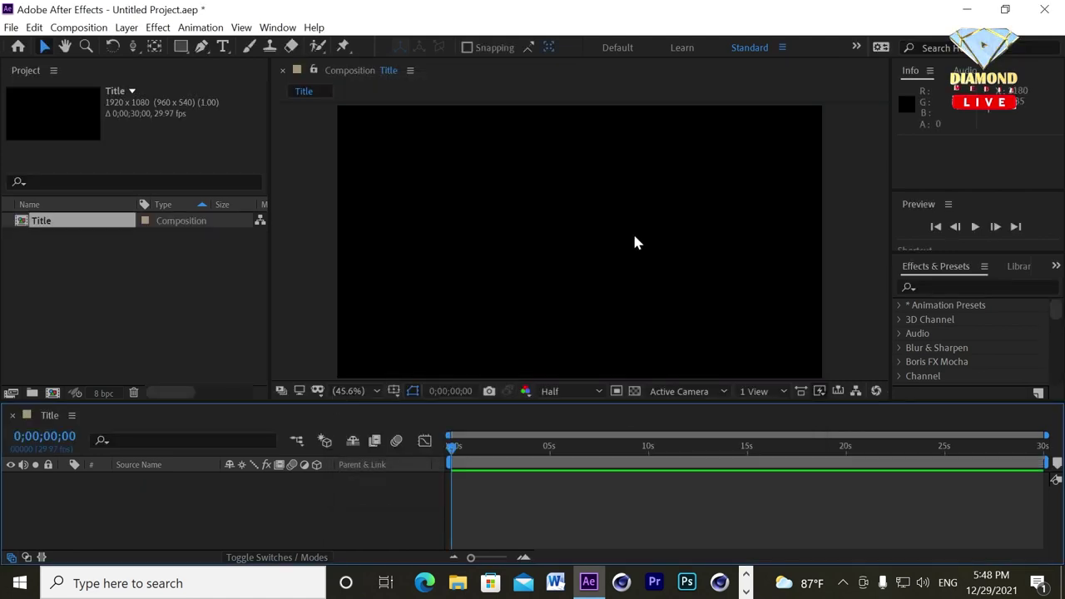
Step: Turn on Title/Action Safe guides and set viewer magnification to Fit up to 100%
{"action": "scroll", "coordinate": [554, 189], "scroll_direction": "up", "scroll_amount": 1}
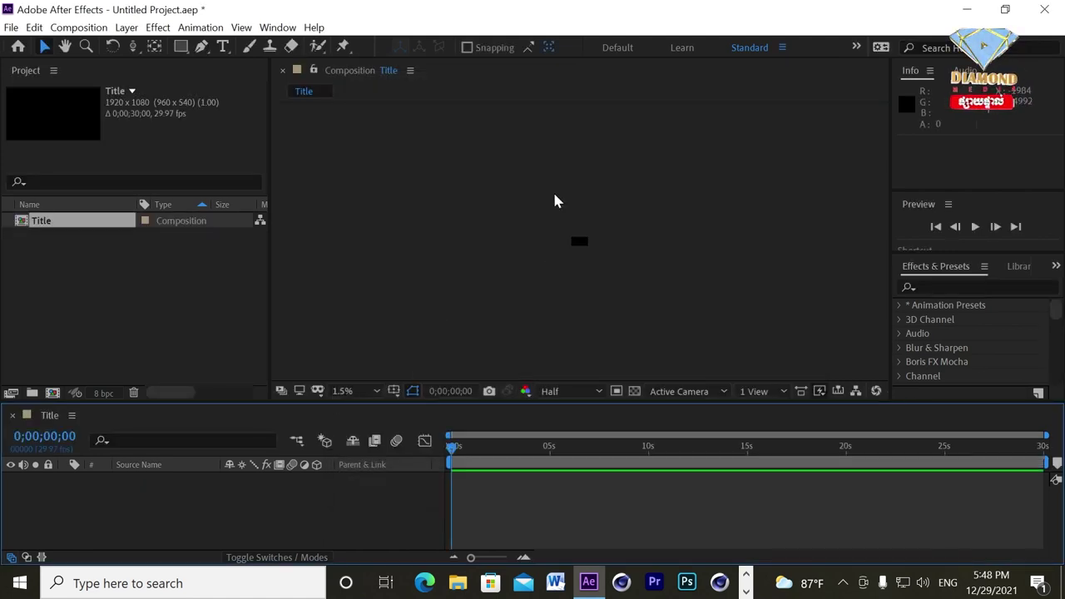
{"action": "scroll", "coordinate": [554, 206], "scroll_direction": "down", "scroll_amount": 1}
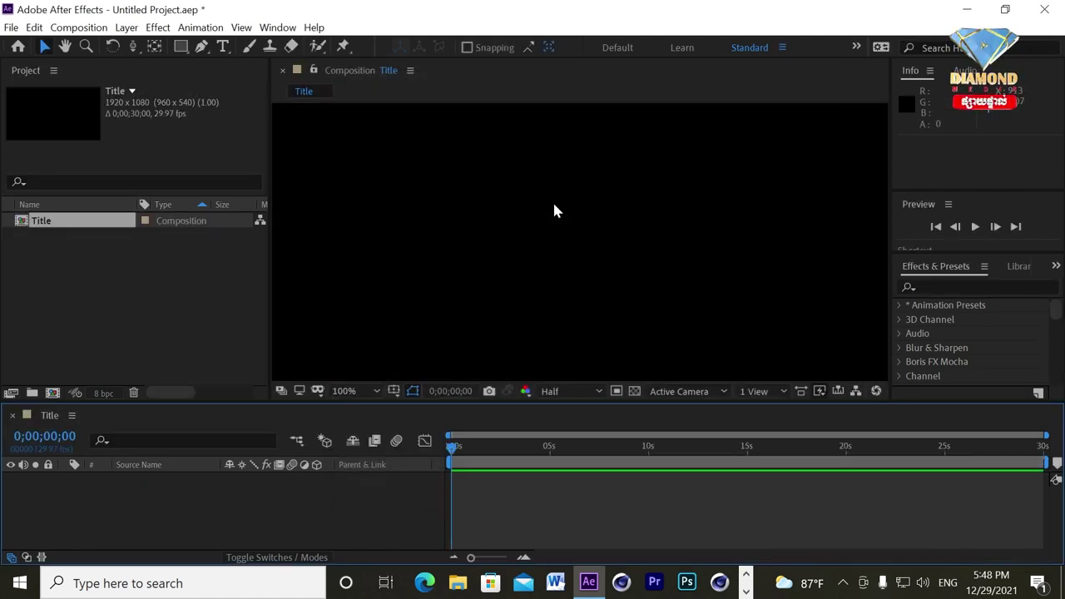
{"action": "scroll", "coordinate": [555, 200], "scroll_direction": "up", "scroll_amount": 5}
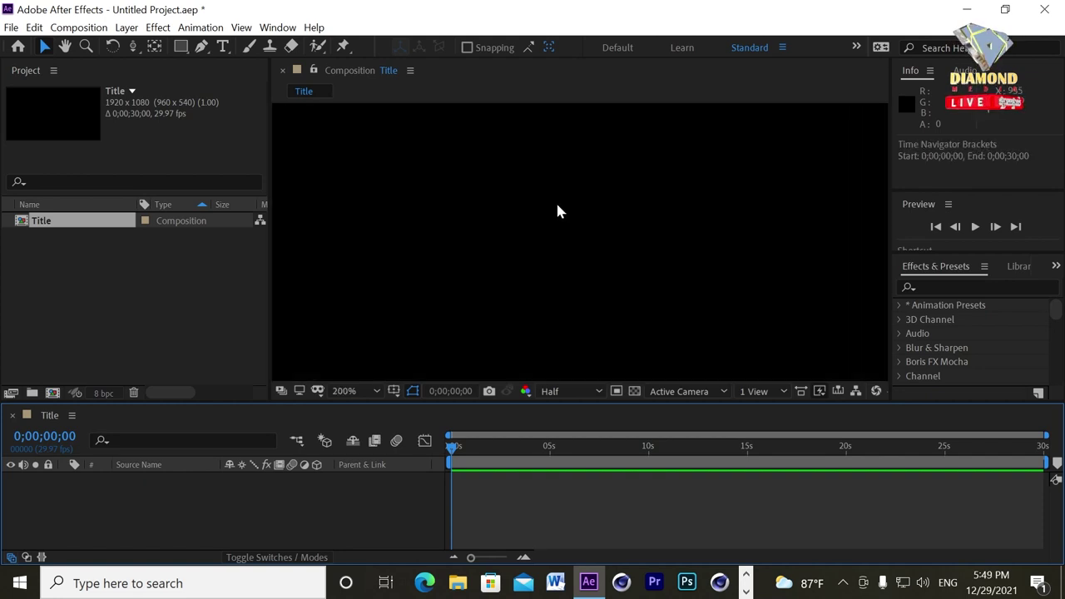
{"action": "scroll", "coordinate": [554, 241], "scroll_direction": "down", "scroll_amount": 2}
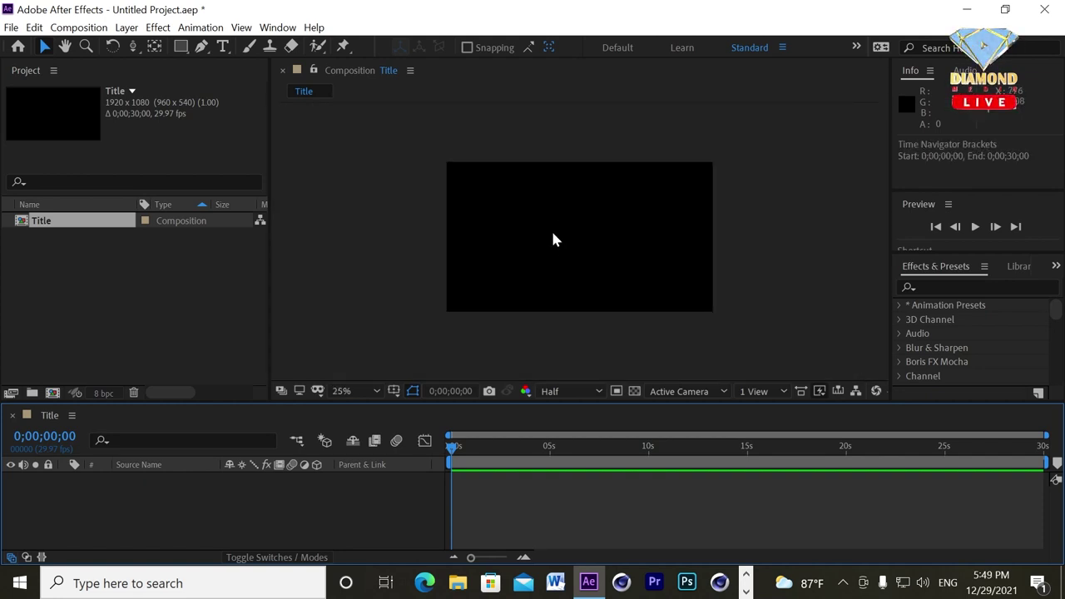
{"action": "left_click", "coordinate": [394, 391]}
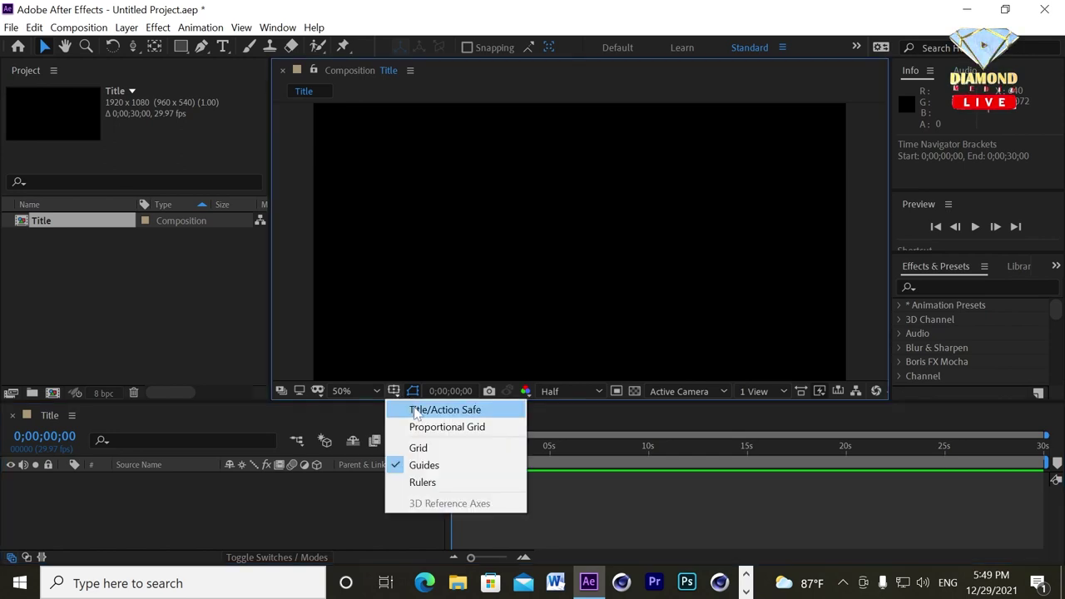
{"action": "left_click", "coordinate": [416, 410]}
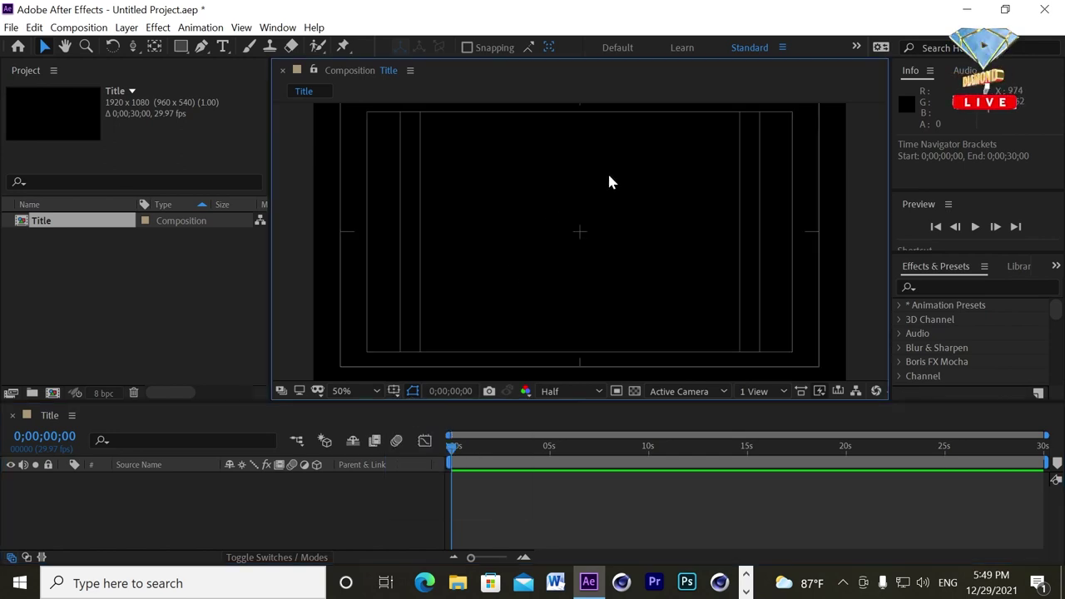
{"action": "left_click", "coordinate": [376, 390]}
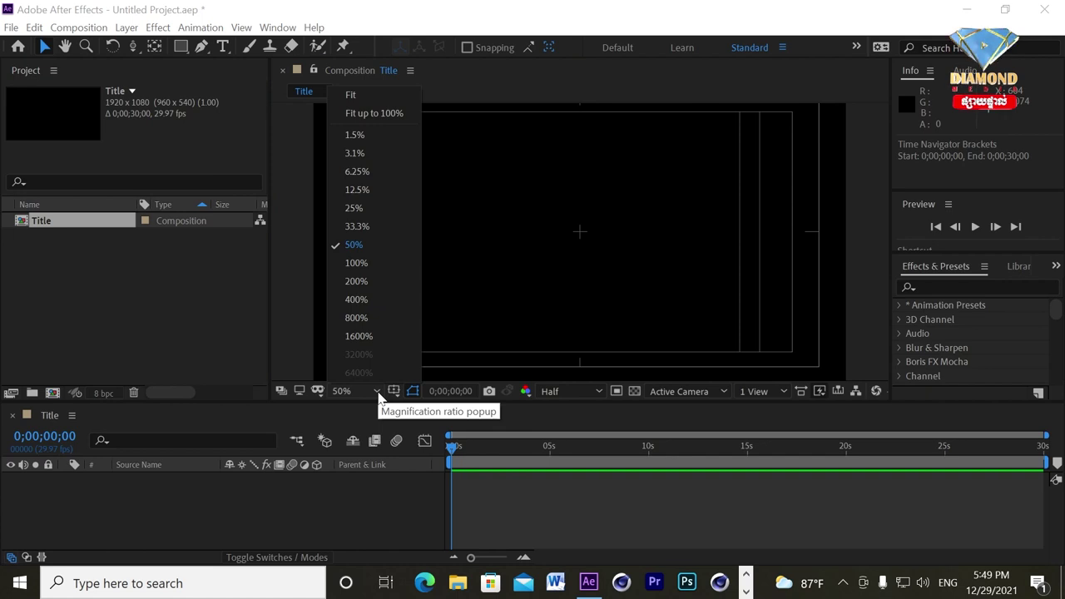
{"action": "left_click", "coordinate": [374, 114]}
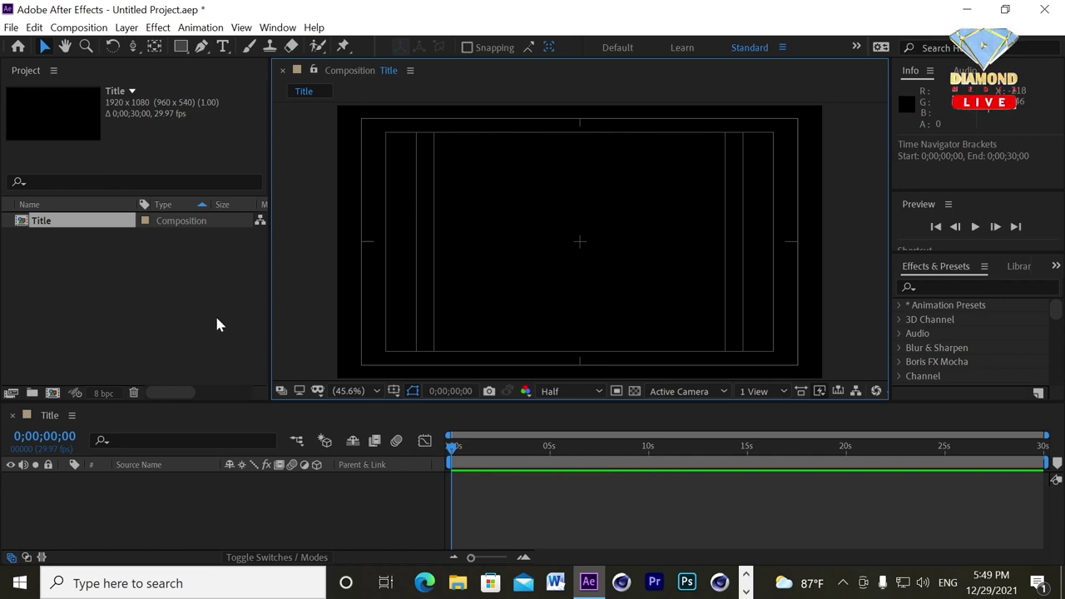
{"action": "double_click", "coordinate": [115, 283]}
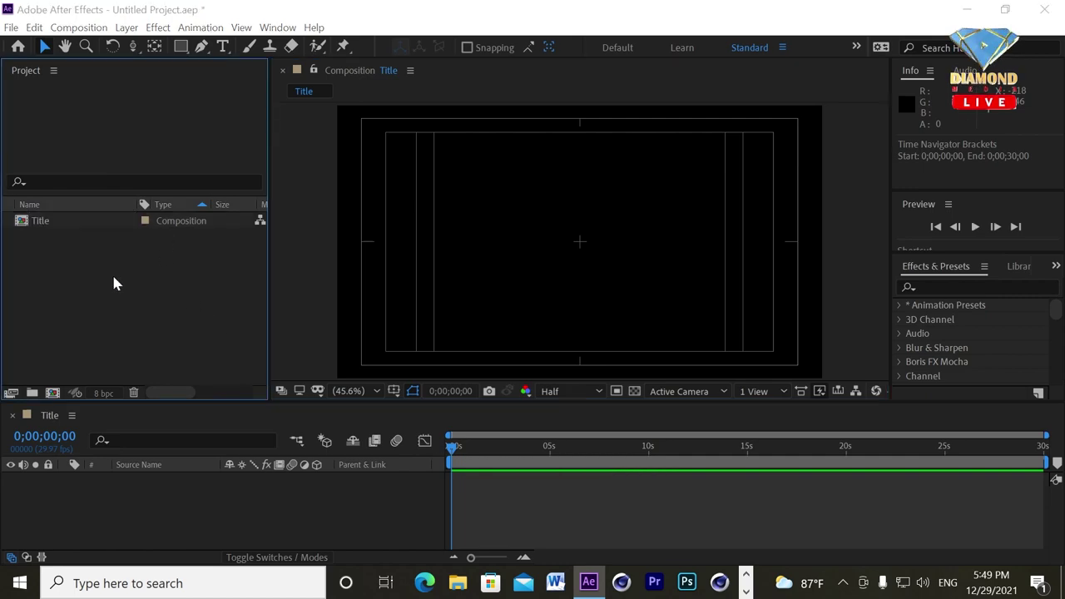
Step: Try the Project panel and File menu import routes, cancelling each without importing
{"action": "key", "text": "Escape"}
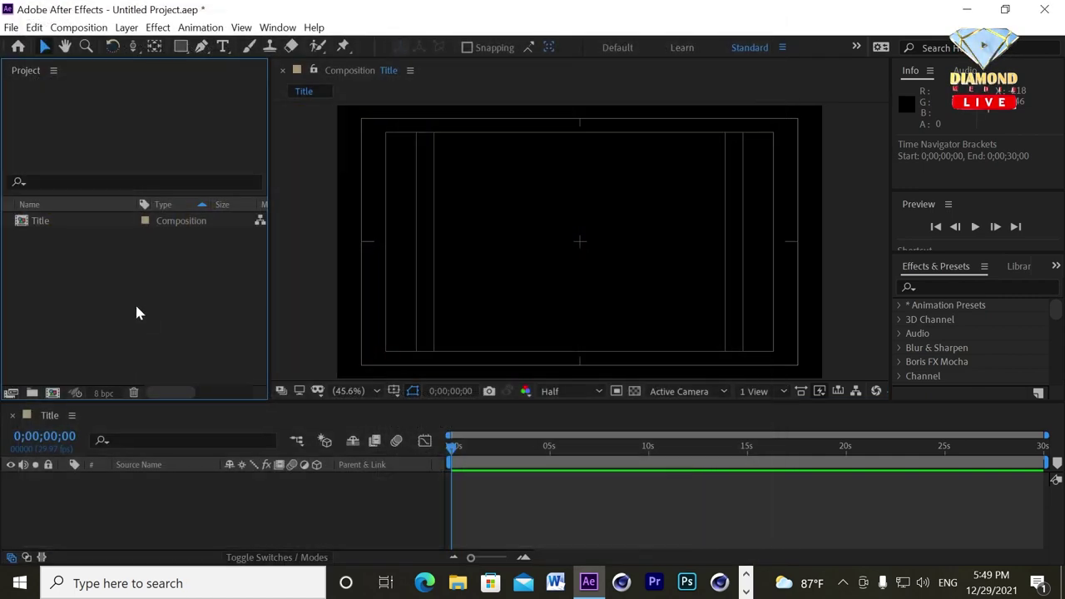
{"action": "double_click", "coordinate": [161, 324]}
{"action": "key", "text": "Escape"}
{"action": "right_click", "coordinate": [132, 295]}
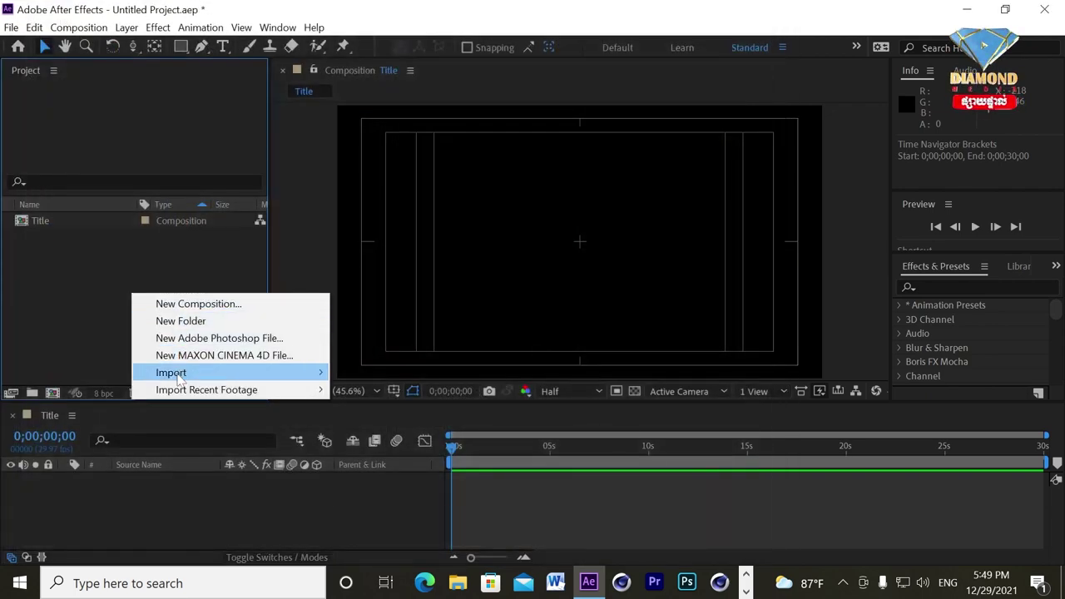
{"action": "mouse_move", "coordinate": [178, 375]}
{"action": "left_click", "coordinate": [359, 373]}
{"action": "key", "text": "Escape"}
{"action": "left_click", "coordinate": [10, 30]}
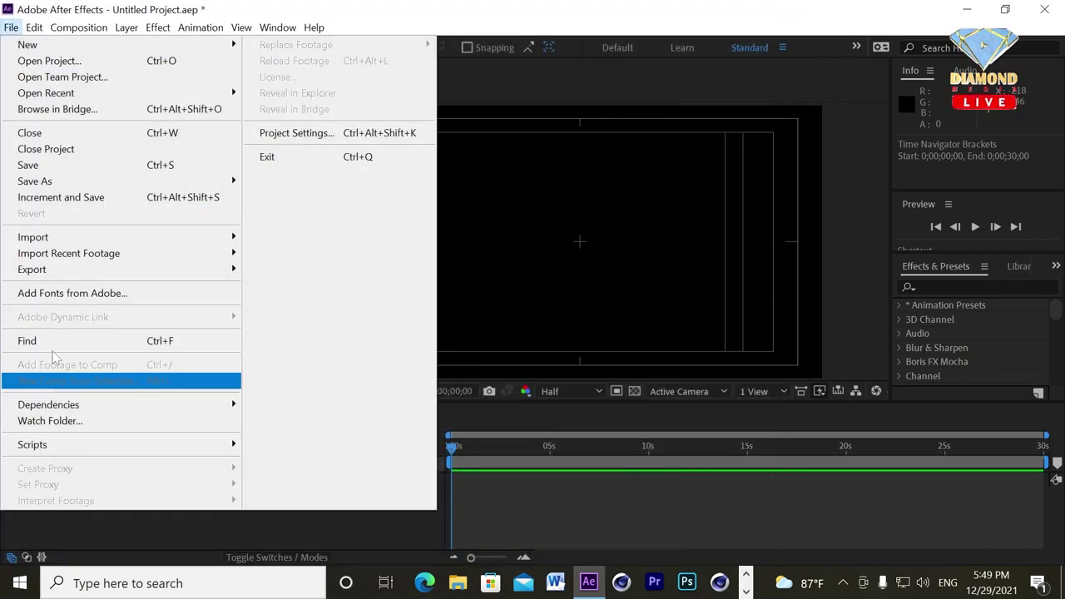
{"action": "mouse_move", "coordinate": [167, 238]}
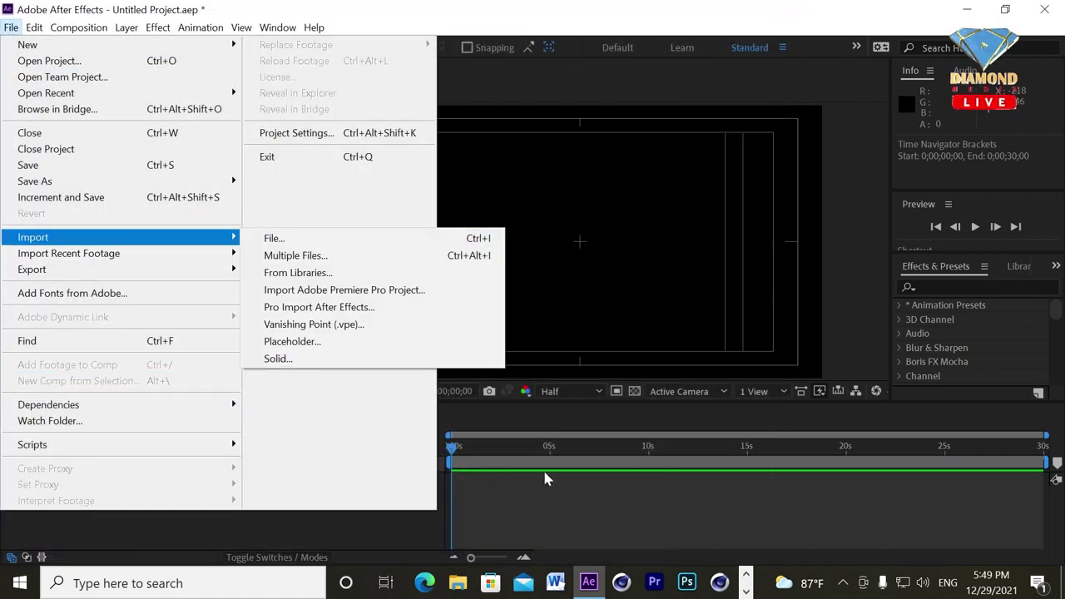
{"action": "left_click", "coordinate": [543, 467]}
Step: Import tree.png and Winter-Season-PNG-File.png into the project
{"action": "double_click", "coordinate": [236, 333]}
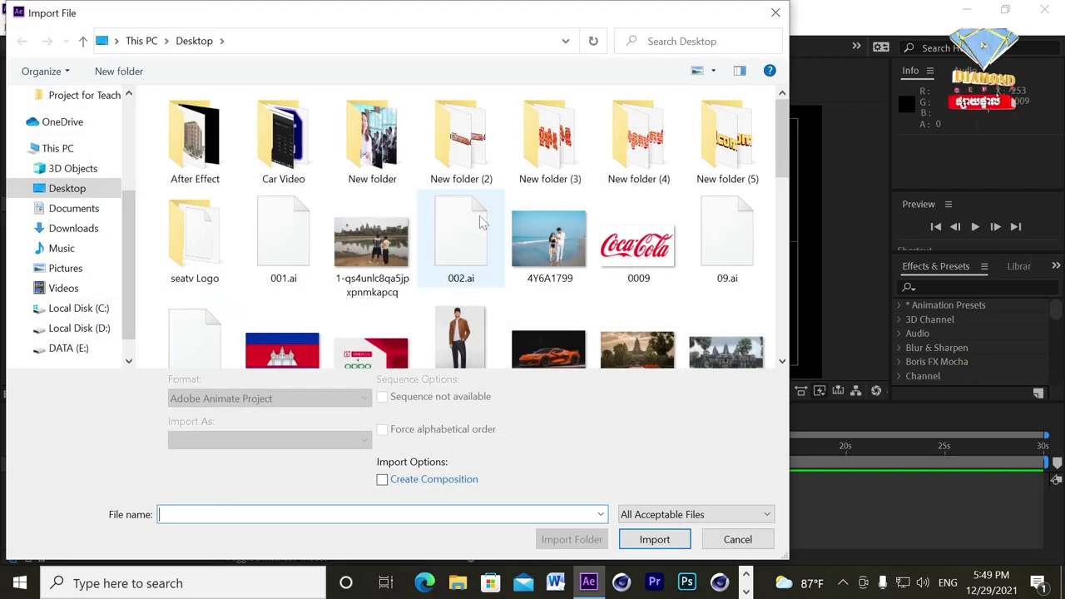
{"action": "scroll", "coordinate": [478, 216], "scroll_direction": "down", "scroll_amount": 1}
{"action": "scroll", "coordinate": [474, 224], "scroll_direction": "down", "scroll_amount": 3}
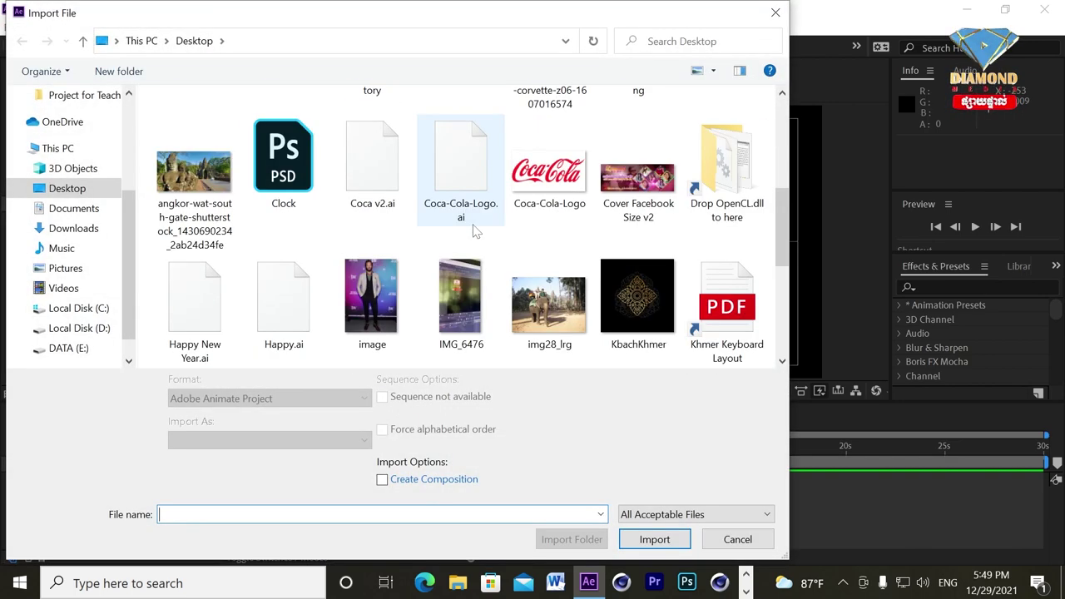
{"action": "double_click", "coordinate": [650, 146]}
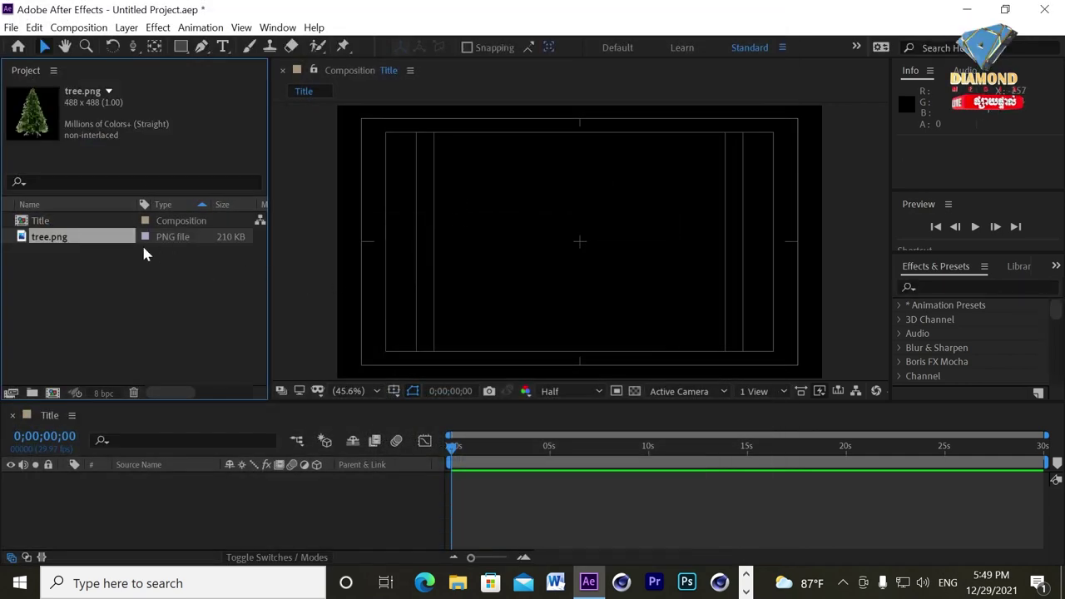
{"action": "double_click", "coordinate": [102, 264]}
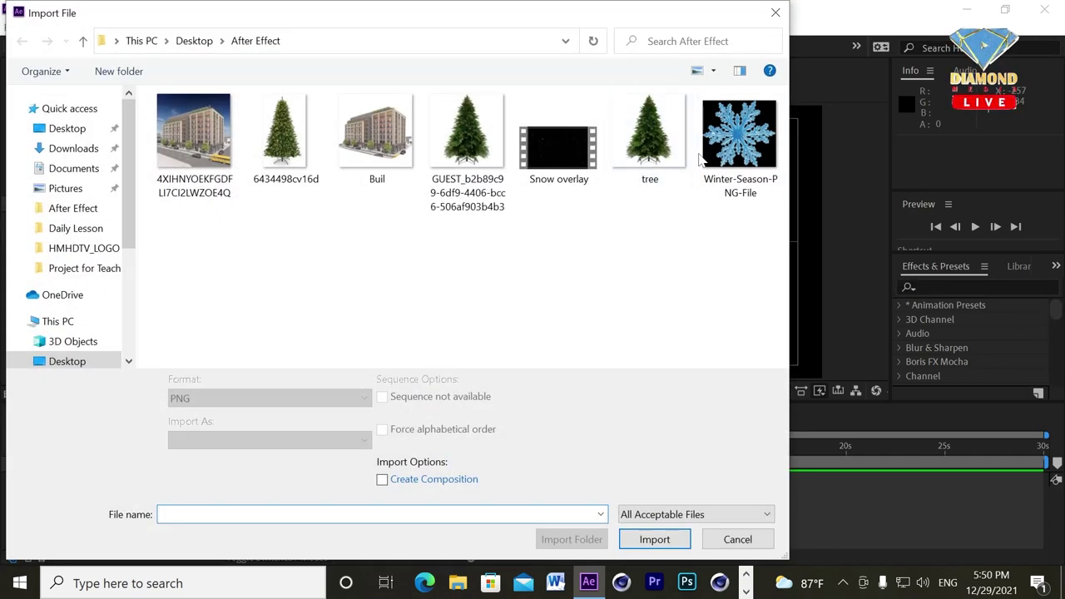
{"action": "double_click", "coordinate": [737, 140]}
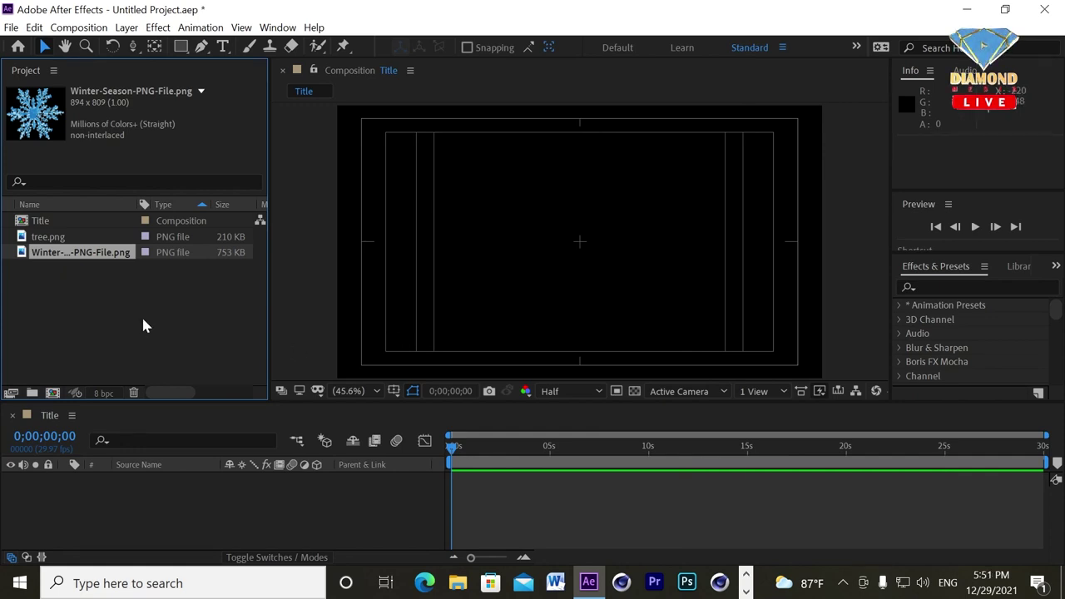
{"action": "left_click", "coordinate": [40, 238]}
Step: Add tree.png as a layer in Title and expand its Transform properties
{"action": "left_click_drag", "start_coordinate": [40, 240], "coordinate": [129, 471]}
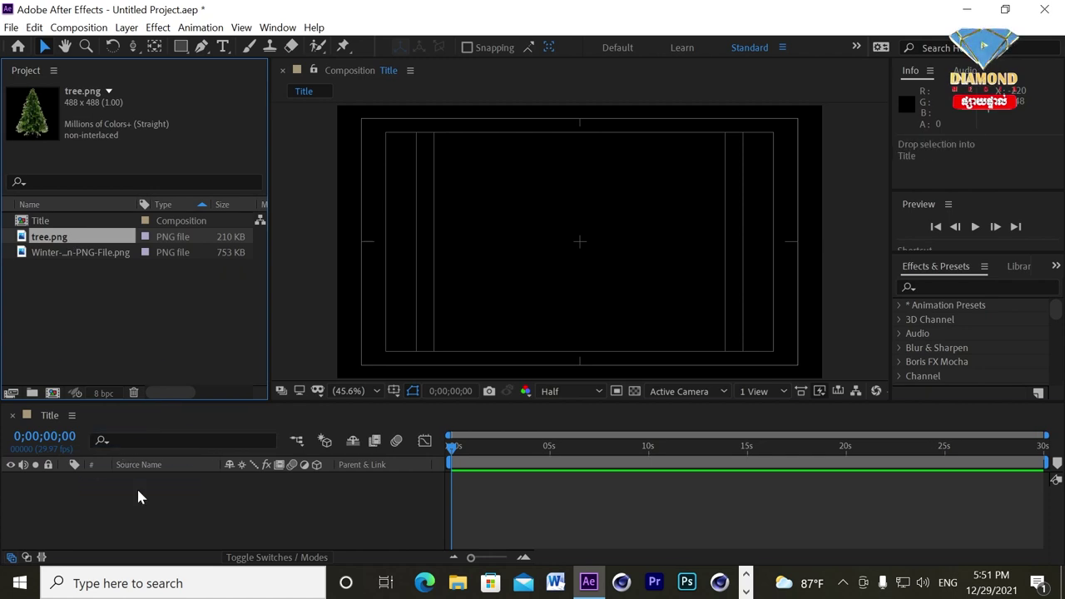
{"action": "left_click_drag", "start_coordinate": [128, 471], "coordinate": [138, 489]}
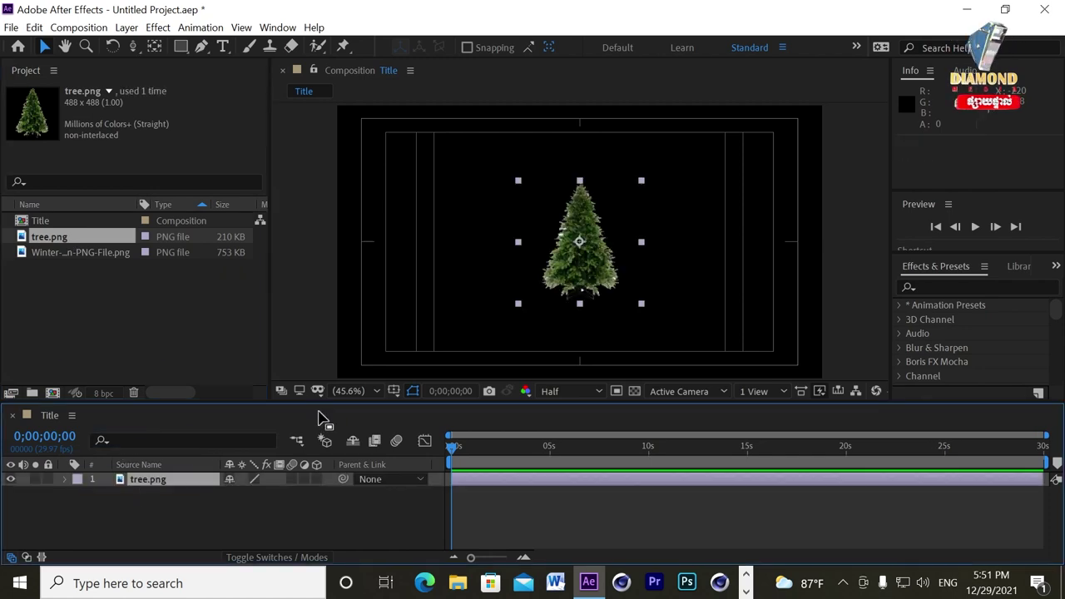
{"action": "left_click_drag", "start_coordinate": [426, 402], "coordinate": [422, 360]}
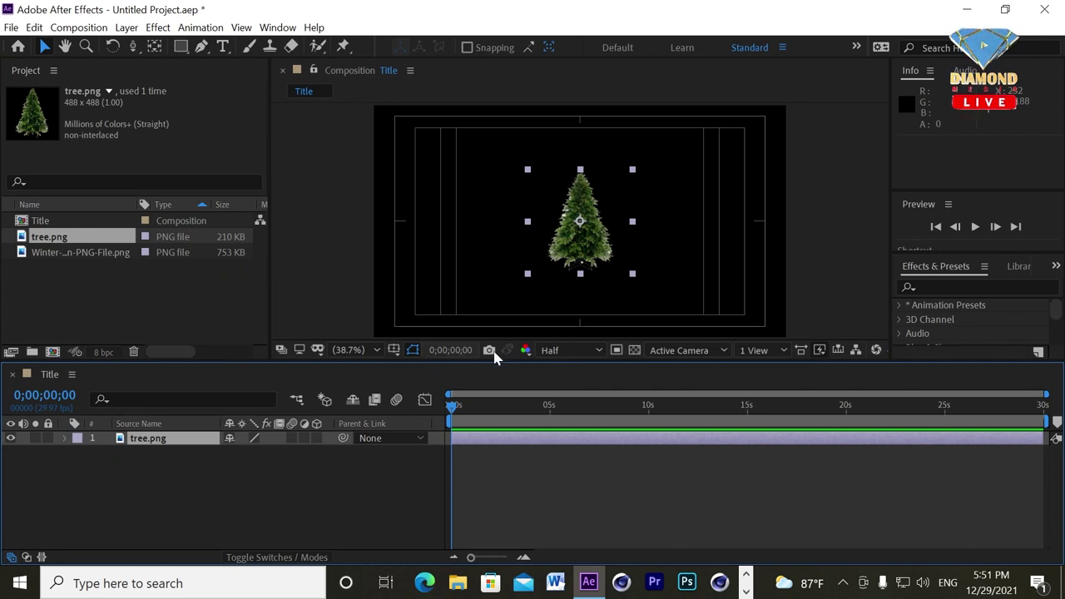
{"action": "left_click", "coordinate": [66, 439]}
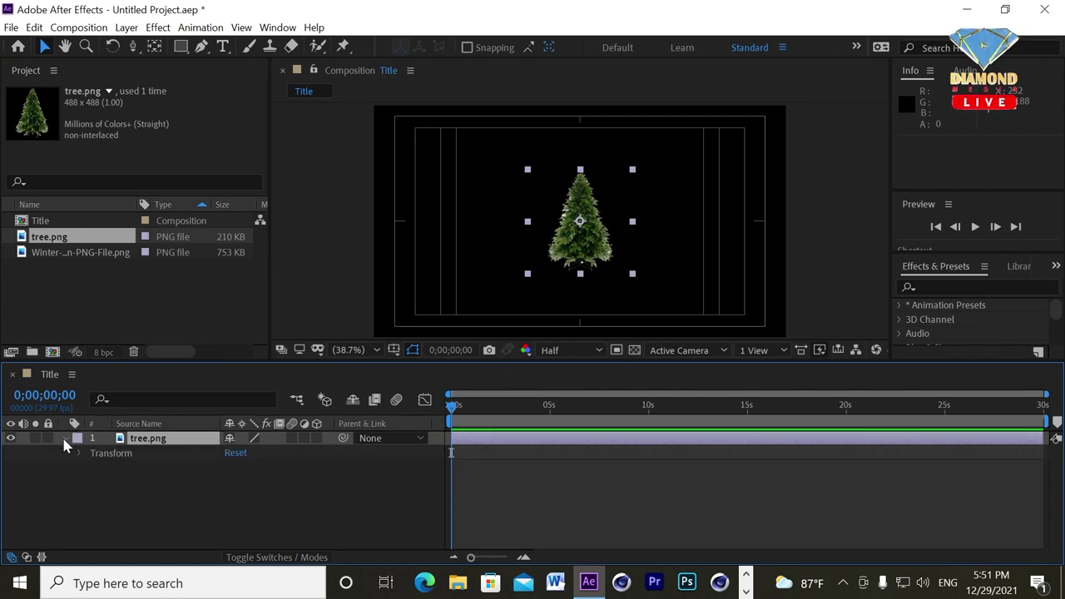
{"action": "left_click", "coordinate": [80, 453]}
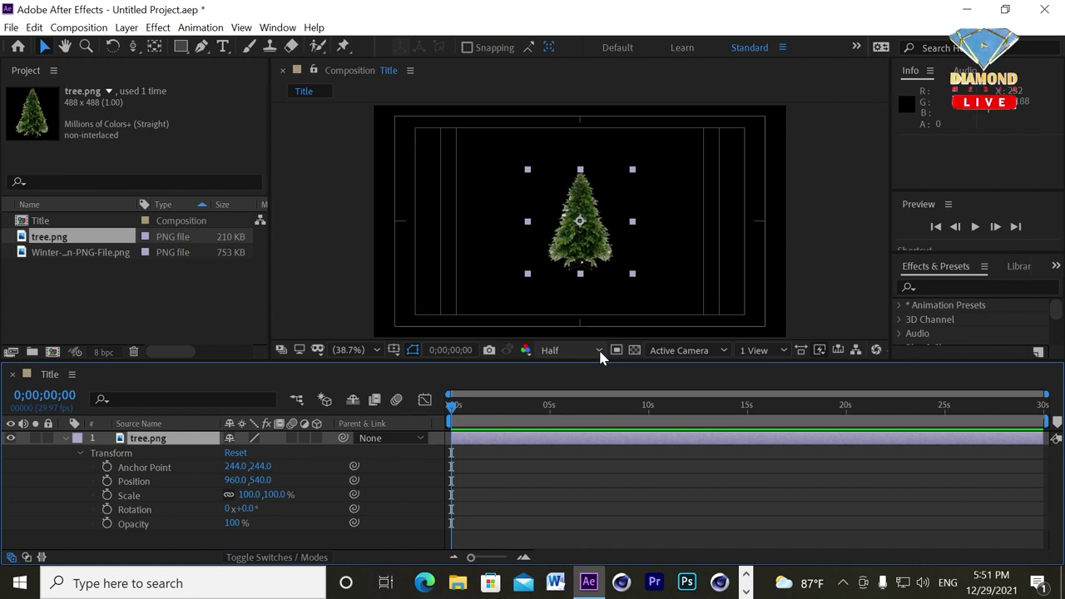
Step: Set the Composition viewer's preview resolution to Full
{"action": "left_click", "coordinate": [599, 350]}
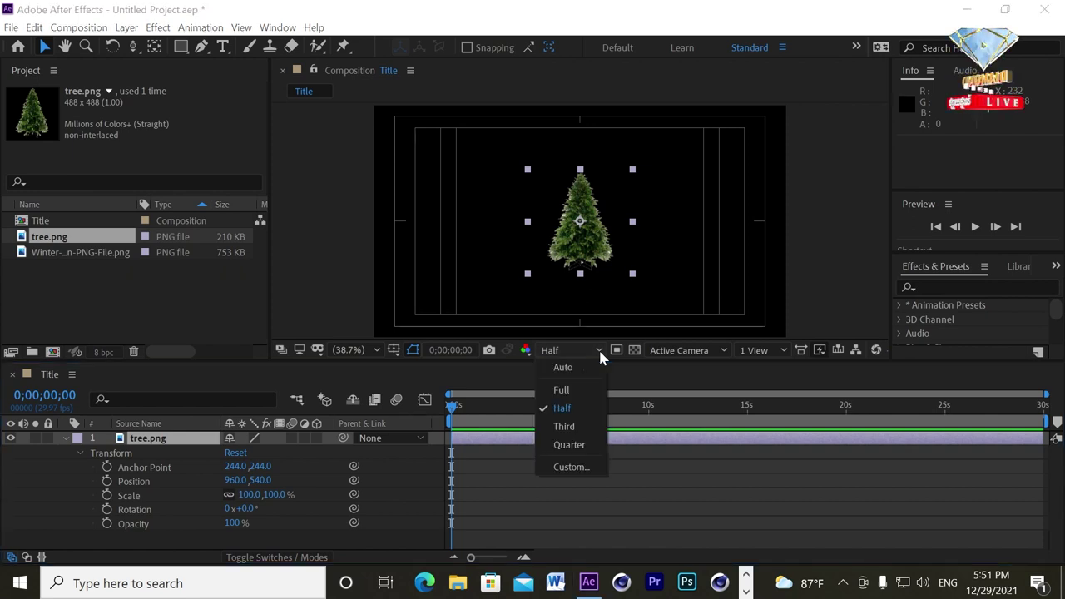
{"action": "left_click", "coordinate": [574, 391]}
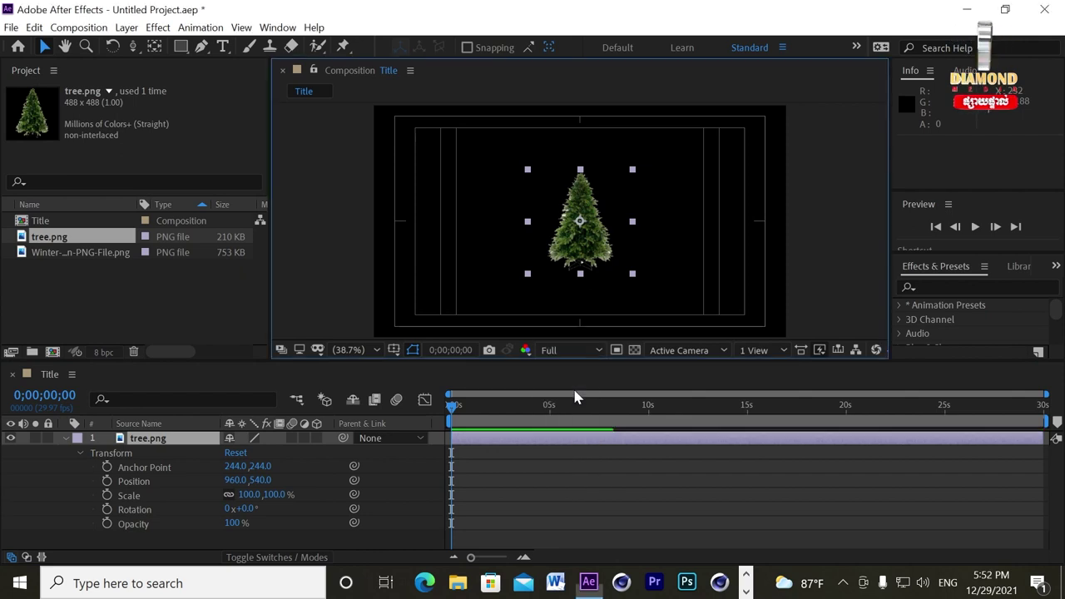
{"action": "left_click", "coordinate": [596, 350]}
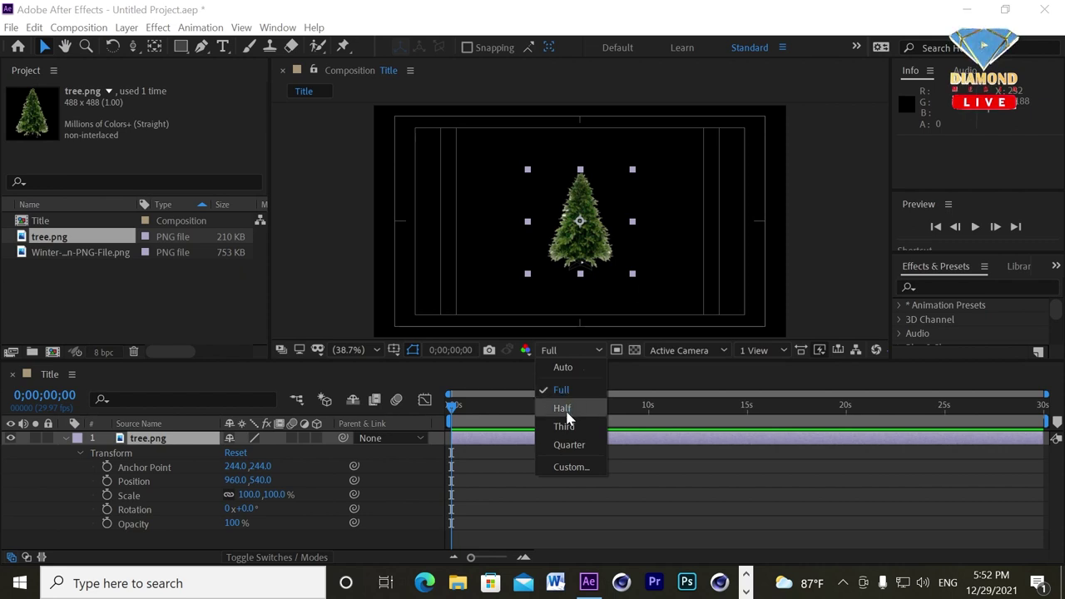
{"action": "left_click", "coordinate": [635, 387]}
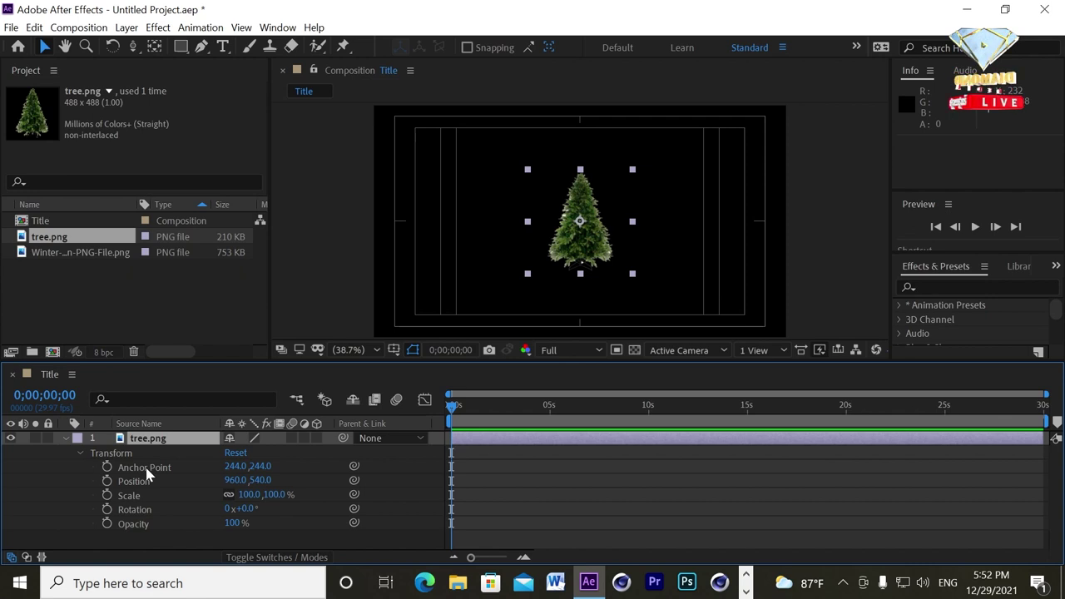
{"action": "scroll", "coordinate": [580, 223], "scroll_direction": "up", "scroll_amount": 5}
Step: Test shifting the tree's anchor point, then undo the changes
{"action": "scroll", "coordinate": [580, 223], "scroll_direction": "down", "scroll_amount": 2}
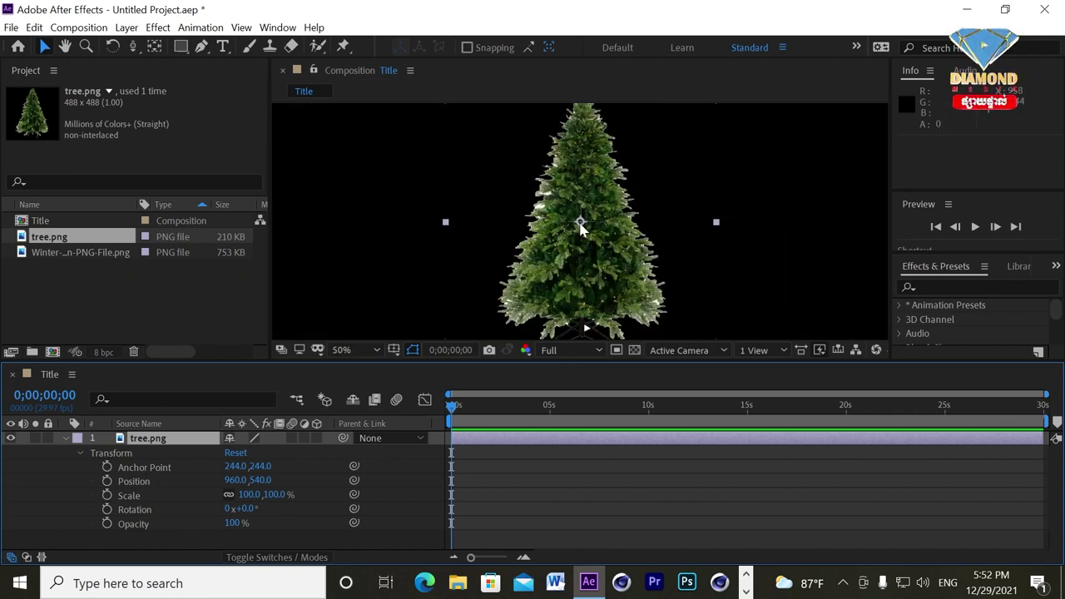
{"action": "scroll", "coordinate": [581, 227], "scroll_direction": "down", "scroll_amount": 2}
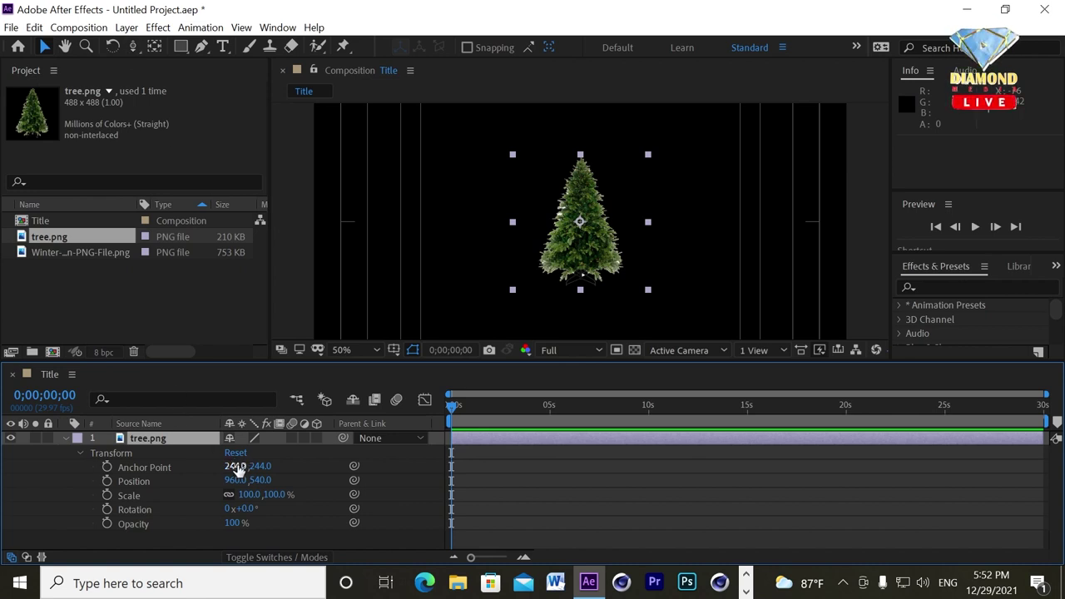
{"action": "left_click_drag", "start_coordinate": [236, 466], "coordinate": [356, 454]}
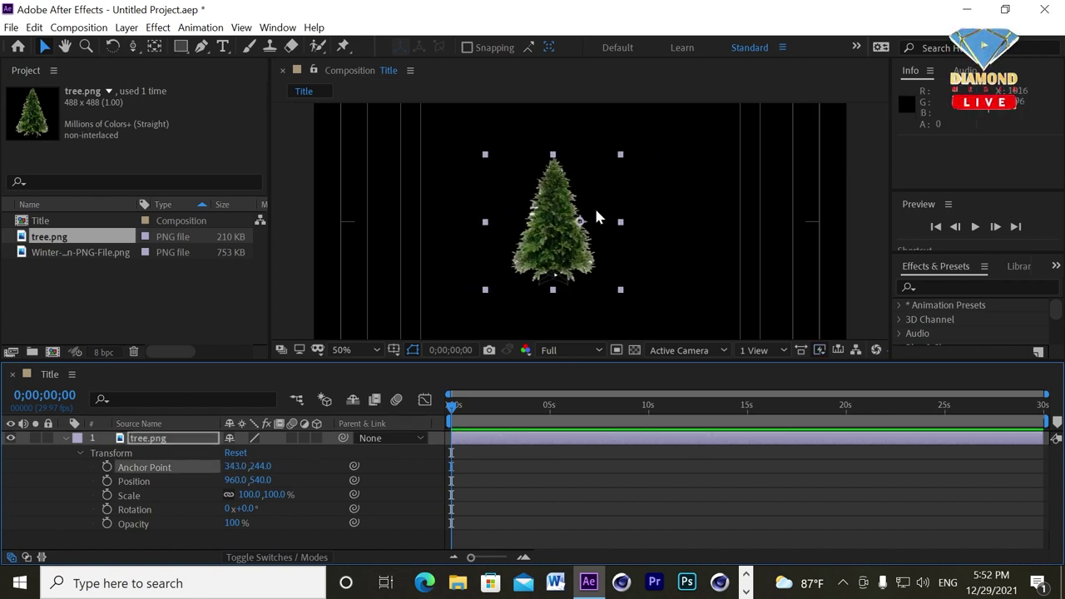
{"action": "key", "text": "ctrl+z"}
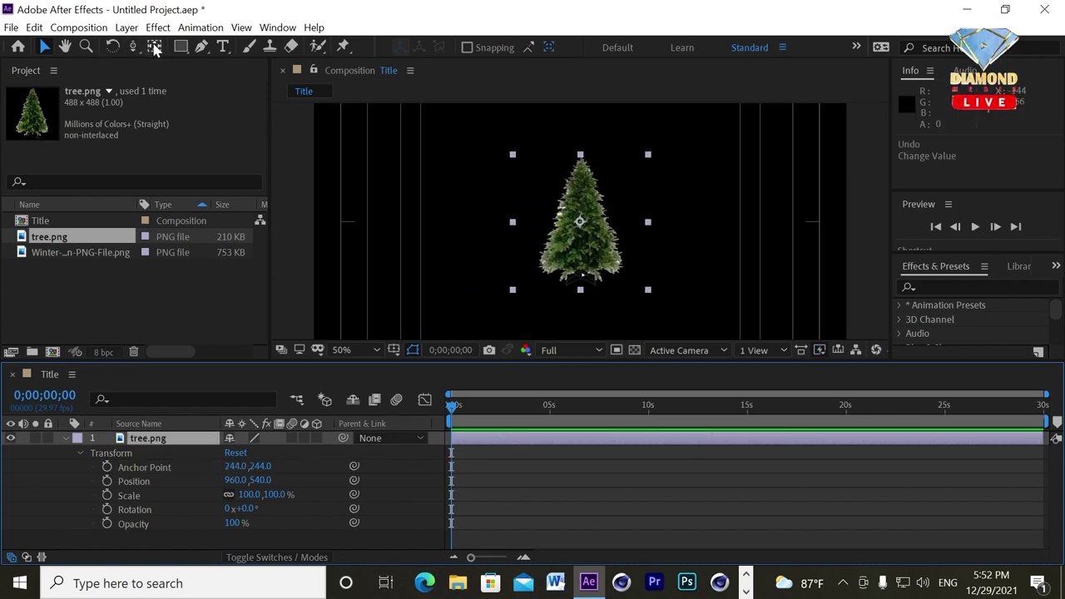
{"action": "left_click", "coordinate": [153, 46]}
{"action": "left_click_drag", "start_coordinate": [576, 225], "coordinate": [575, 230]}
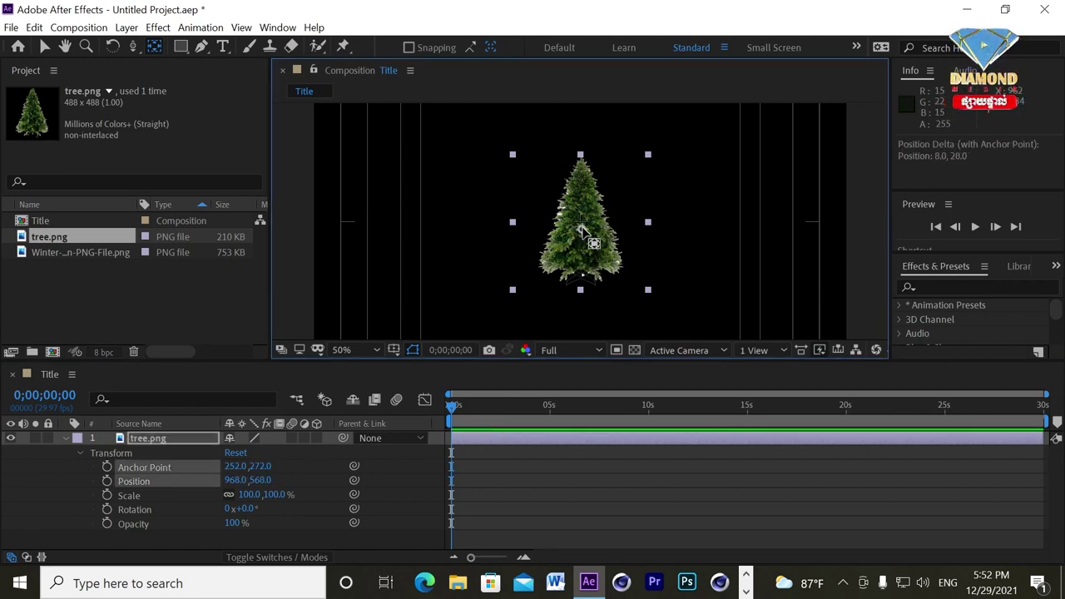
{"action": "key", "text": "ctrl+z"}
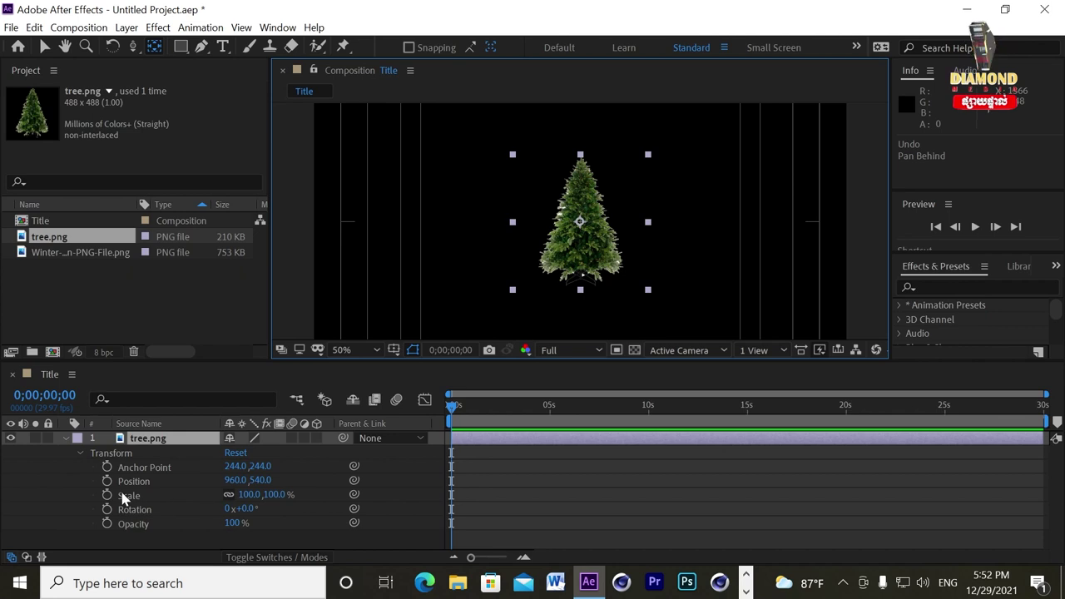
Step: Test moving and scaling the tree, then restore it centred at 100% scale
{"action": "left_click_drag", "start_coordinate": [239, 481], "coordinate": [275, 485]}
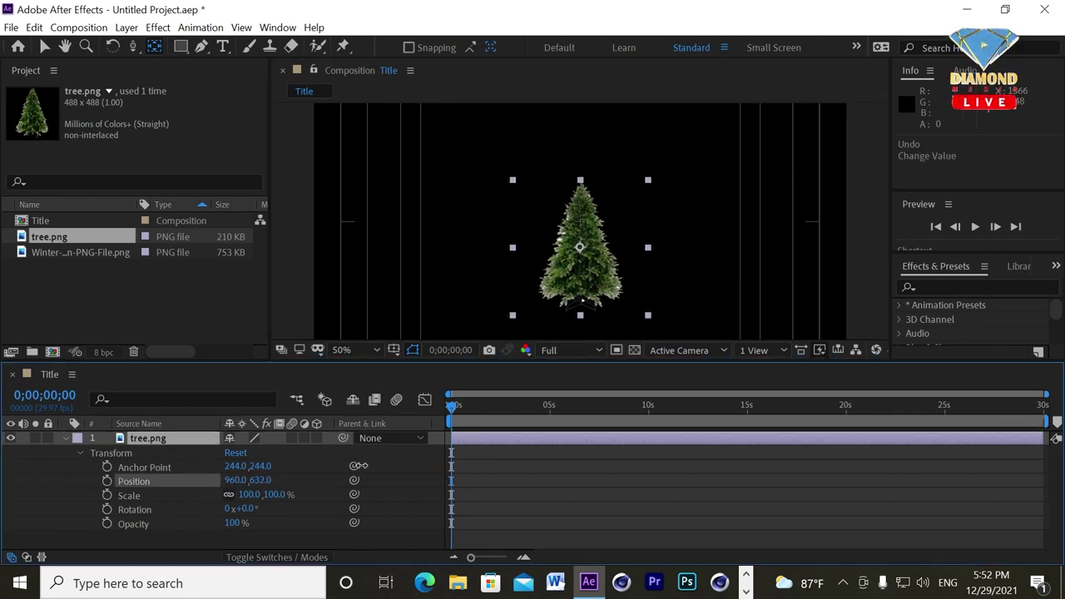
{"action": "left_click", "coordinate": [377, 349]}
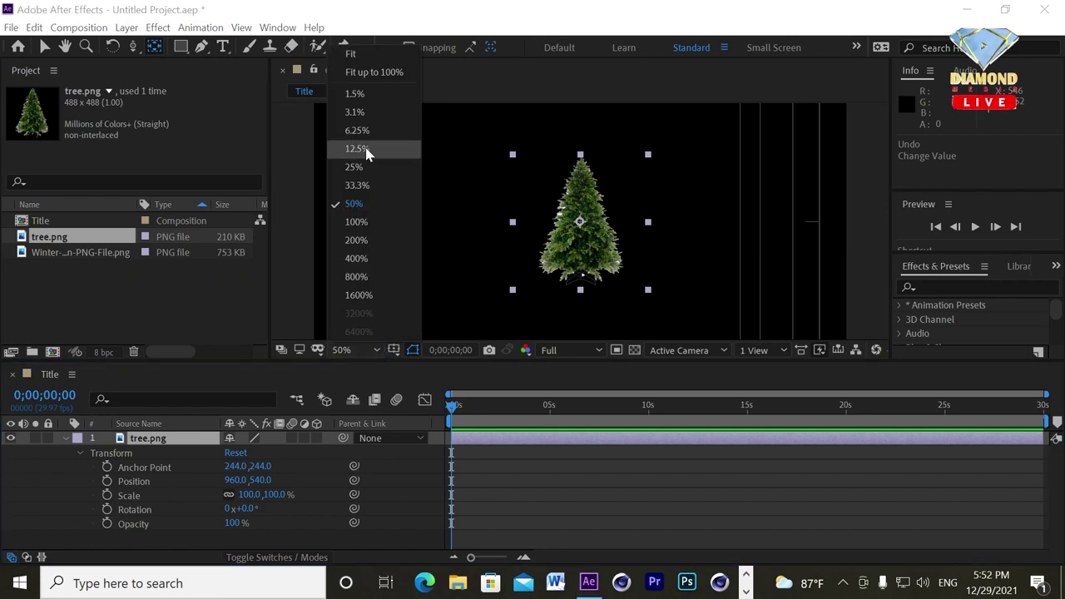
{"action": "left_click", "coordinate": [375, 73]}
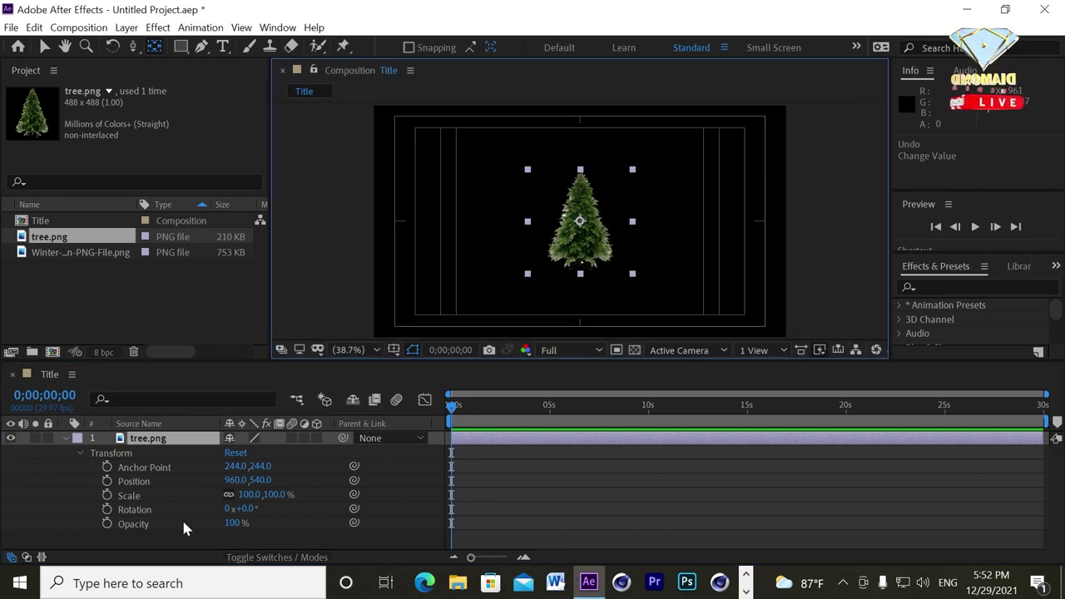
{"action": "left_click_drag", "start_coordinate": [249, 494], "coordinate": [252, 494]}
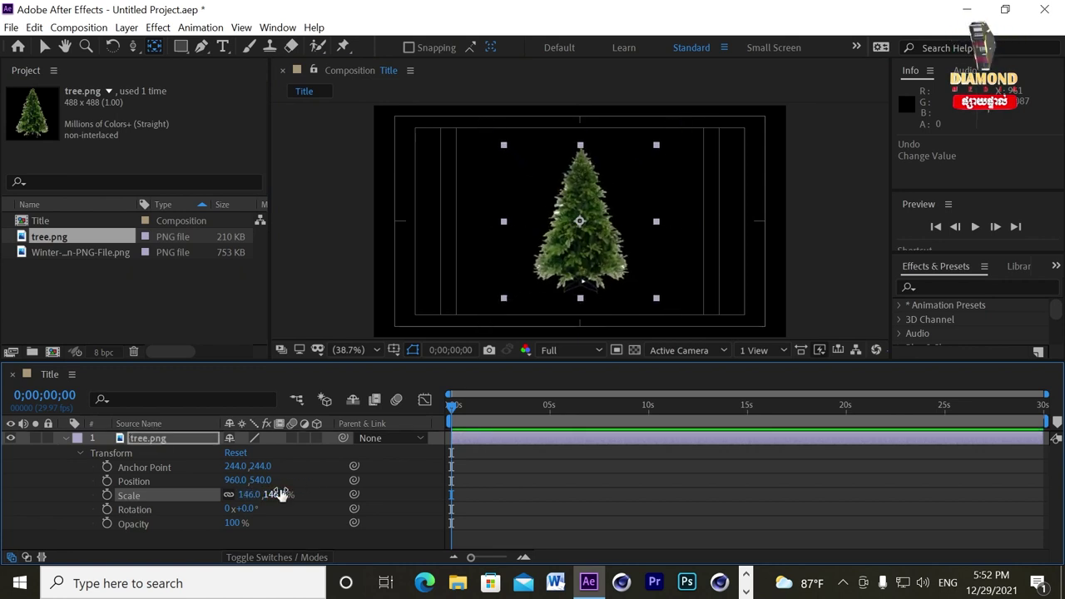
{"action": "mouse_move", "coordinate": [251, 494]}
{"action": "left_mouse_down"}
{"action": "mouse_move", "coordinate": [233, 523]}
{"action": "mouse_move", "coordinate": [616, 464]}
{"action": "left_mouse_up"}
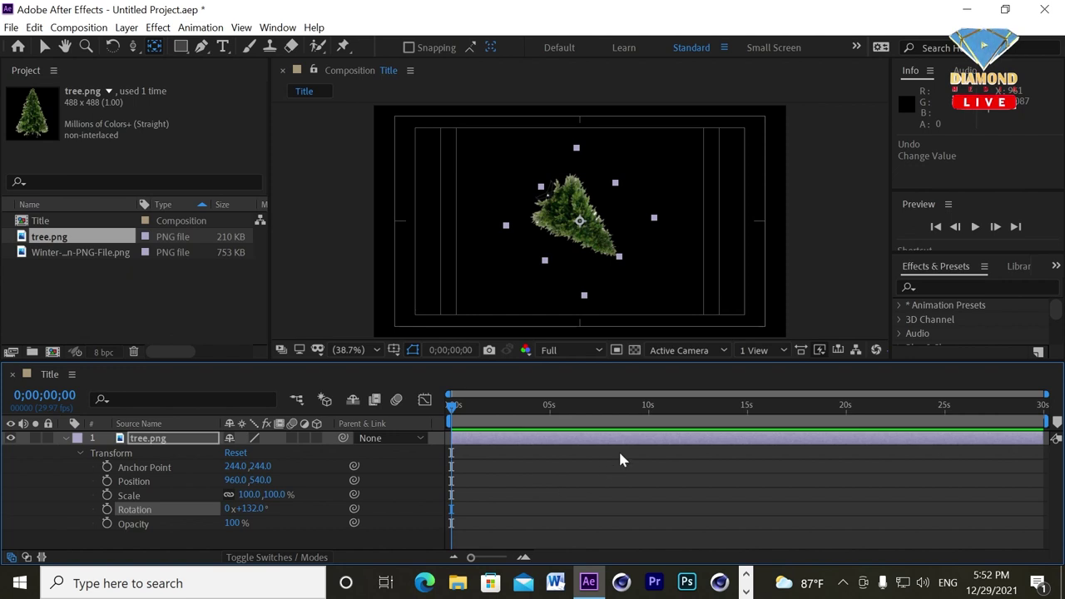
{"action": "key", "text": "ctrl+z"}
Step: End the work area at about 10 seconds and trim the comp to it
{"action": "left_click", "coordinate": [649, 406]}
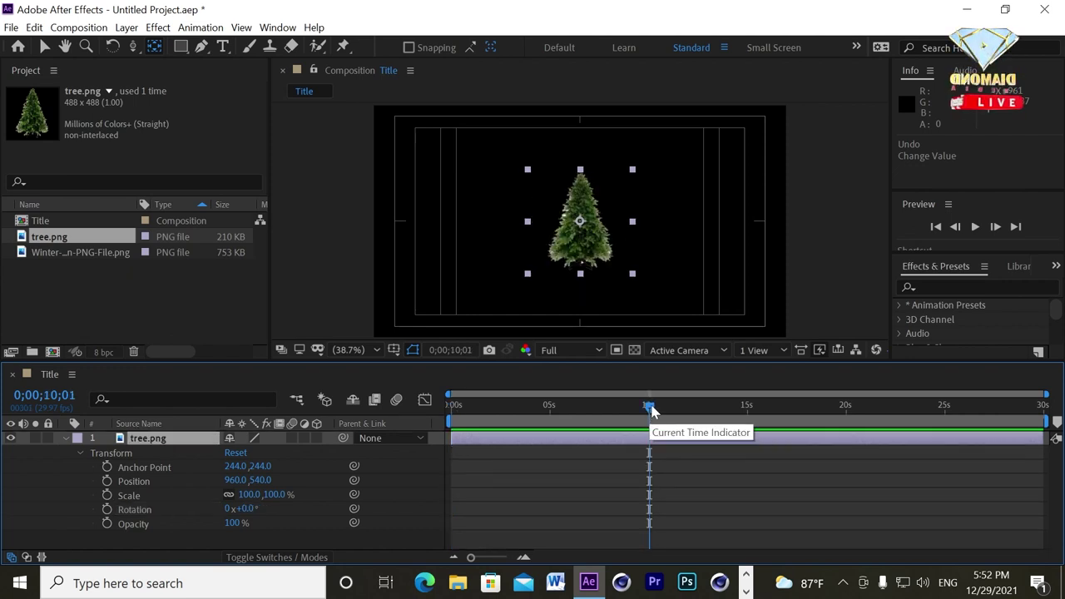
{"action": "key", "text": "n"}
{"action": "right_click", "coordinate": [638, 420]}
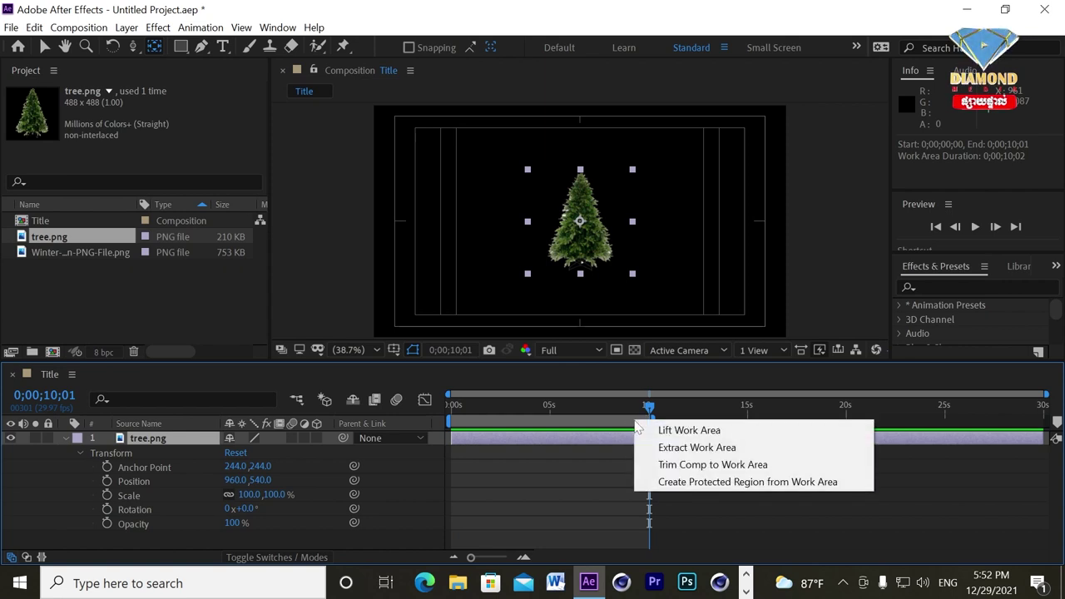
{"action": "left_click", "coordinate": [672, 468]}
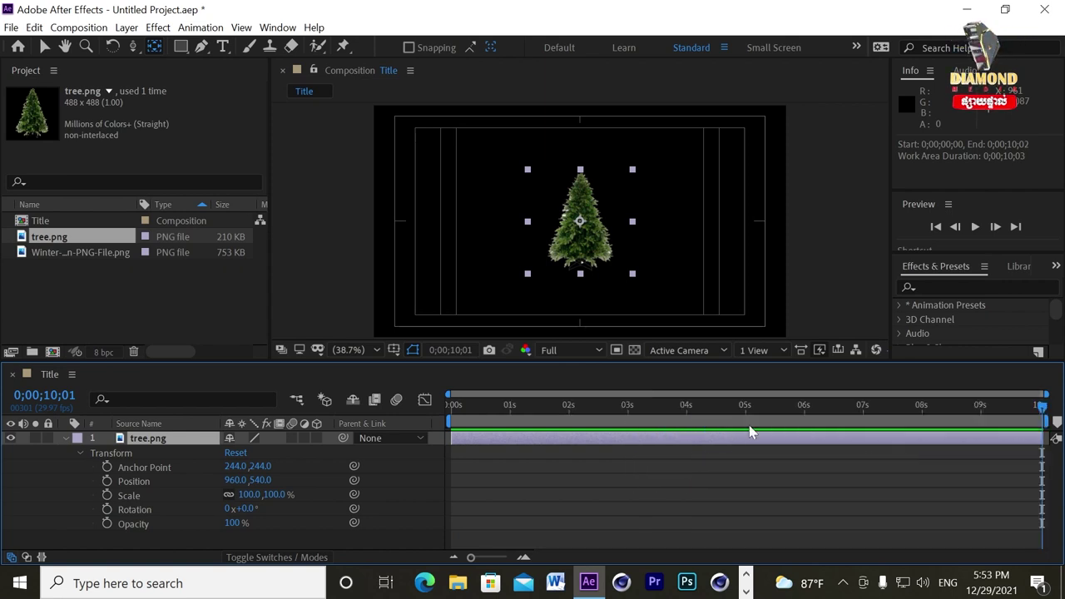
{"action": "key", "text": "Home"}
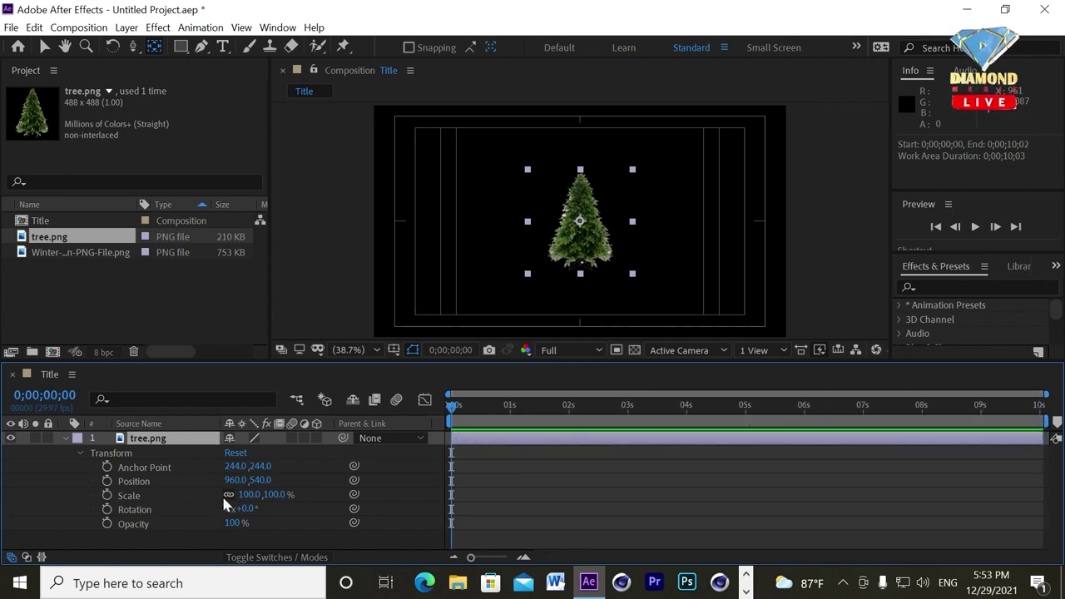
{"action": "left_click_drag", "start_coordinate": [237, 509], "coordinate": [326, 500]}
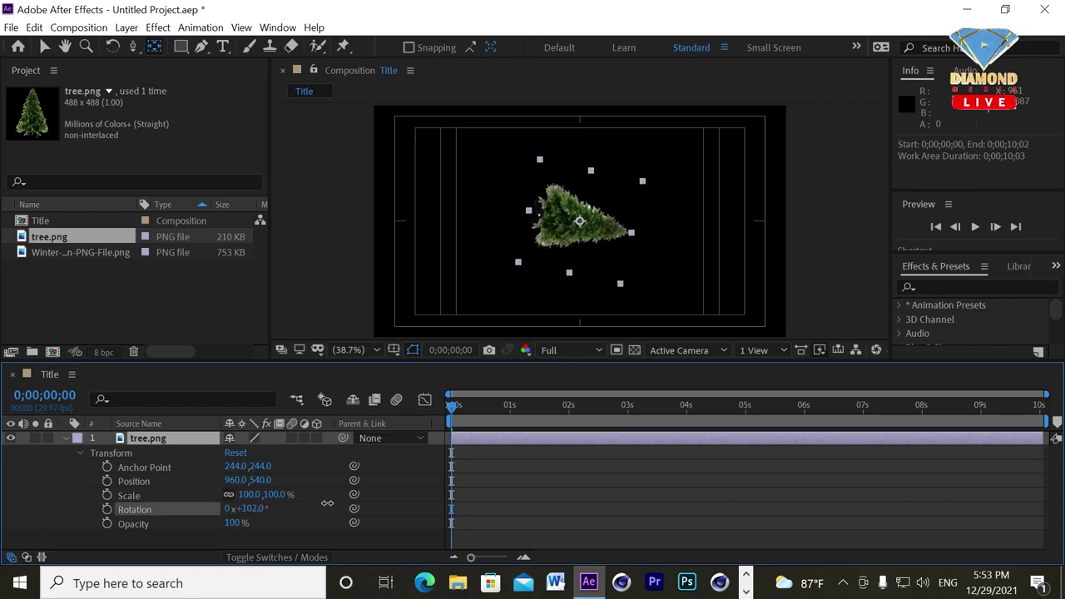
{"action": "key", "text": "ctrl+z"}
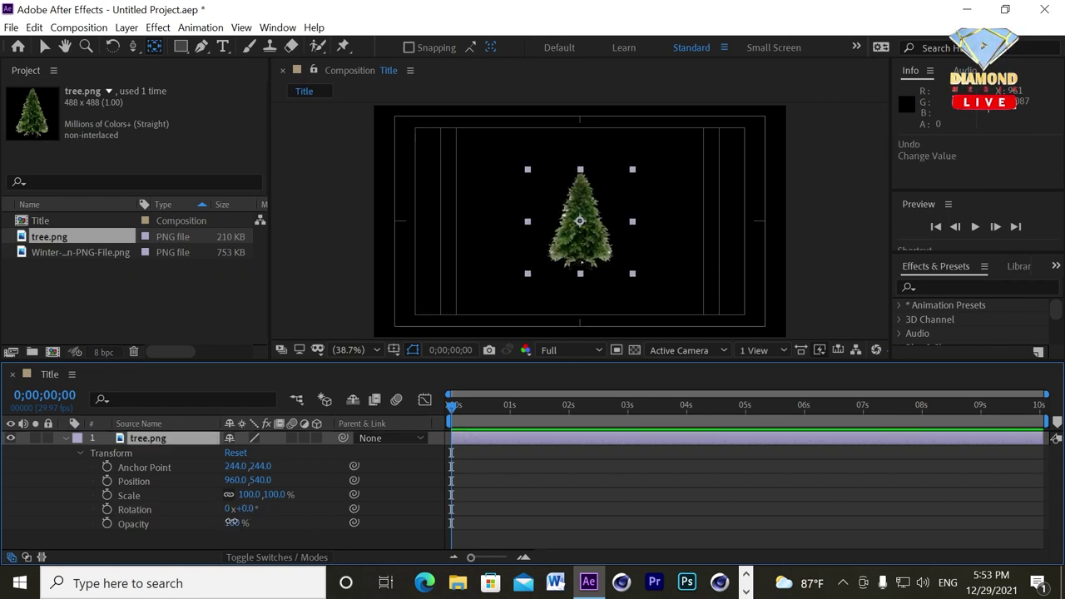
{"action": "left_click_drag", "start_coordinate": [231, 531], "coordinate": [185, 524]}
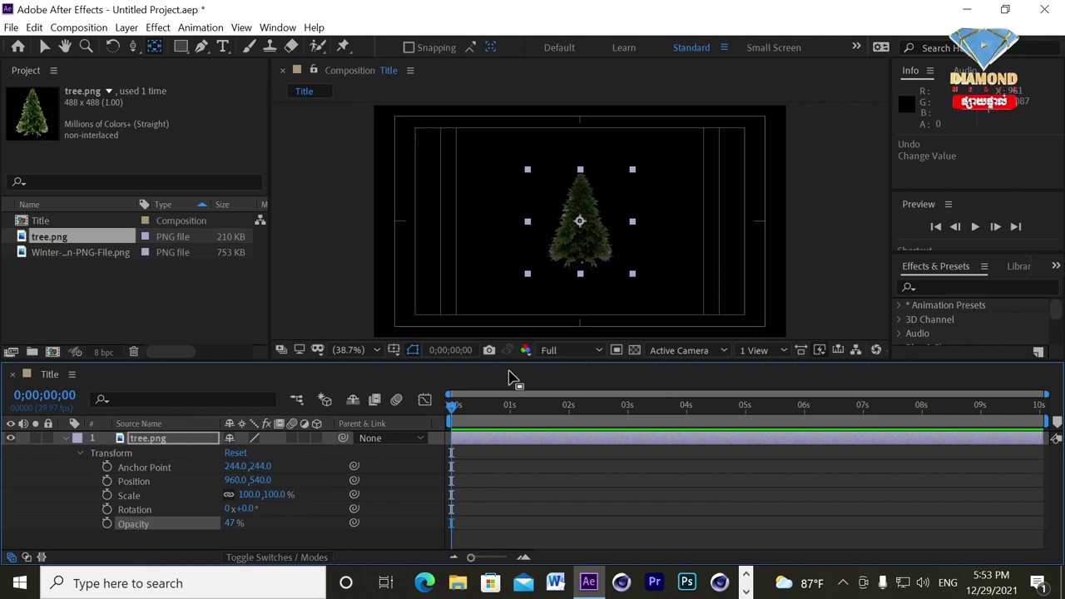
{"action": "key", "text": "ctrl+z"}
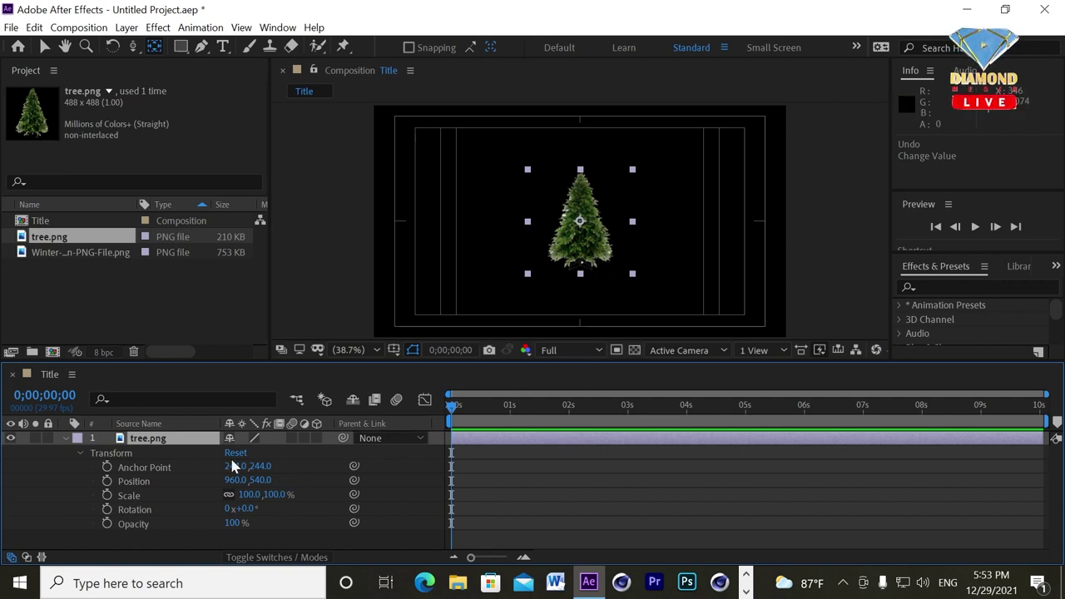
Step: Keyframe the tree's Scale from 0% at 0s to 100% at frame 19 and preview it
{"action": "left_click", "coordinate": [106, 495]}
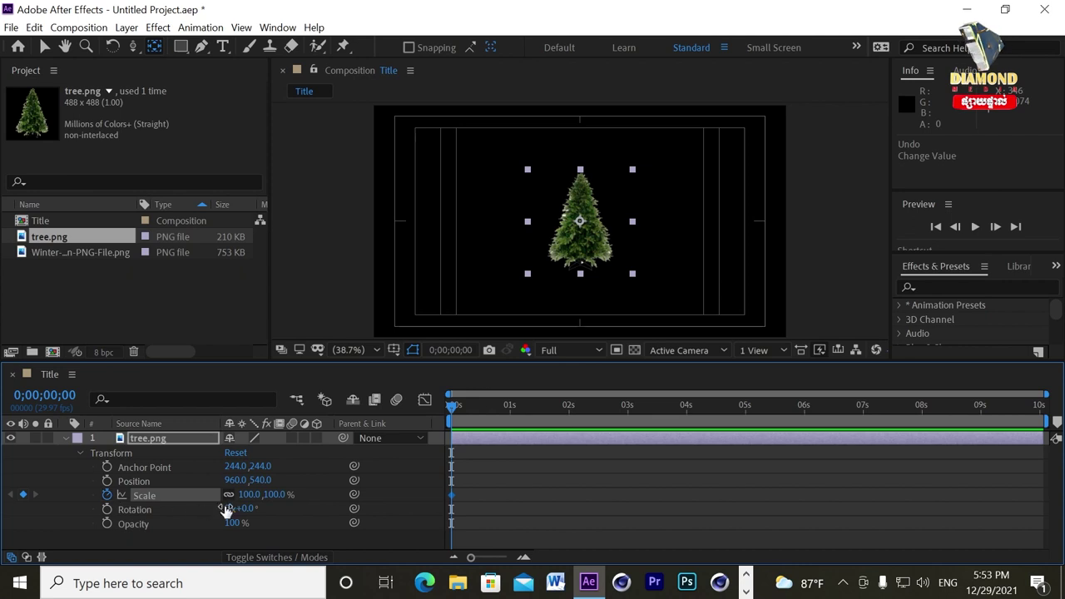
{"action": "left_click", "coordinate": [249, 495]}
{"action": "type", "text": "0"}
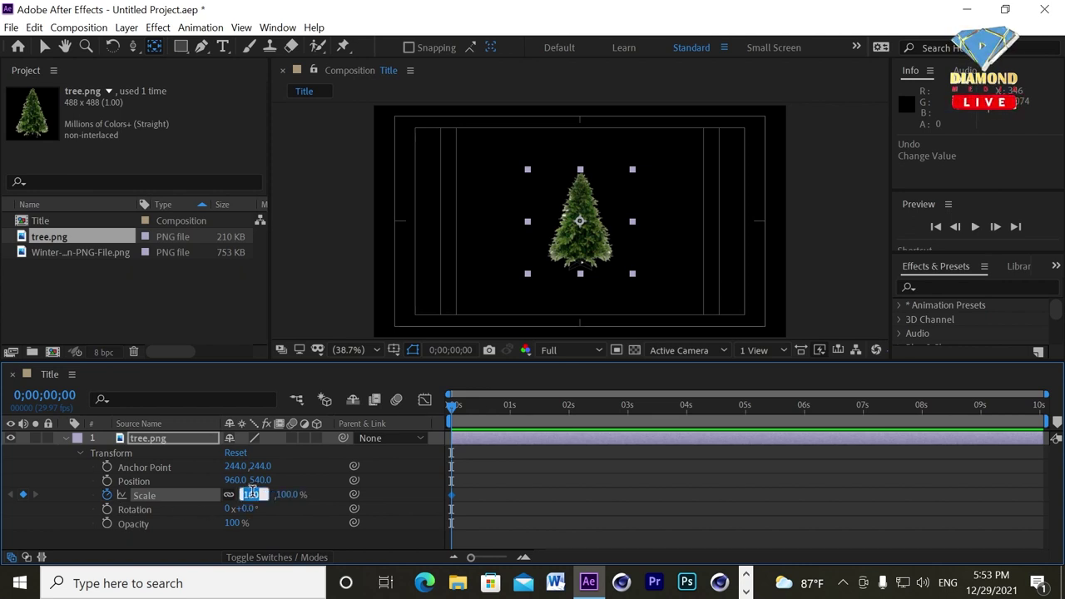
{"action": "key", "text": "Return"}
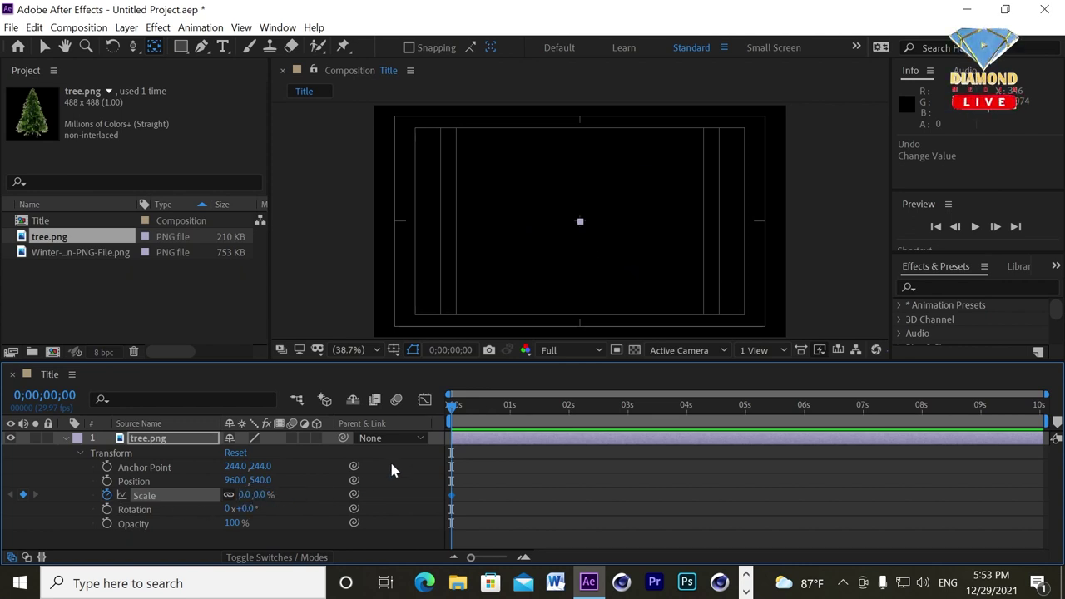
{"action": "mouse_move", "coordinate": [467, 410]}
{"action": "left_mouse_down"}
{"action": "mouse_move", "coordinate": [506, 411]}
{"action": "mouse_move", "coordinate": [489, 408]}
{"action": "left_mouse_up"}
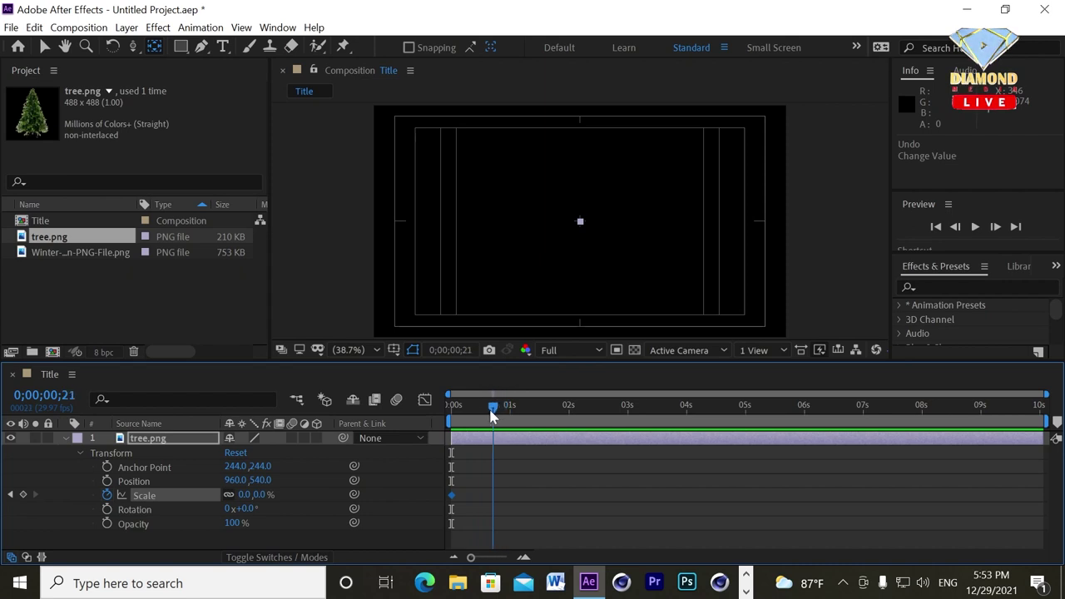
{"action": "left_click", "coordinate": [248, 494]}
{"action": "type", "text": "100"}
{"action": "key", "text": "Return"}
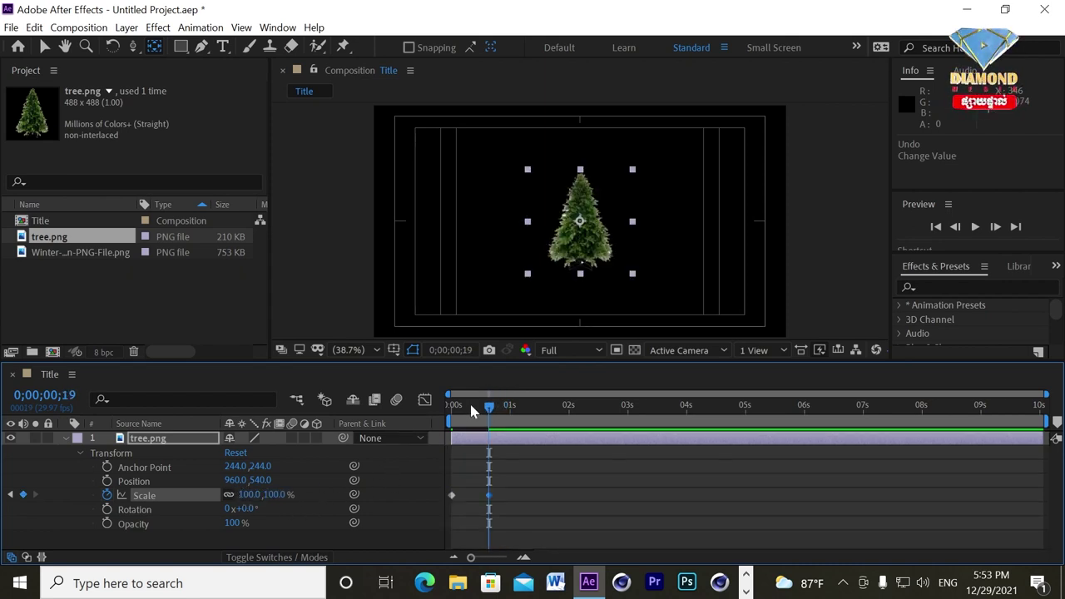
{"action": "left_click_drag", "start_coordinate": [469, 404], "coordinate": [429, 405]}
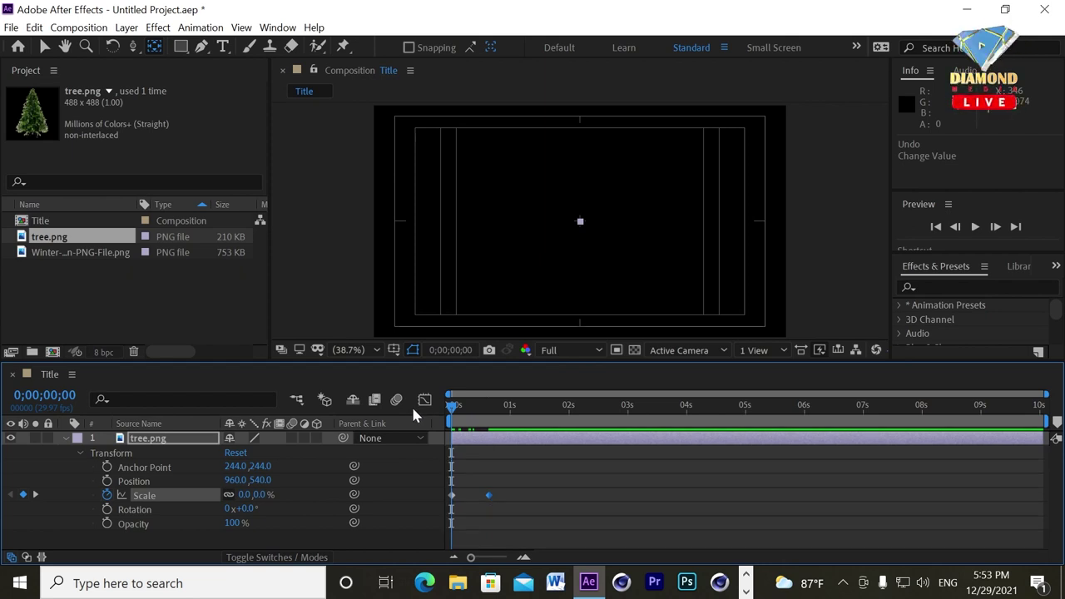
{"action": "key", "text": "space"}
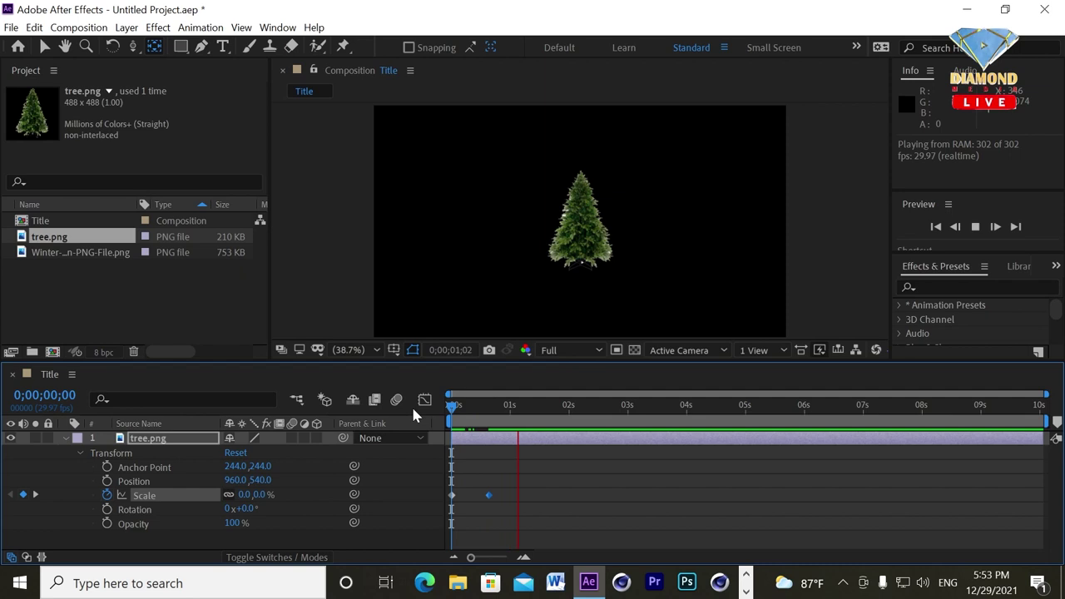
{"action": "key", "text": "space"}
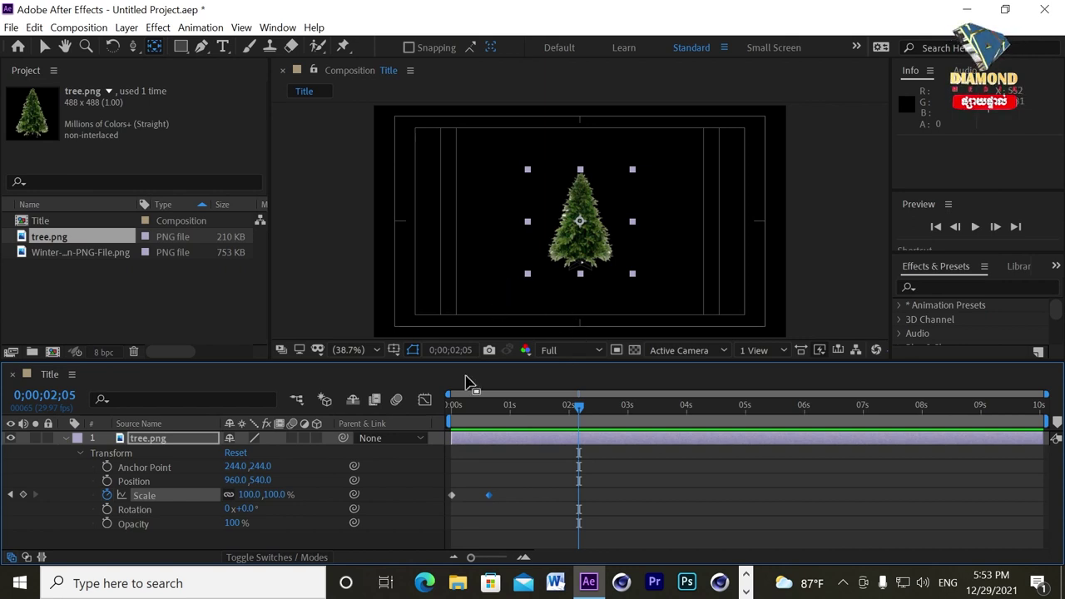
Step: Undo the Scale keyframes so the tree stays at 100%
{"action": "key", "text": "ctrl+z"}
{"action": "key", "text": "Home"}
{"action": "key", "text": "ctrl+z"}
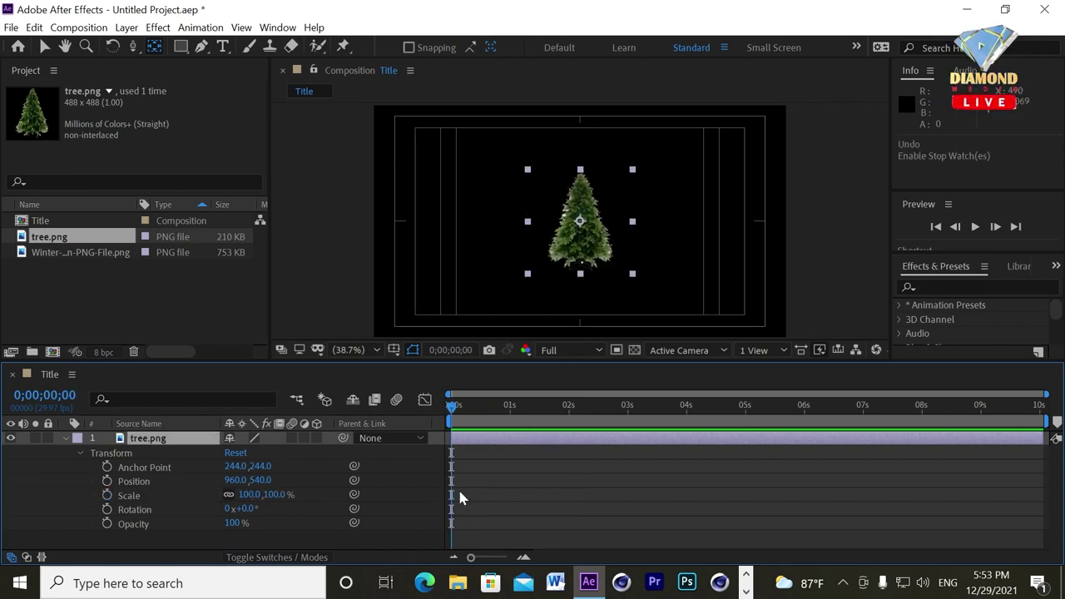
Step: Drag the tree's anchor point down to its base and enable the Scale stopwatch
{"action": "key", "text": "slash"}
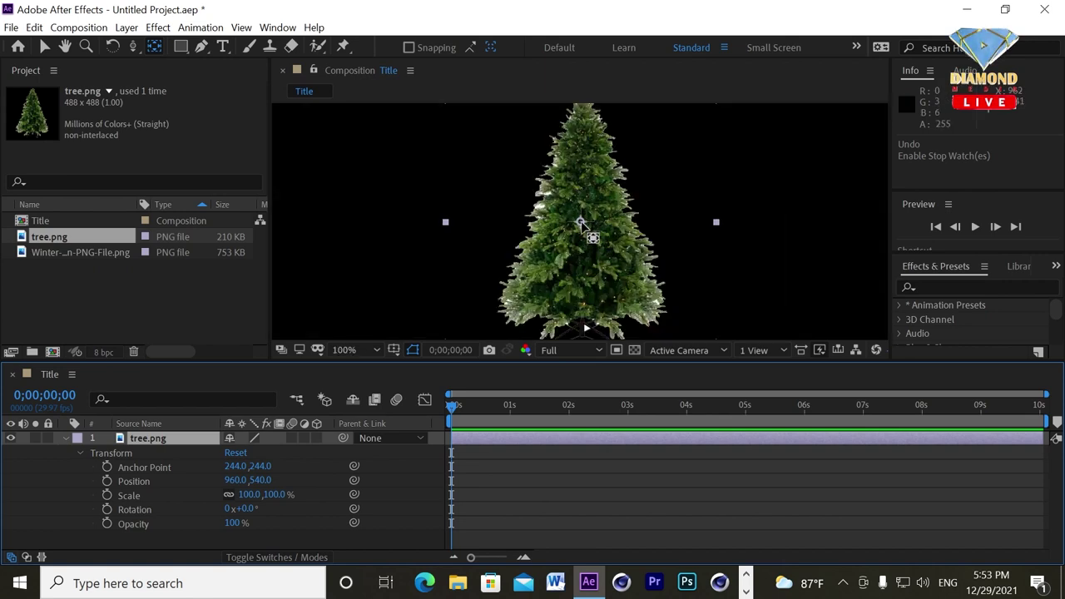
{"action": "scroll", "coordinate": [581, 223], "scroll_direction": "down", "scroll_amount": 2}
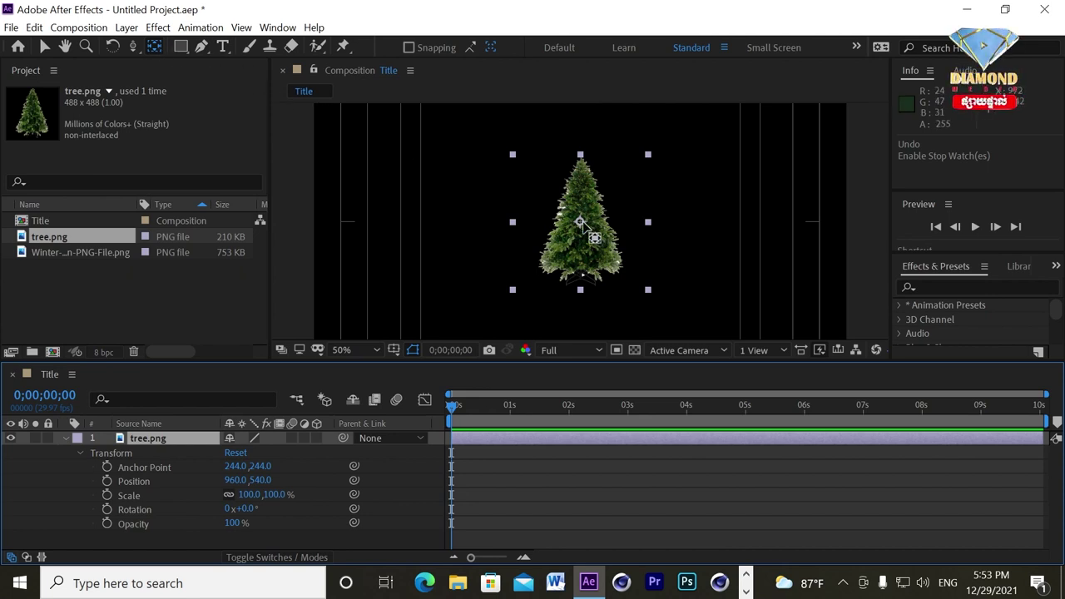
{"action": "left_click_drag", "start_coordinate": [581, 223], "coordinate": [583, 283]}
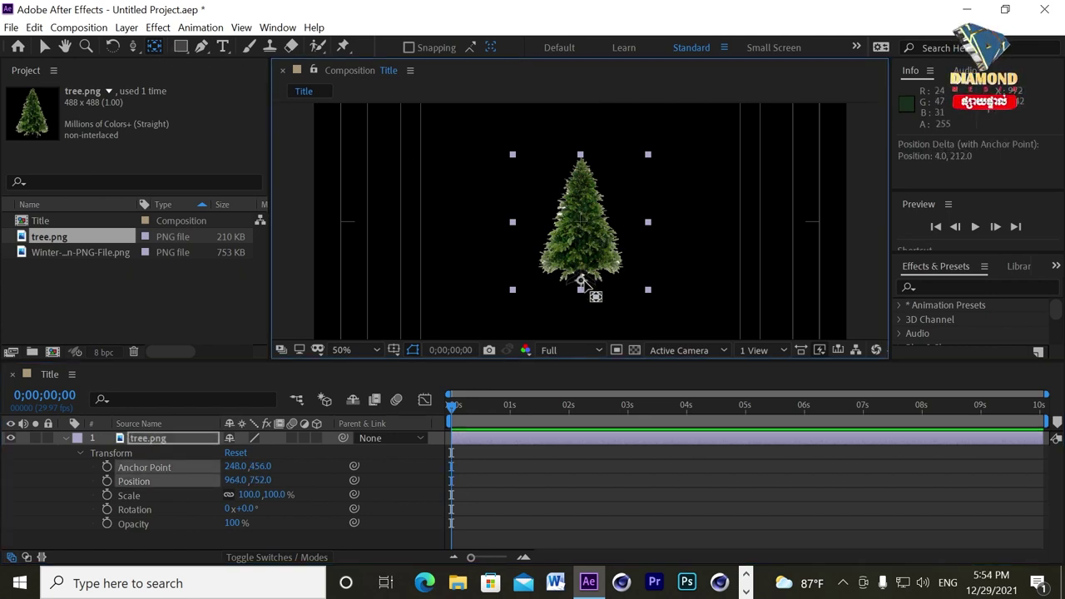
{"action": "left_click", "coordinate": [107, 495]}
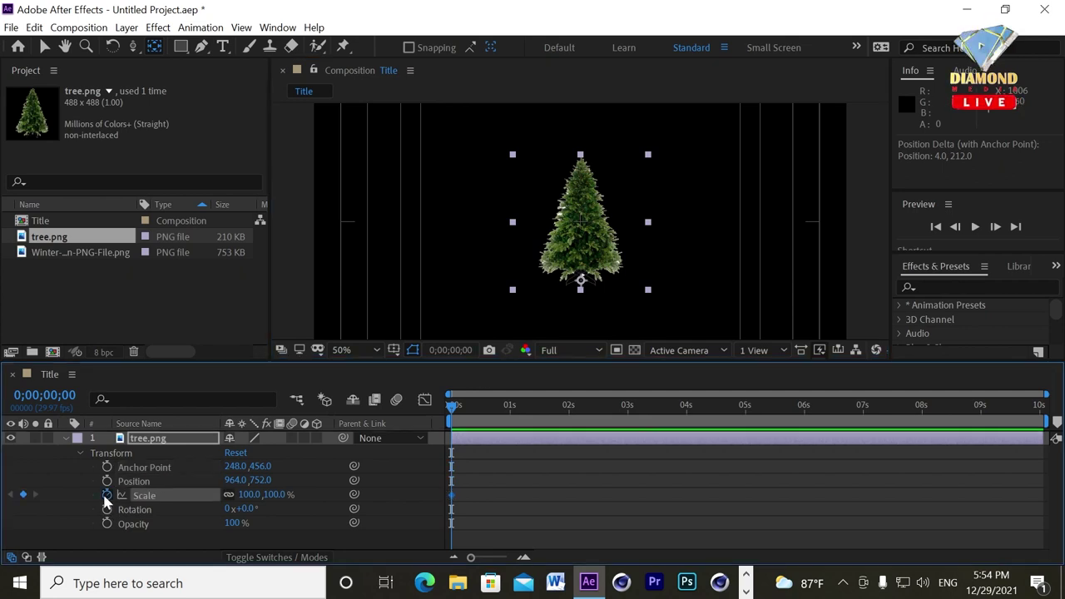
{"action": "left_click", "coordinate": [250, 494]}
{"action": "type", "text": "0"}
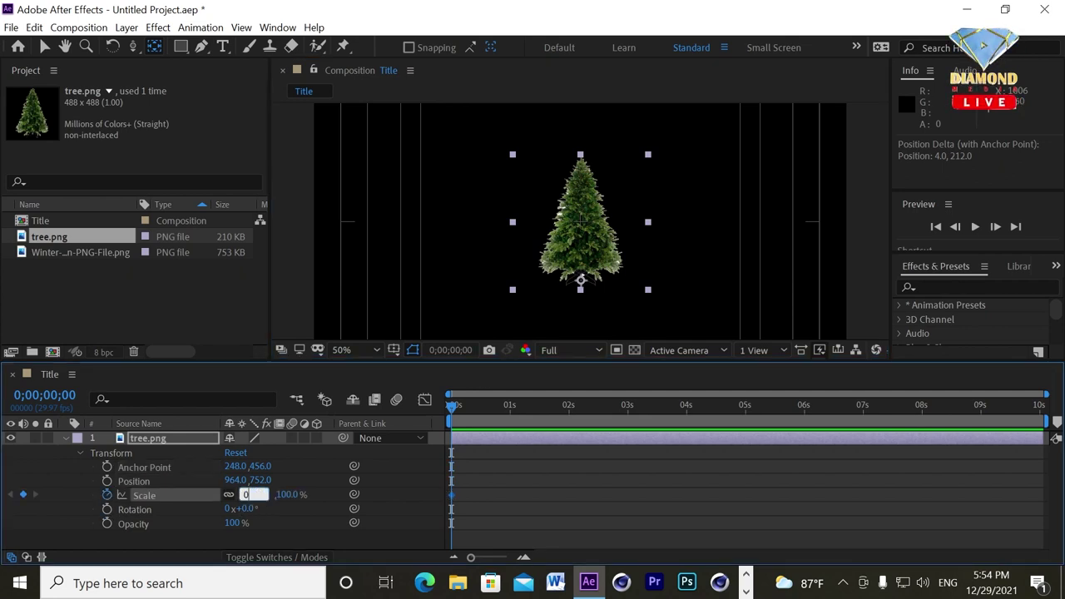
{"action": "key", "text": "Return"}
{"action": "left_click", "coordinate": [499, 416]}
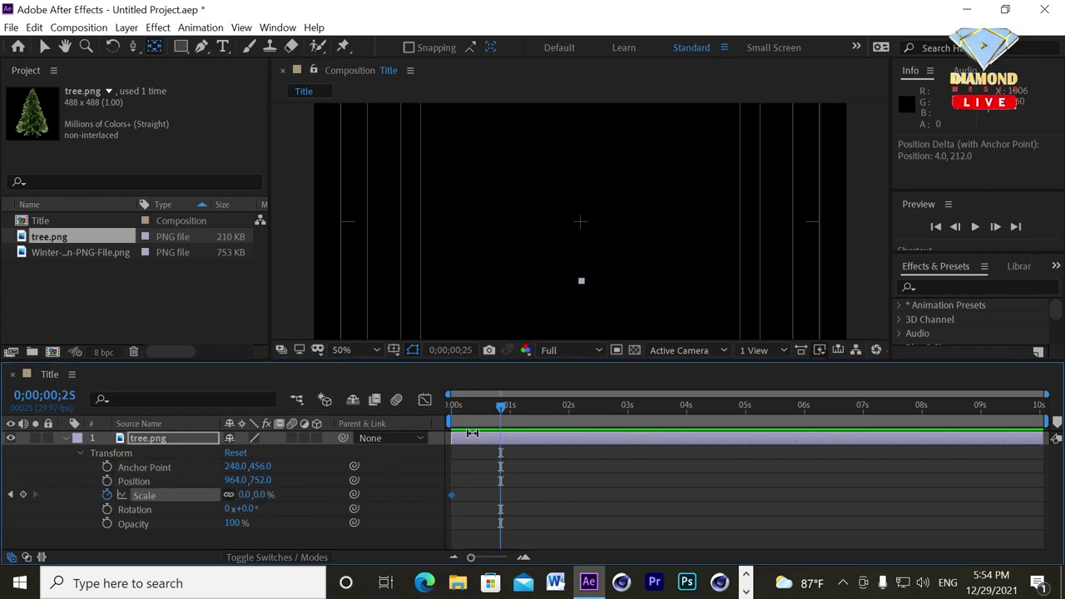
{"action": "left_click", "coordinate": [245, 494]}
{"action": "type", "text": "00"}
{"action": "key", "text": "Return"}
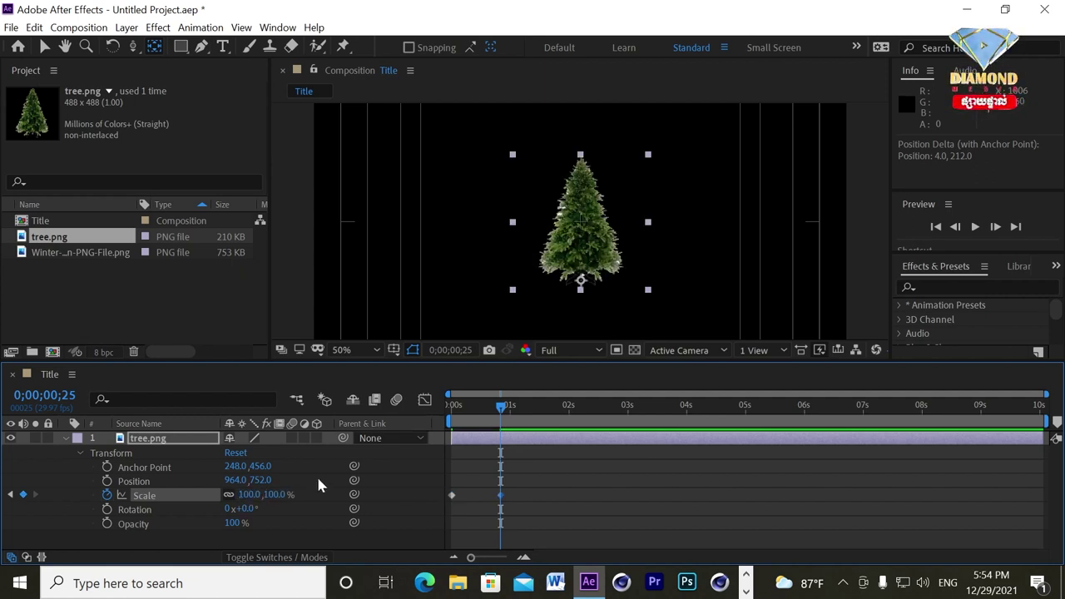
{"action": "key", "text": "Home"}
{"action": "key", "text": "space"}
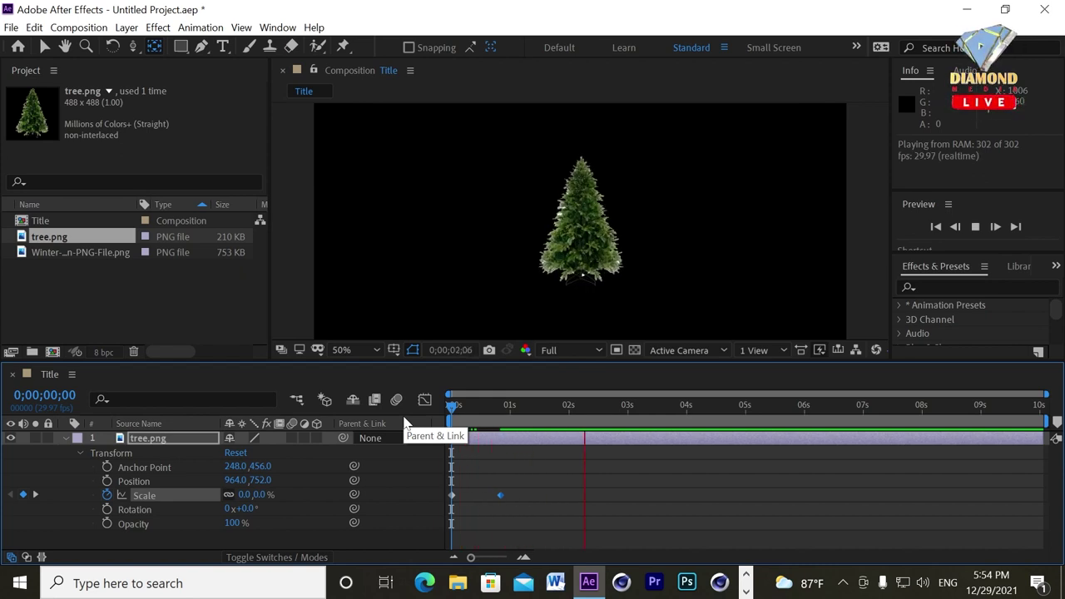
{"action": "key", "text": "space"}
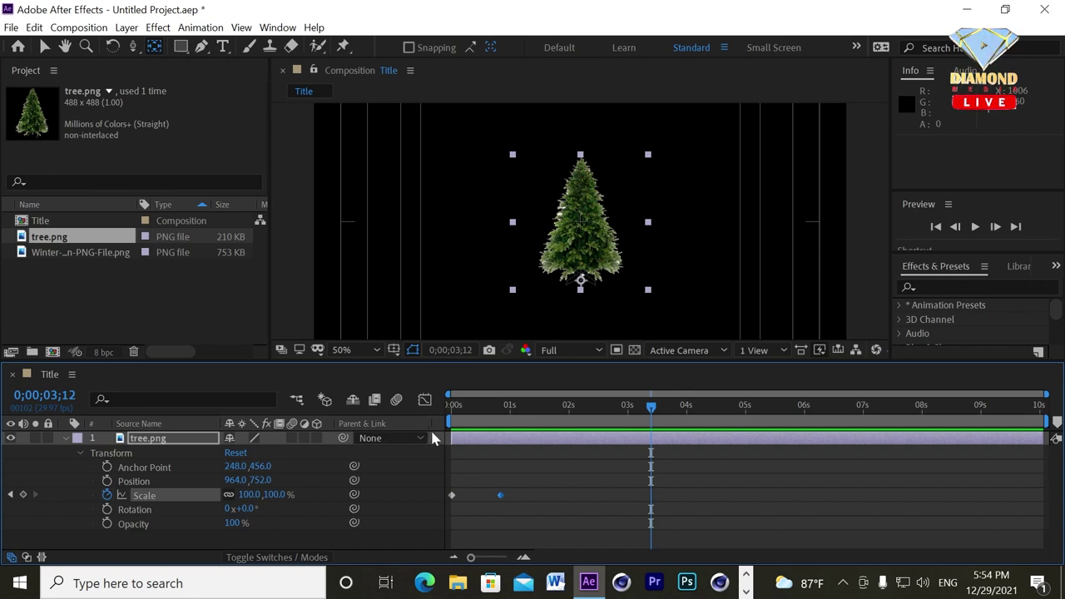
{"action": "left_click_drag", "start_coordinate": [477, 405], "coordinate": [404, 429]}
{"action": "key", "text": "ctrl+z"}
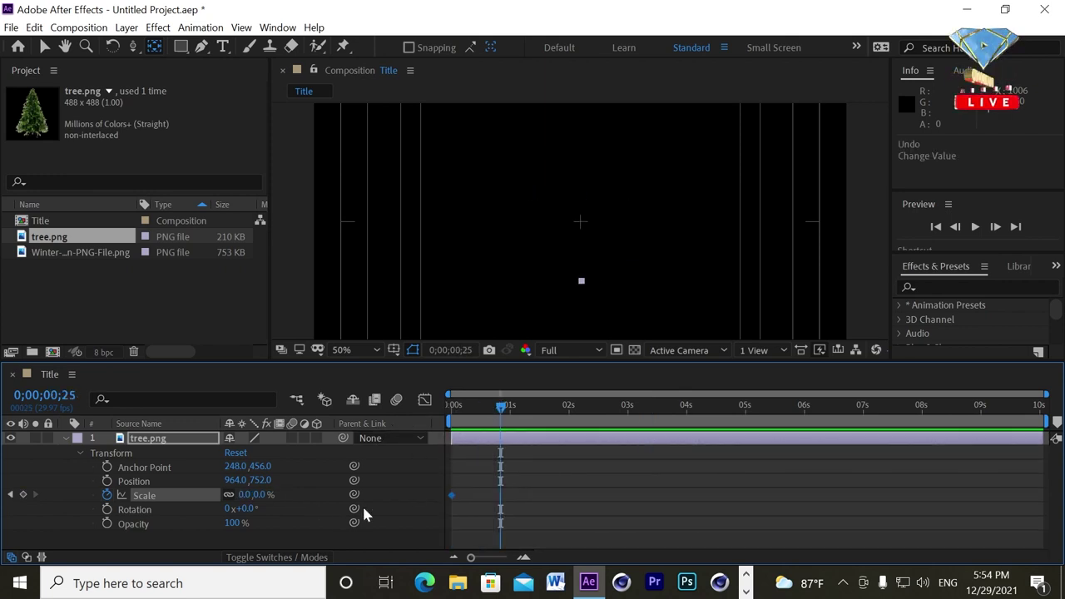
{"action": "key", "text": "ctrl+z"}
{"action": "key", "text": "ctrl+z"}
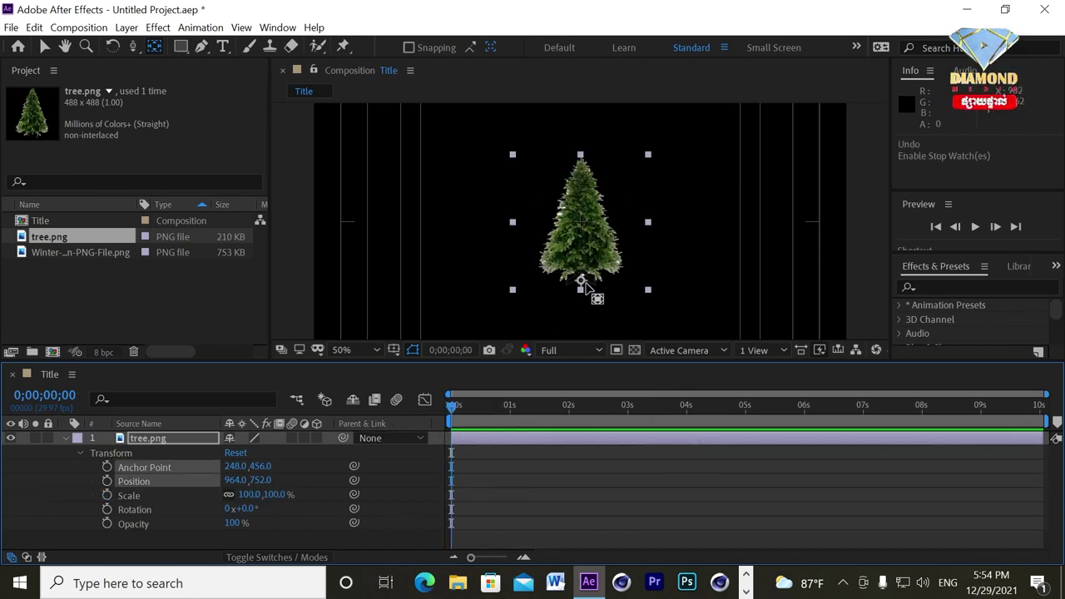
Step: Move the anchor point to the tree's top and keyframe Scale 0% at 0s to 100% at frame 17
{"action": "left_click_drag", "start_coordinate": [580, 283], "coordinate": [581, 157]}
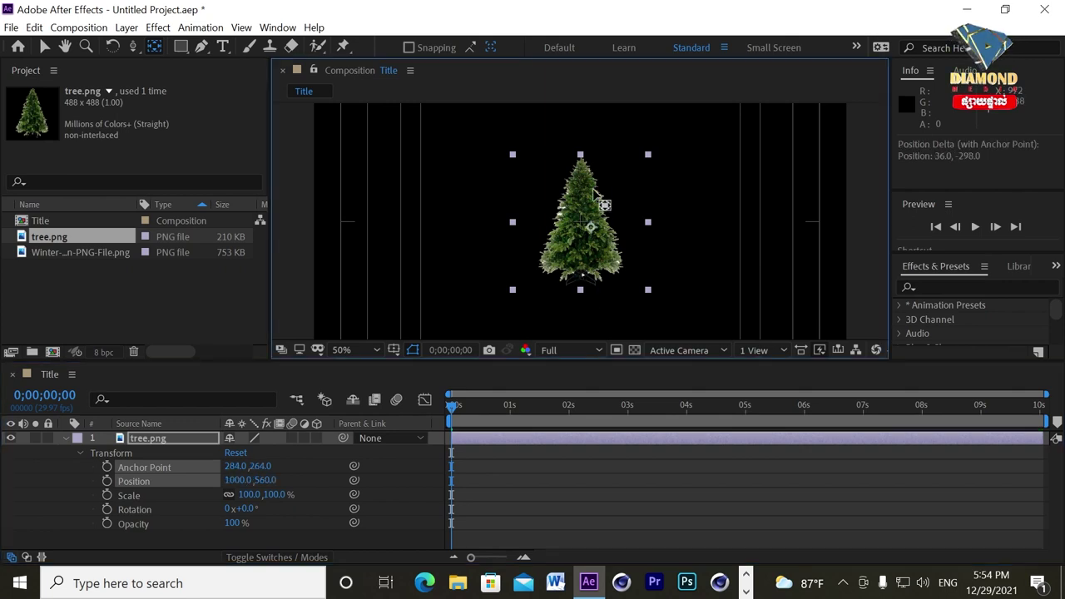
{"action": "left_click", "coordinate": [107, 495]}
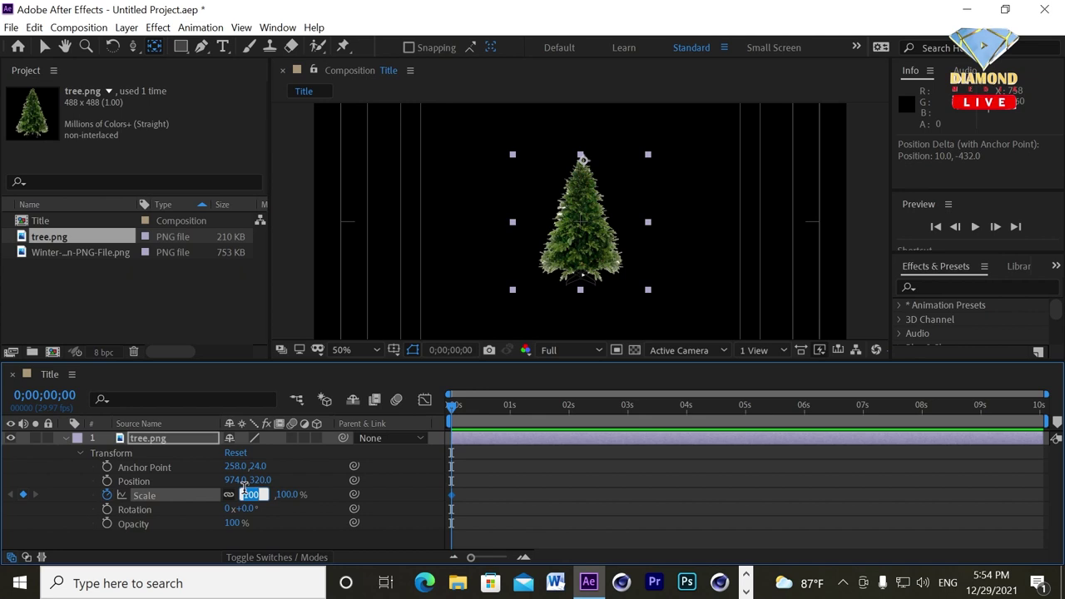
{"action": "type", "text": "0"}
{"action": "key", "text": "Return"}
{"action": "left_click", "coordinate": [487, 407]}
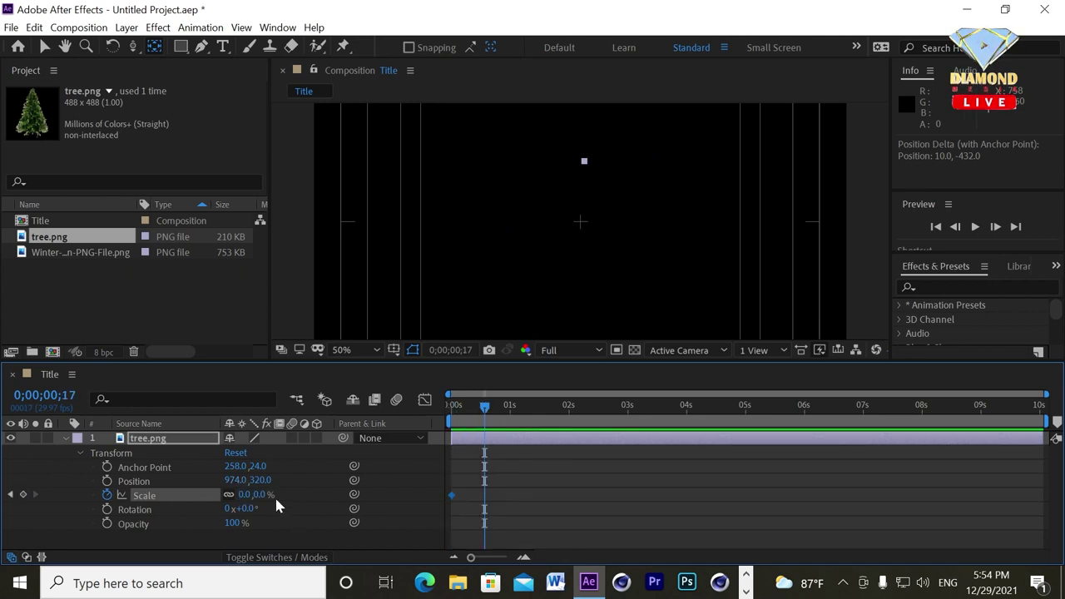
{"action": "left_click_drag", "start_coordinate": [244, 495], "coordinate": [255, 496]}
{"action": "left_click", "coordinate": [246, 494]}
{"action": "type", "text": "100"}
{"action": "key", "text": "Return"}
Step: Preview the scale-in animation, then undo the Scale keyframes
{"action": "left_click", "coordinate": [462, 407]}
{"action": "key", "text": "Home"}
{"action": "key", "text": "space"}
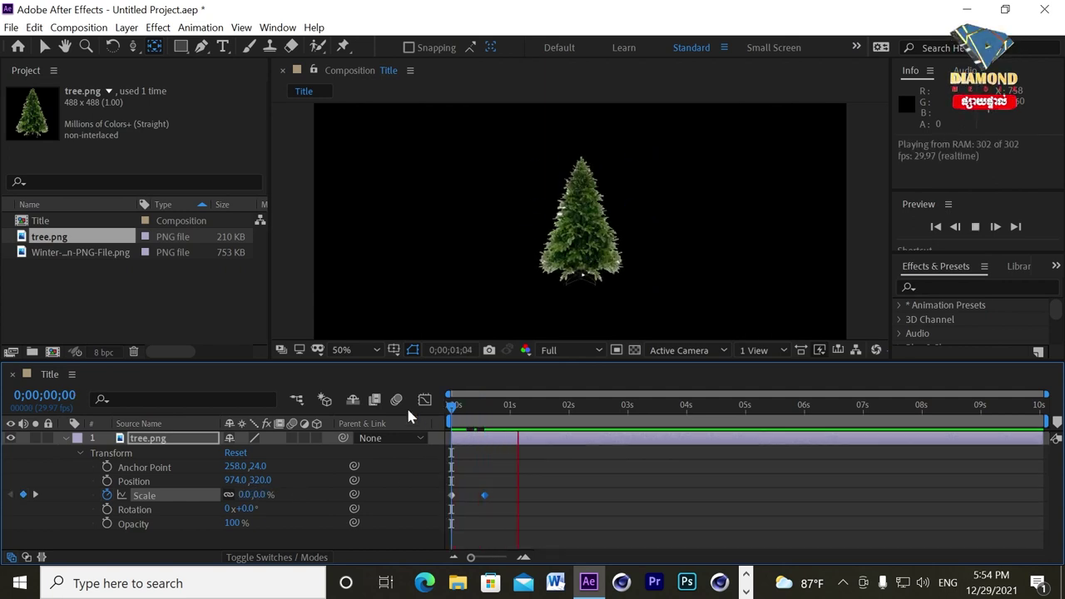
{"action": "key", "text": "space"}
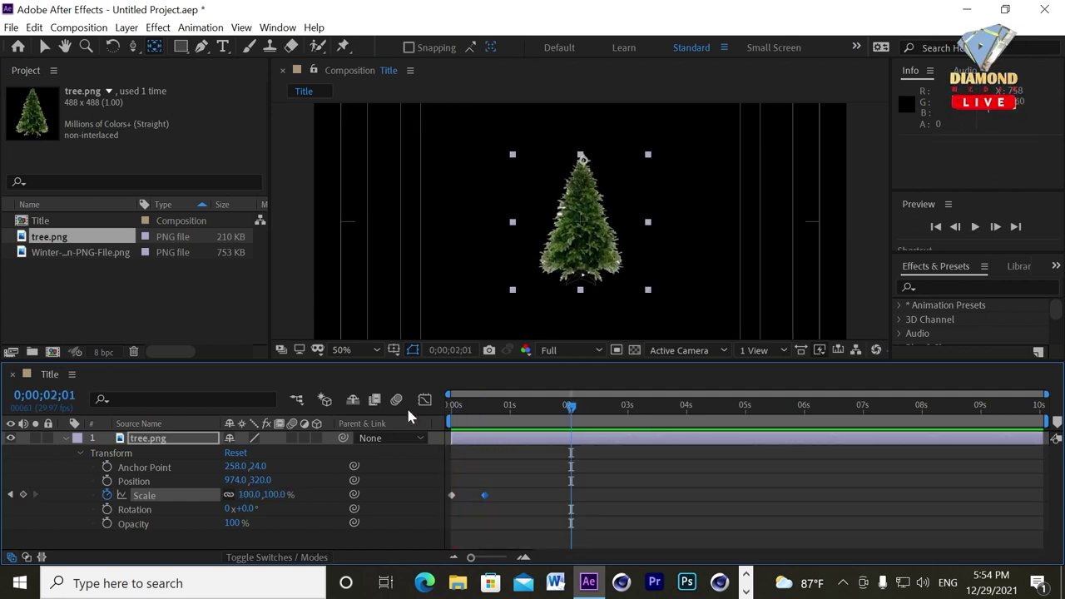
{"action": "key", "text": "ctrl+z"}
{"action": "key", "text": "ctrl+z"}
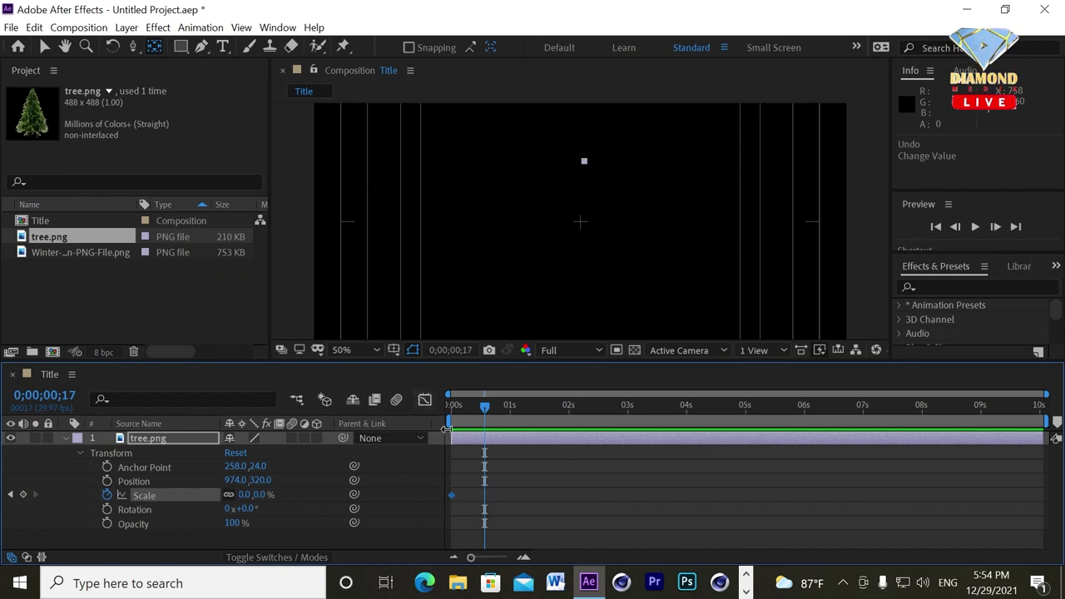
{"action": "key", "text": "ctrl+z"}
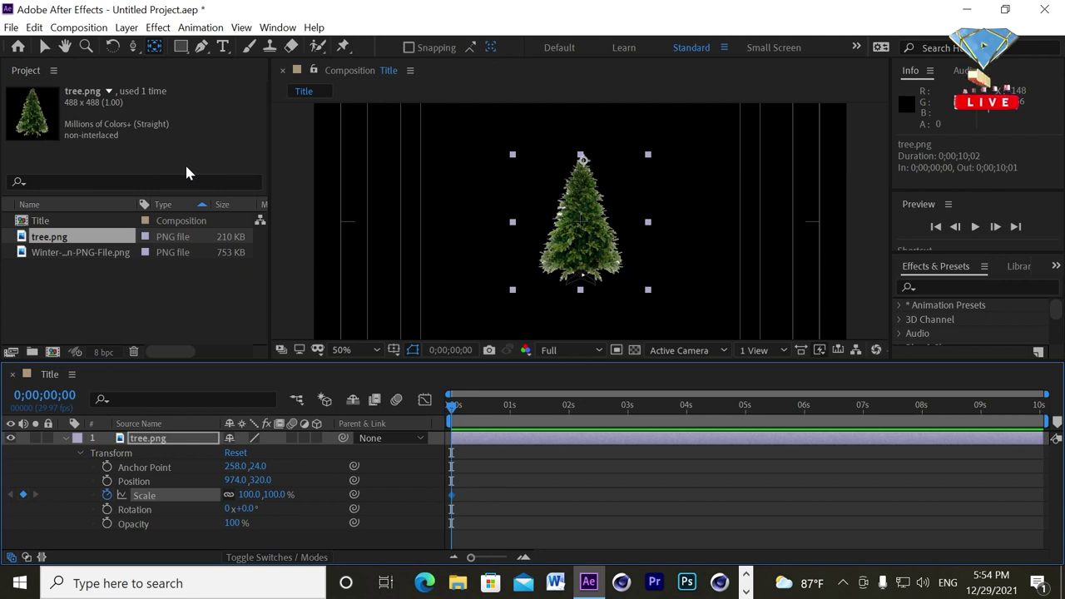
Step: Move the tree up and left with the Selection tool, then delete the layer
{"action": "left_click", "coordinate": [45, 48]}
{"action": "mouse_move", "coordinate": [583, 240]}
{"action": "left_mouse_down"}
{"action": "mouse_move", "coordinate": [563, 222]}
{"action": "mouse_move", "coordinate": [573, 216]}
{"action": "left_mouse_up"}
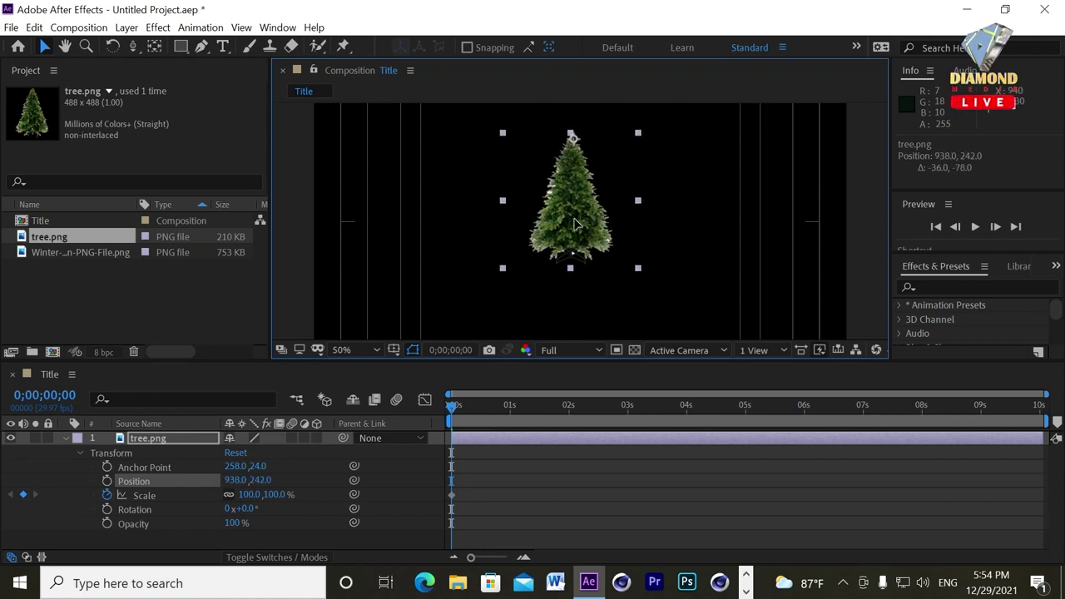
{"action": "key", "text": "Delete"}
Step: Add Winter-Season-PNG-File.png to the Title timeline, zoom to 25% and expand its properties
{"action": "left_click", "coordinate": [50, 257]}
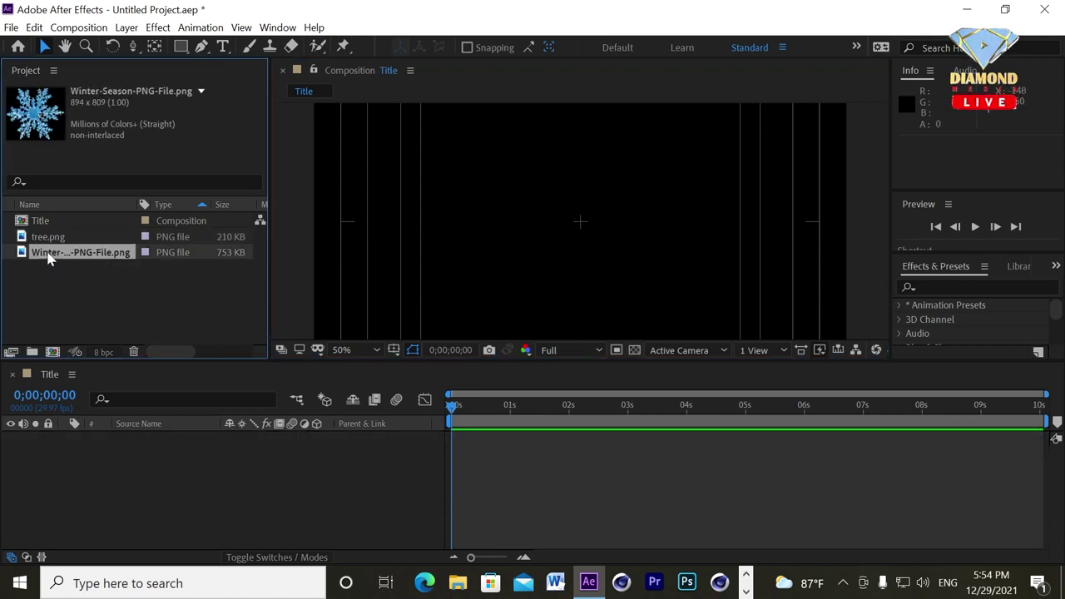
{"action": "left_click_drag", "start_coordinate": [46, 258], "coordinate": [133, 474]}
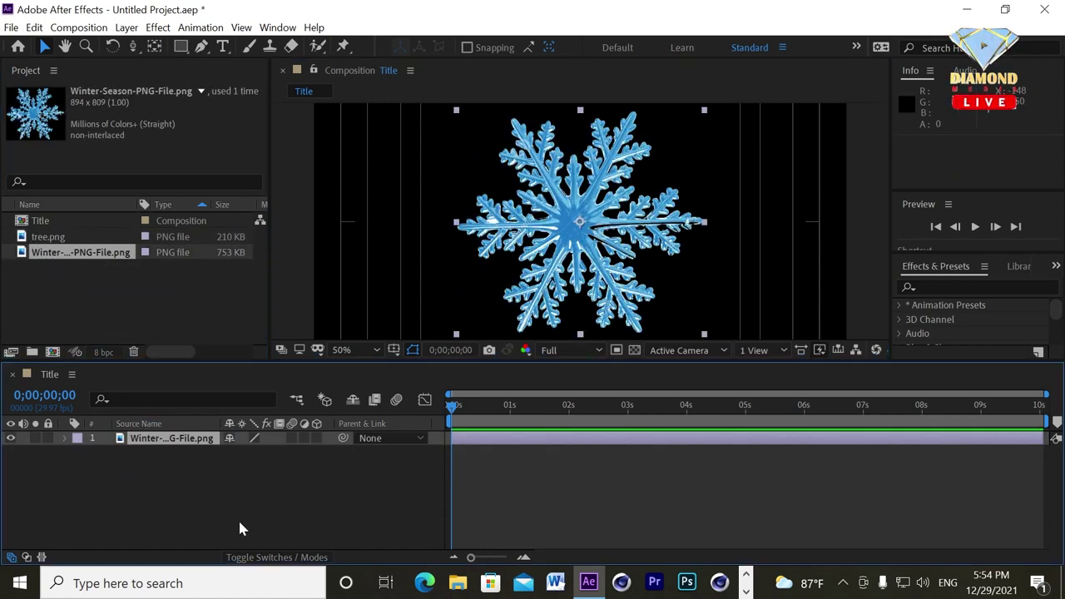
{"action": "scroll", "coordinate": [606, 234], "scroll_direction": "down", "scroll_amount": 1}
{"action": "scroll", "coordinate": [596, 237], "scroll_direction": "up", "scroll_amount": 1}
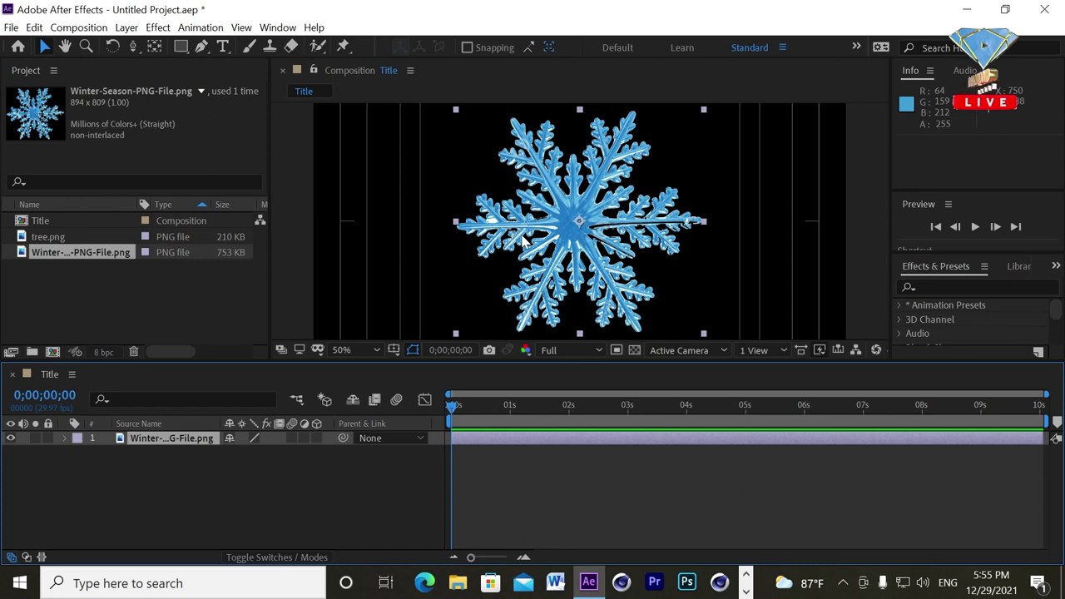
{"action": "key", "text": "comma"}
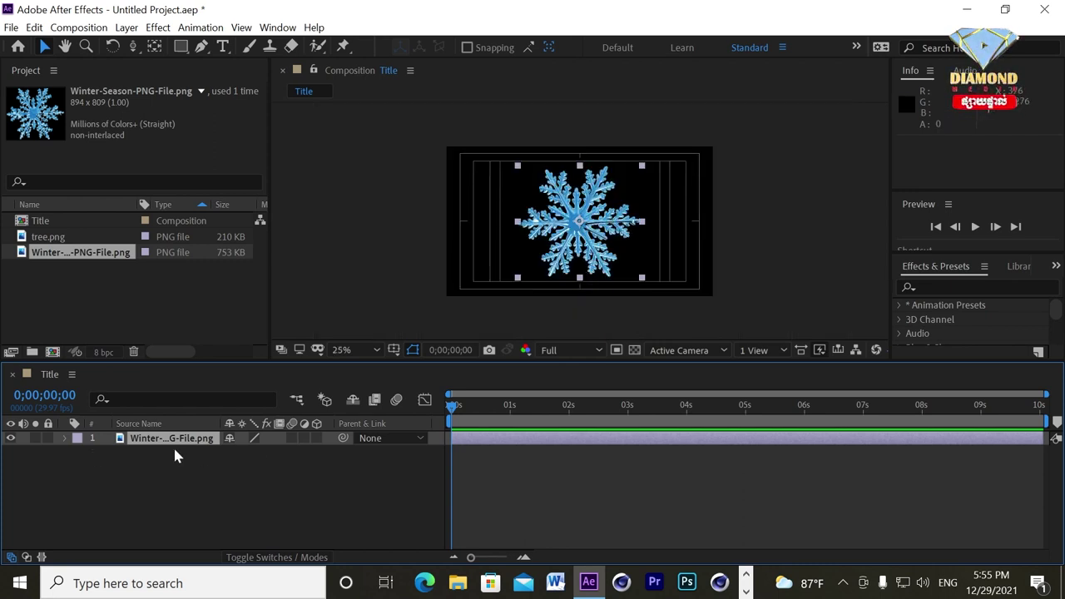
{"action": "left_click", "coordinate": [65, 439]}
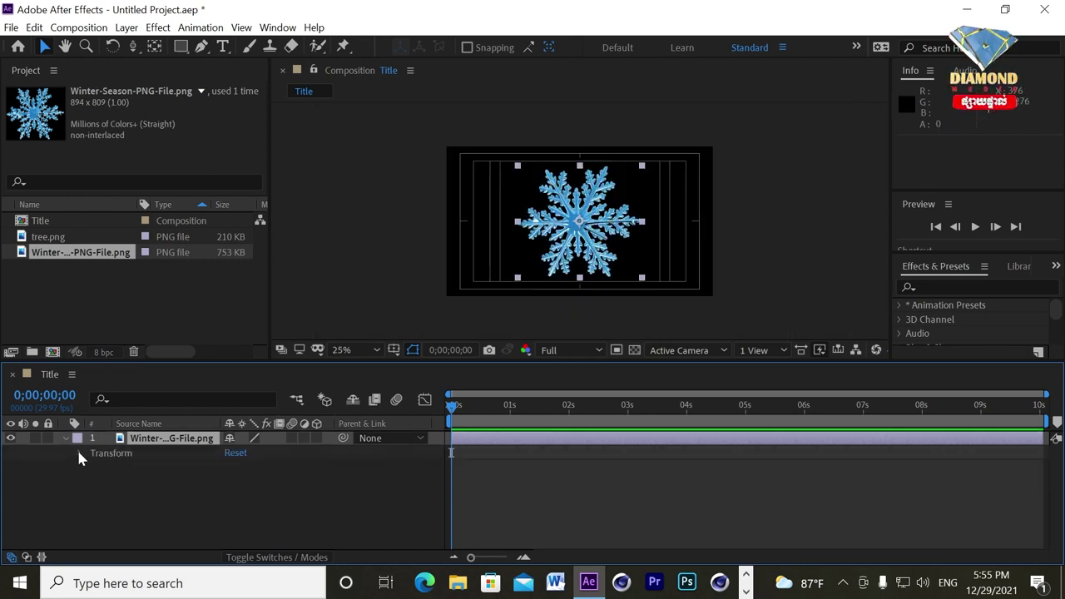
Step: Keyframe the snowflake's Rotation from 0° at the start to 360° near the end, then preview it
{"action": "left_click", "coordinate": [79, 453]}
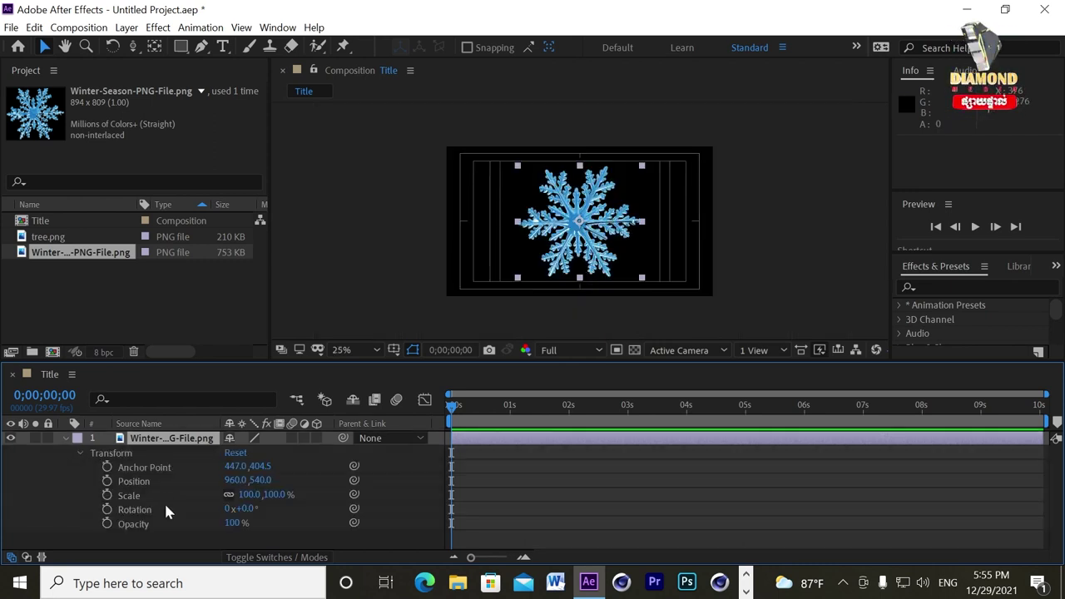
{"action": "left_click", "coordinate": [107, 510]}
{"action": "left_click_drag", "start_coordinate": [499, 408], "coordinate": [1063, 407]}
{"action": "left_click", "coordinate": [248, 509]}
{"action": "type", "text": "360"}
{"action": "key", "text": "Return"}
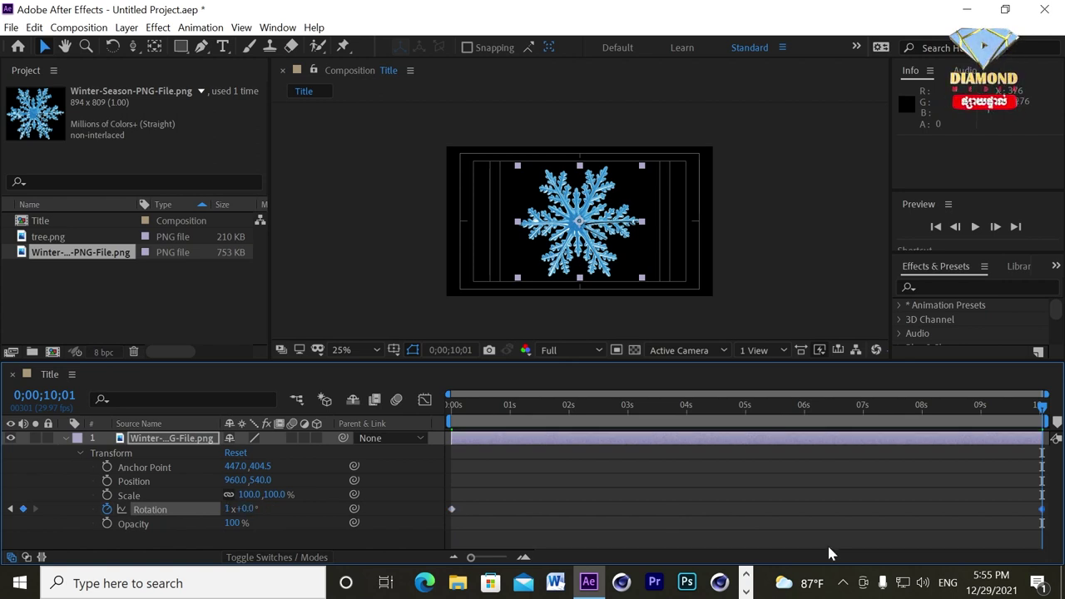
{"action": "key", "text": "space"}
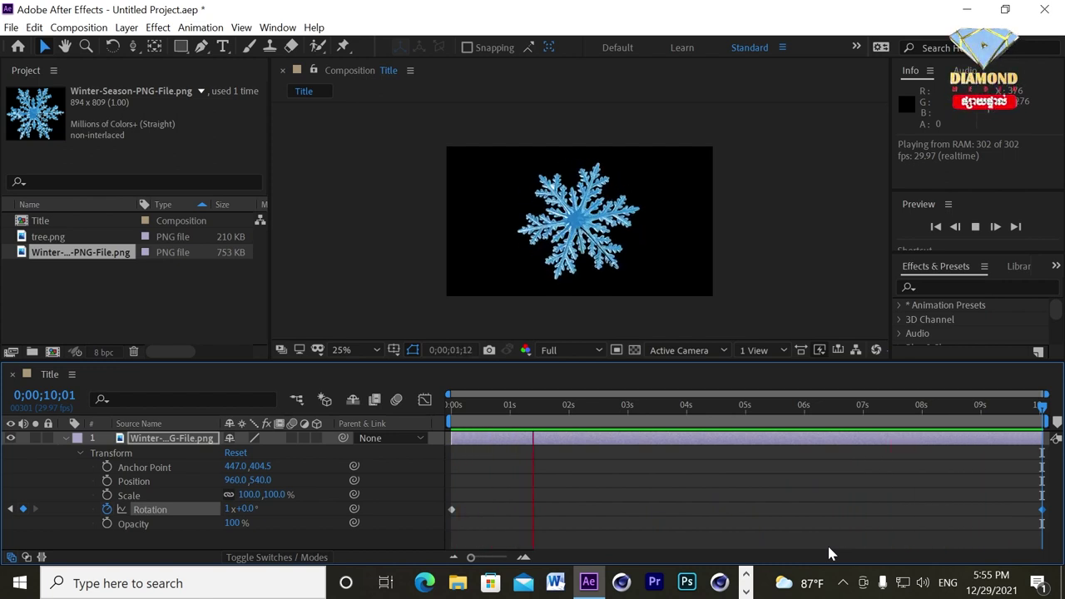
{"action": "left_click", "coordinate": [748, 436]}
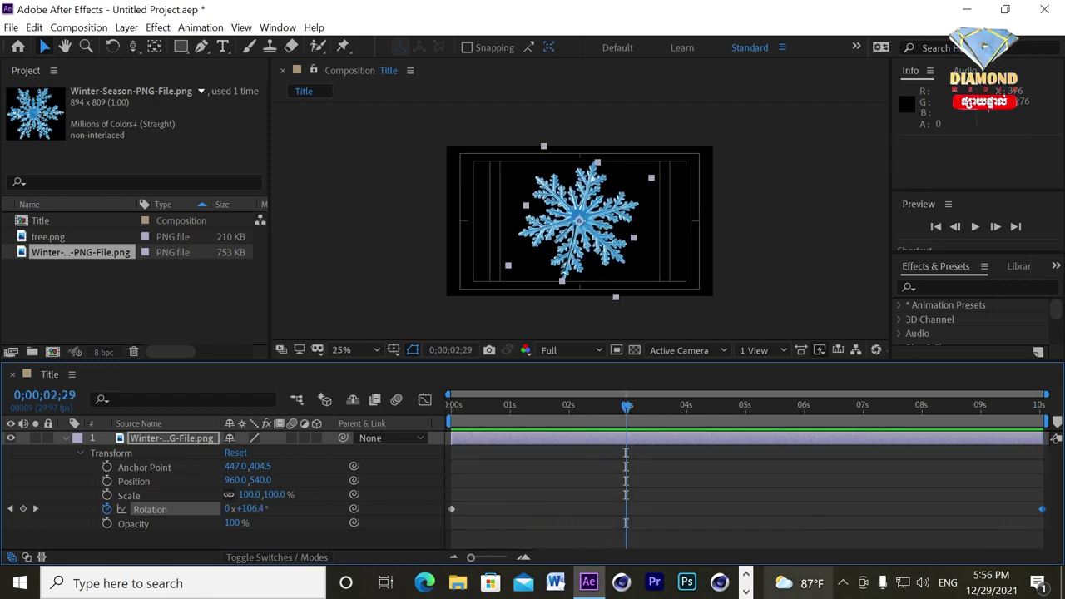
Step: Scrub the end Rotation to 1x+38°, preview the spin, then undo that rotation change
{"action": "left_click", "coordinate": [1042, 405]}
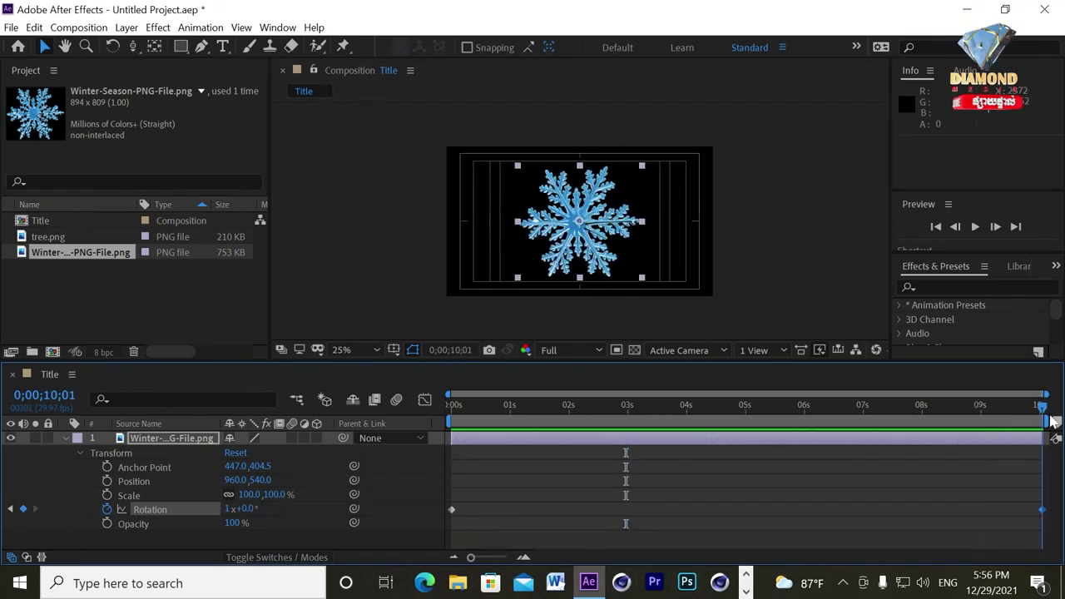
{"action": "left_click_drag", "start_coordinate": [247, 508], "coordinate": [280, 506]}
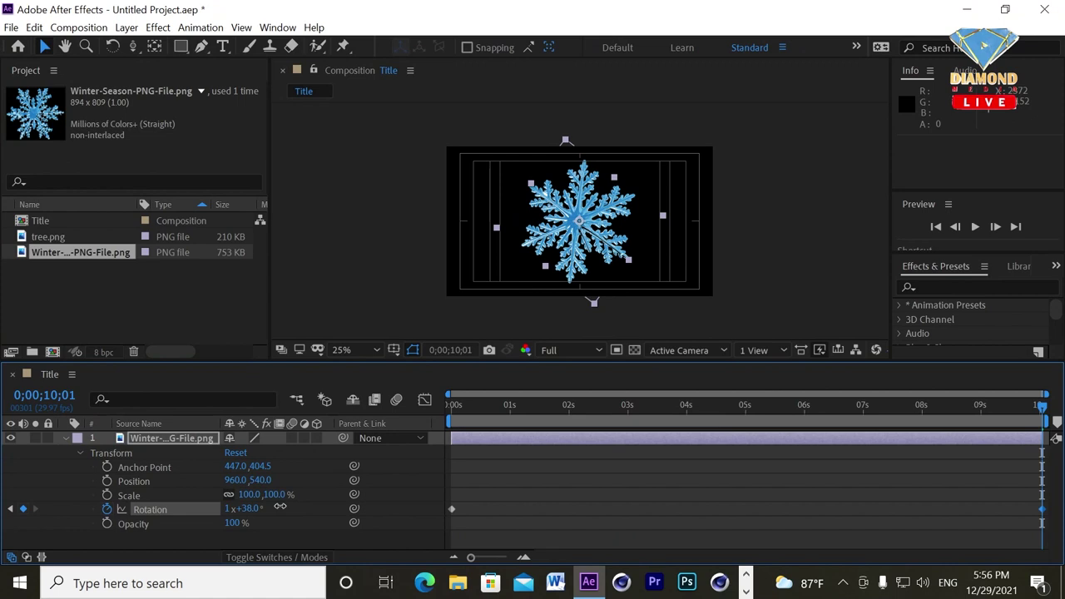
{"action": "key", "text": "space"}
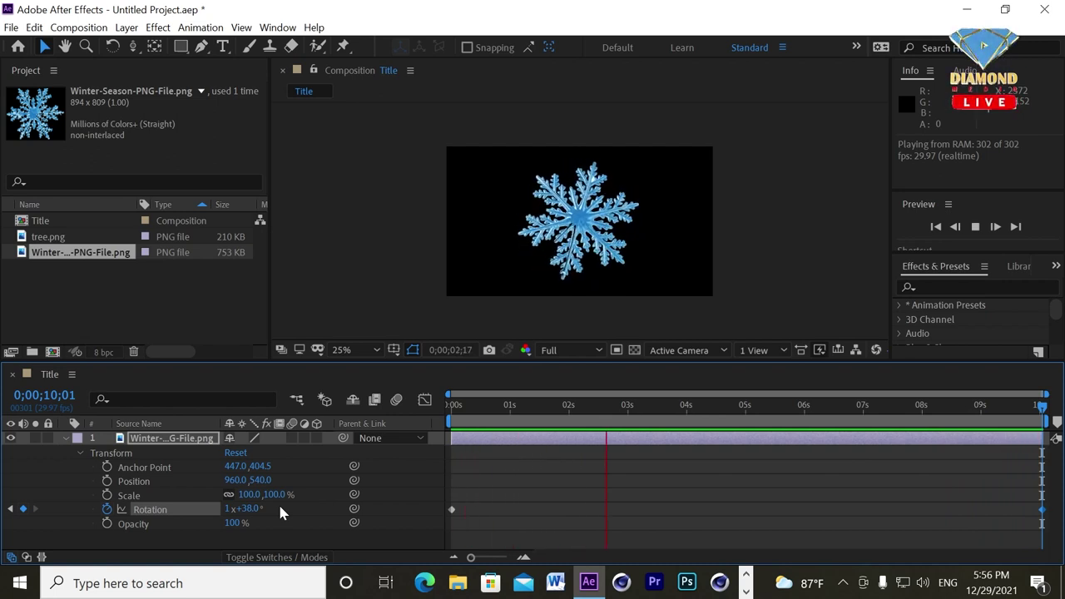
{"action": "key", "text": "space"}
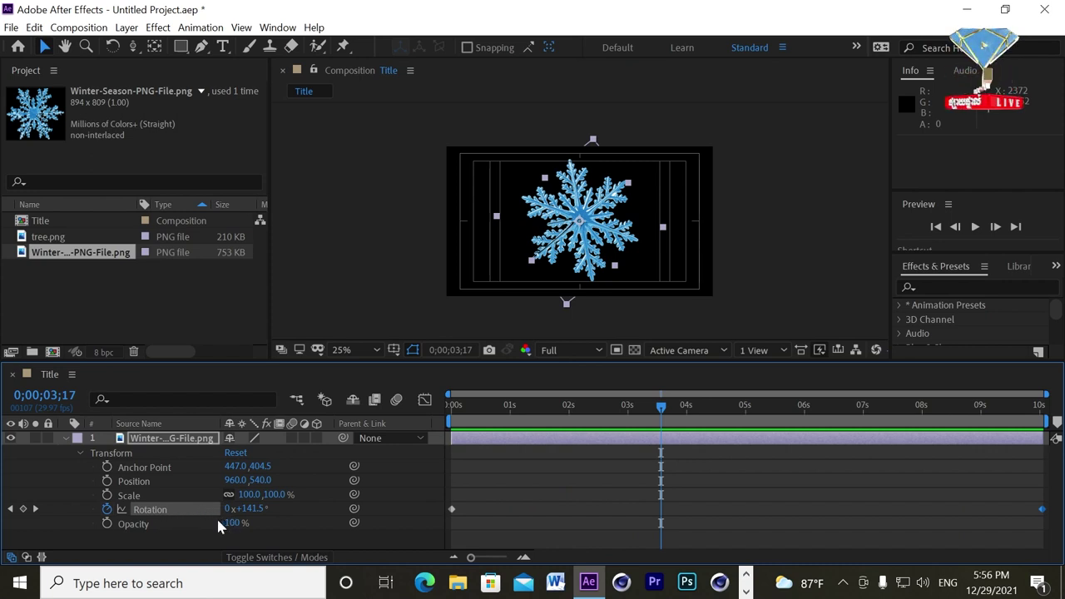
{"action": "key", "text": "ctrl+z"}
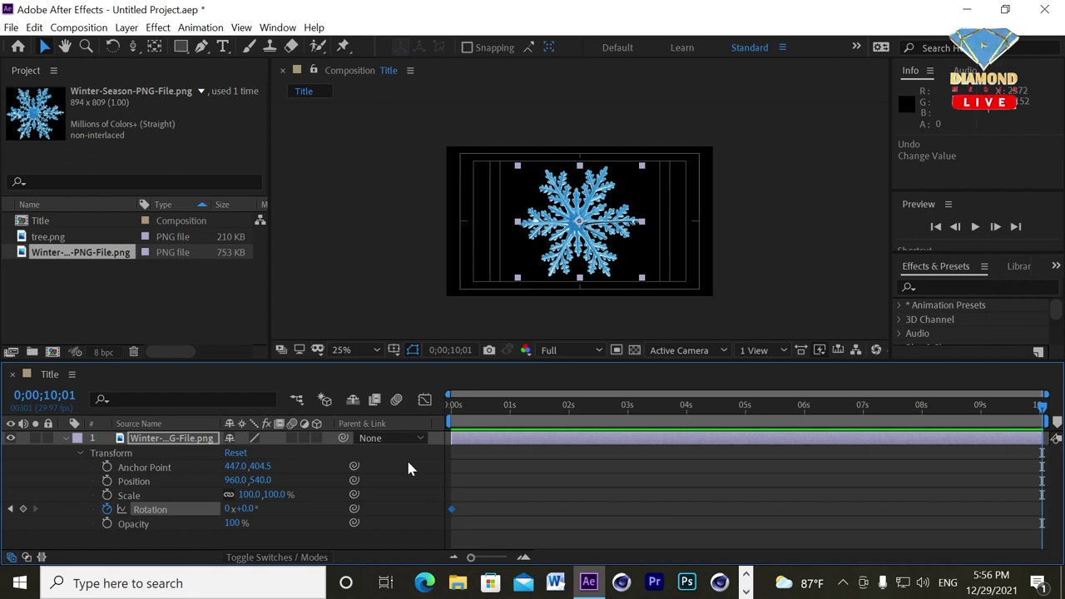
Step: Delete the snowflake layer and remove tree.png and the Winter PNG from the project
{"action": "left_click", "coordinate": [506, 446]}
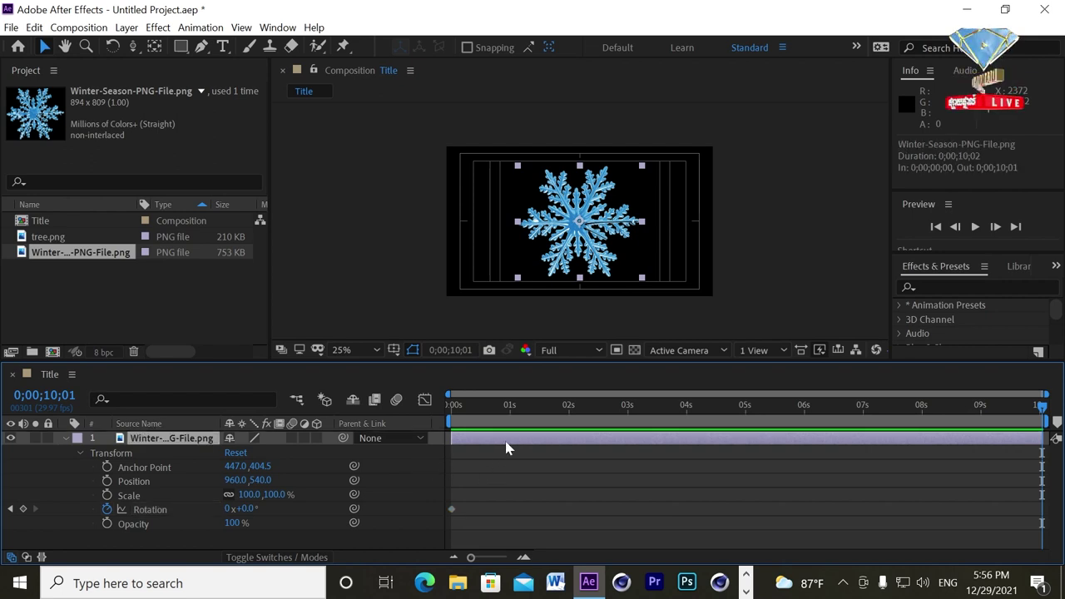
{"action": "key", "text": "Delete"}
{"action": "left_click", "coordinate": [55, 237]}
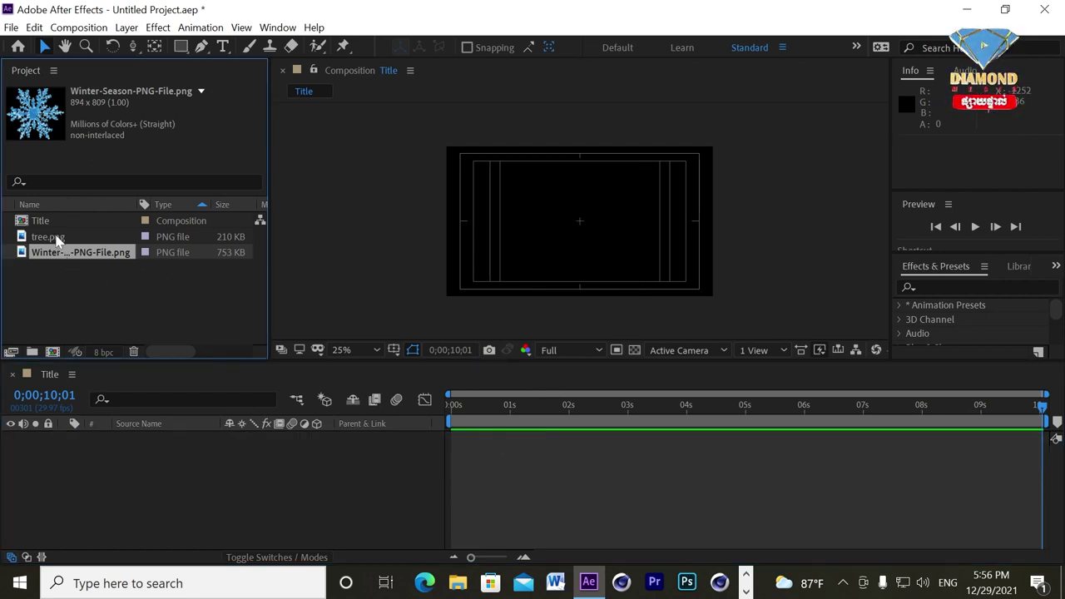
{"action": "key", "text": "Delete"}
{"action": "key", "text": "Delete"}
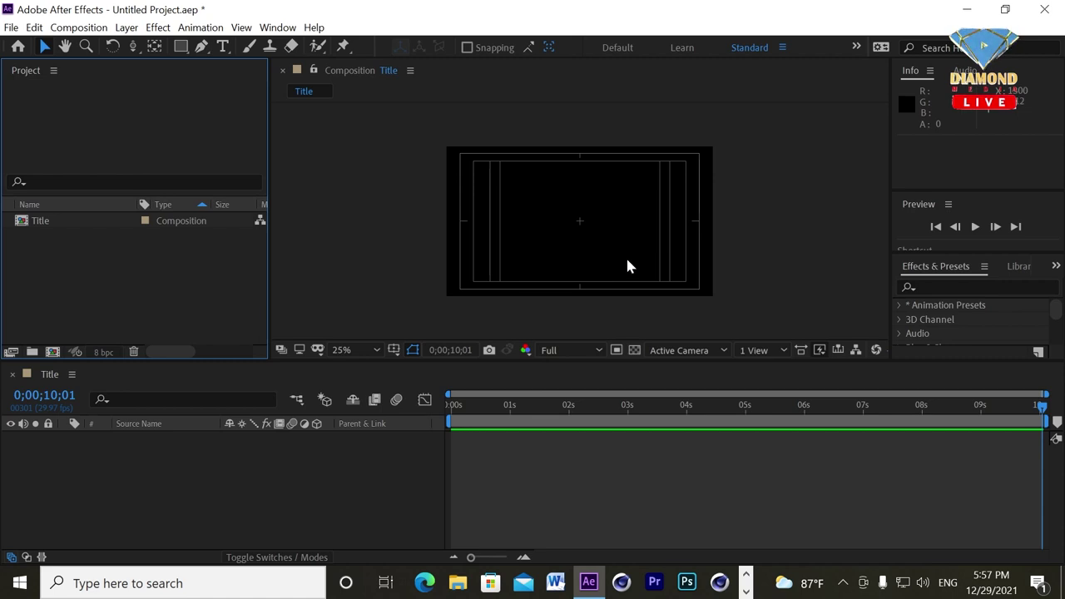
Step: Set the composition viewer magnification to Fit up to 100%
{"action": "key", "text": "period"}
{"action": "left_click_drag", "start_coordinate": [613, 358], "coordinate": [621, 436]}
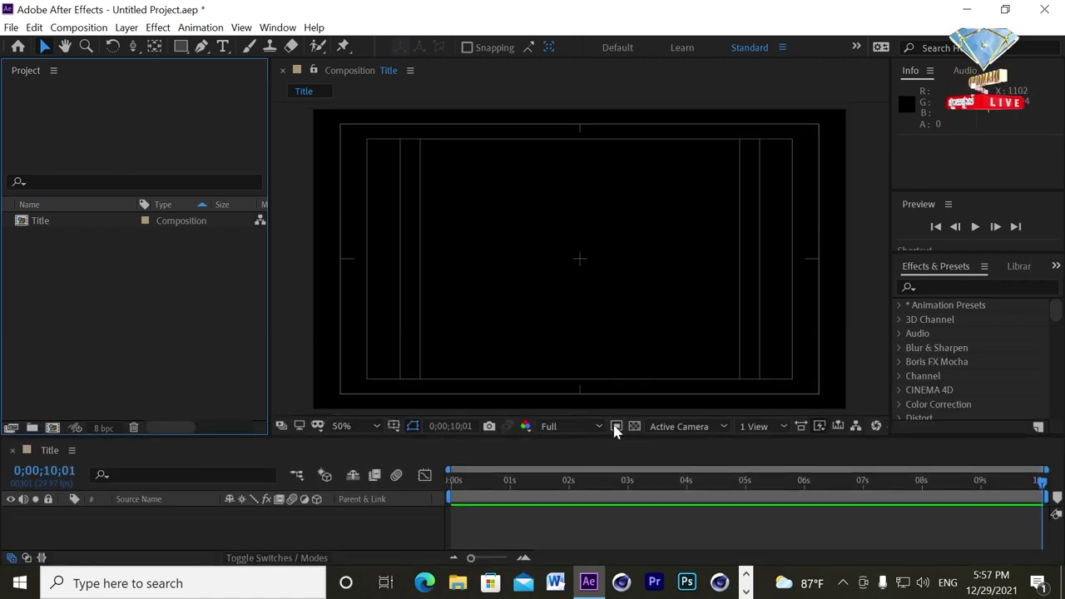
{"action": "left_click_drag", "start_coordinate": [613, 434], "coordinate": [574, 375]}
{"action": "left_click", "coordinate": [371, 358]}
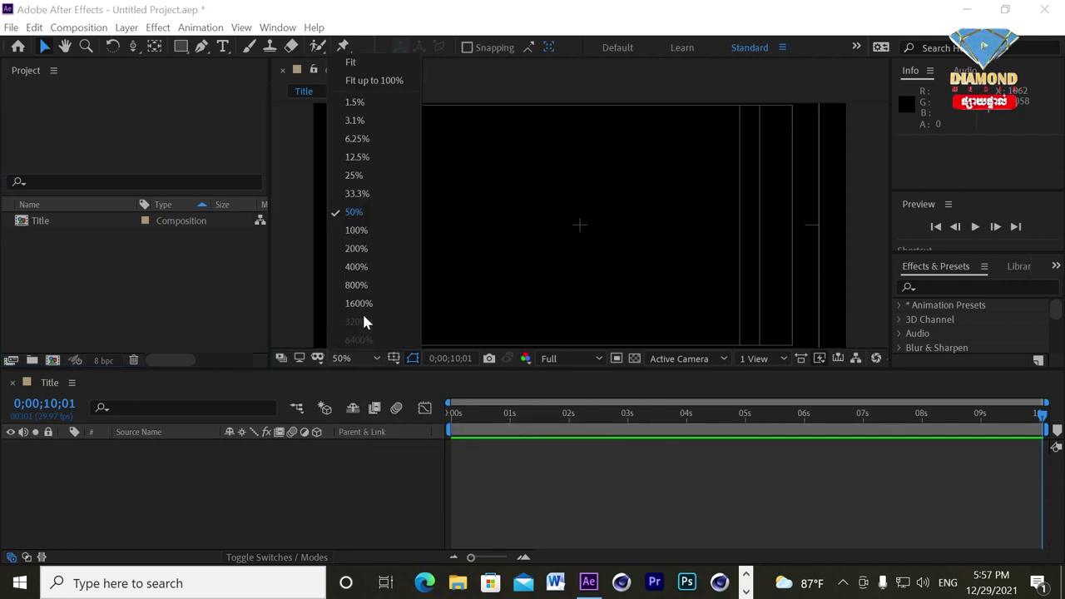
{"action": "left_click", "coordinate": [374, 80]}
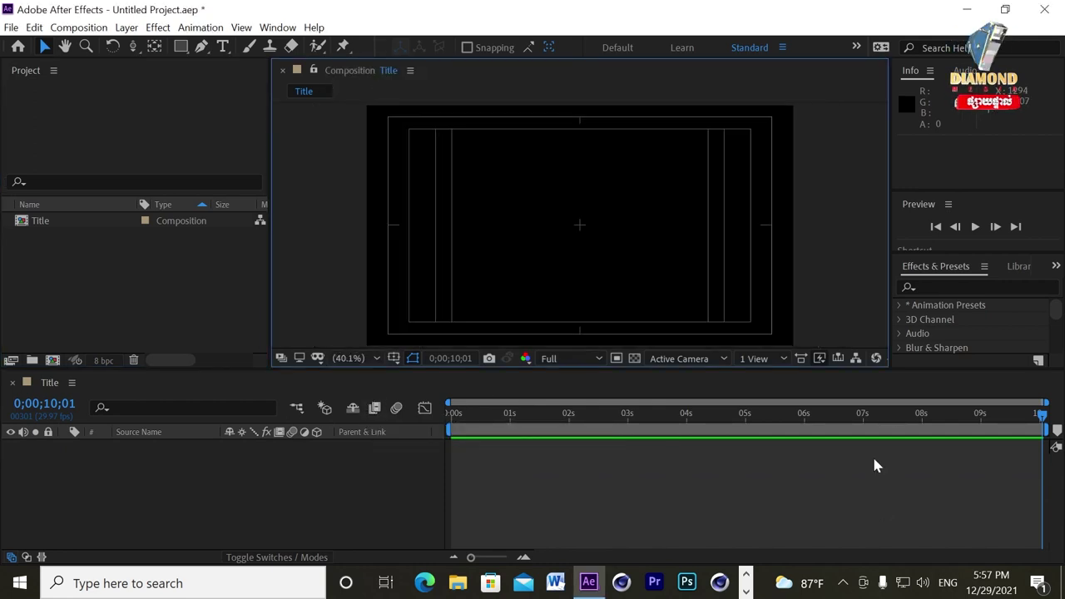
{"action": "left_click", "coordinate": [36, 28]}
{"action": "mouse_move", "coordinate": [81, 455]}
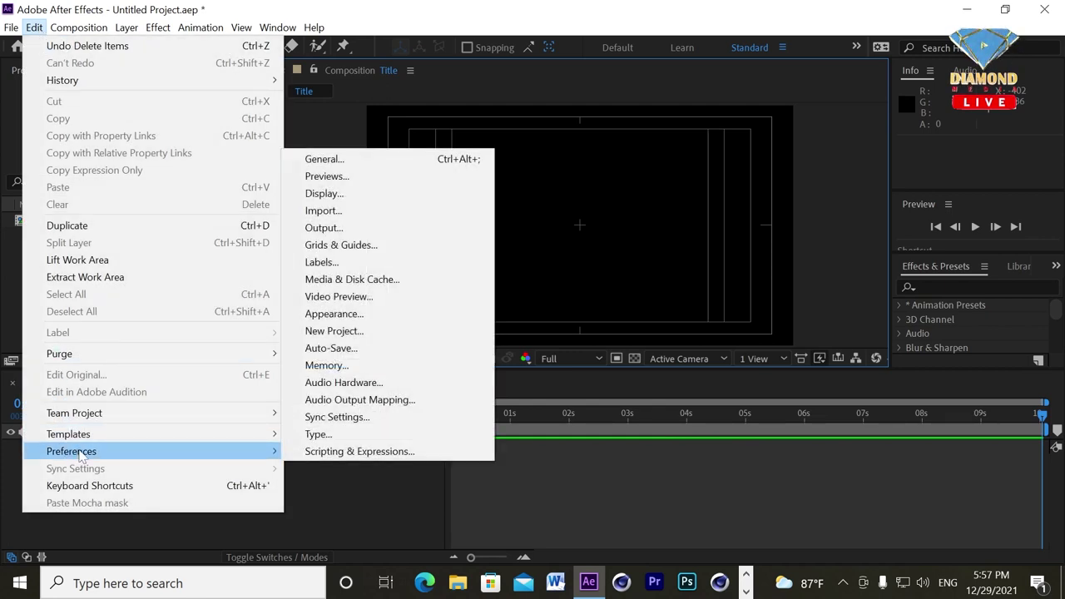
Step: Use the South Asian and Middle Eastern text engine in Type preferences and switch keyboard input to Khmer
{"action": "left_click", "coordinate": [324, 439]}
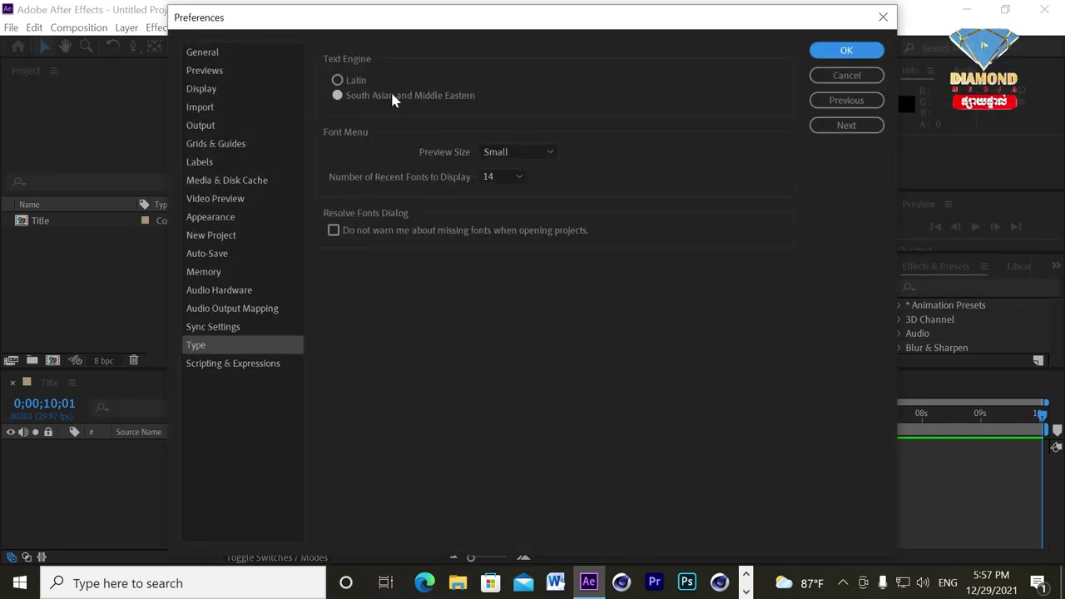
{"action": "left_click", "coordinate": [426, 95]}
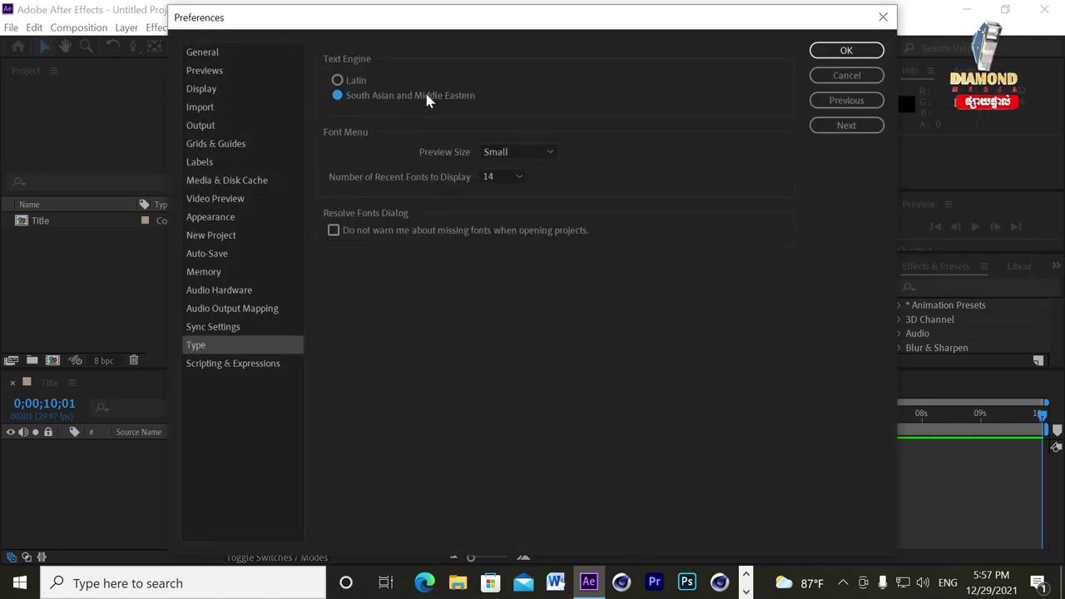
{"action": "left_click", "coordinate": [833, 53]}
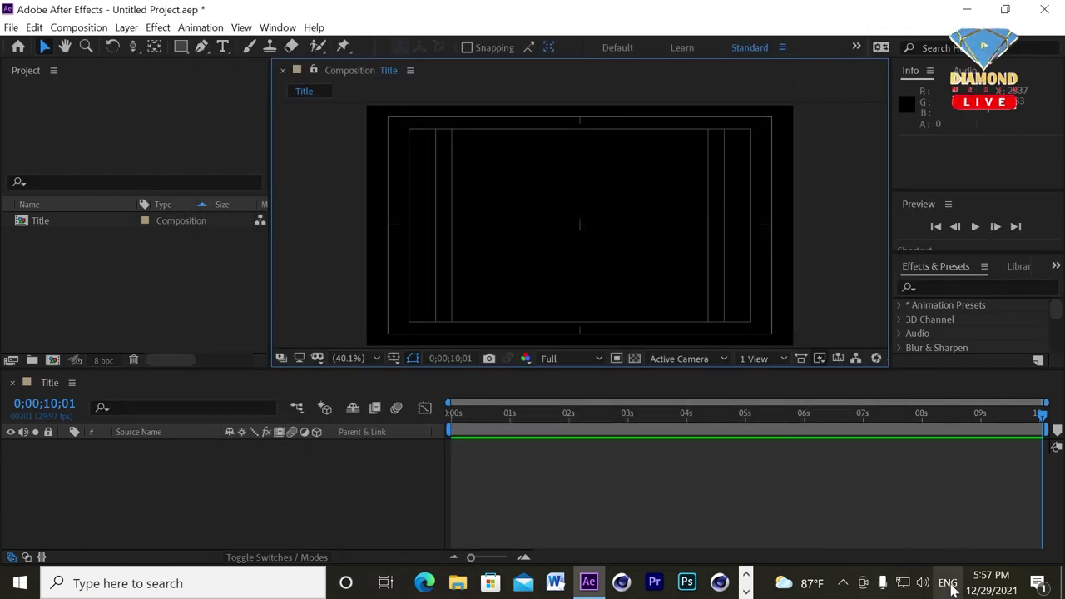
{"action": "left_click", "coordinate": [947, 583]}
{"action": "left_click", "coordinate": [907, 489]}
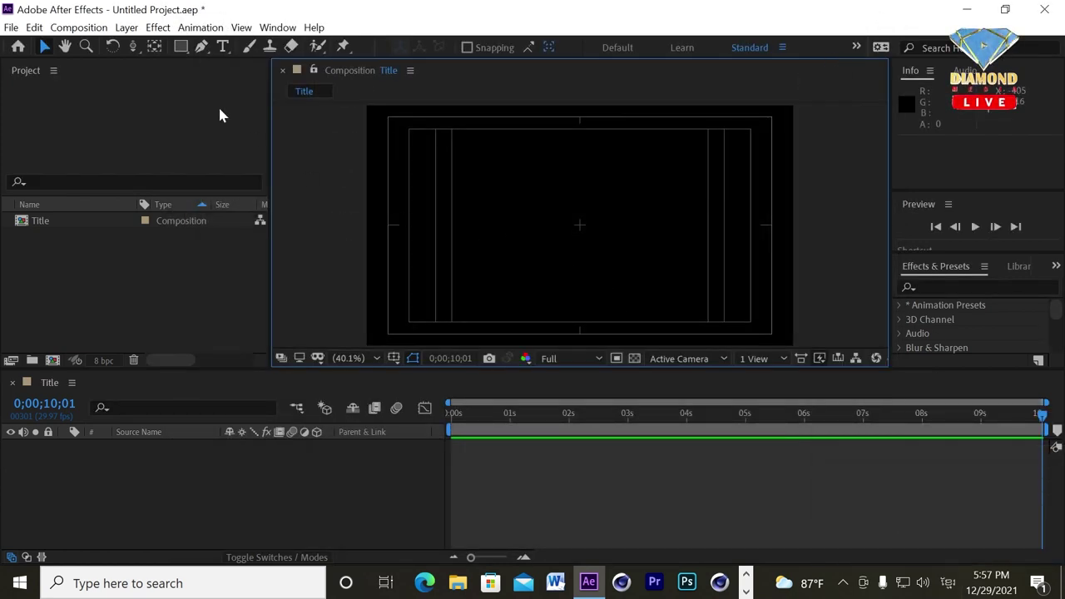
Step: Trim the Title comp to a 5-second work area and delete the stray empty text layers
{"action": "left_click", "coordinate": [223, 47]}
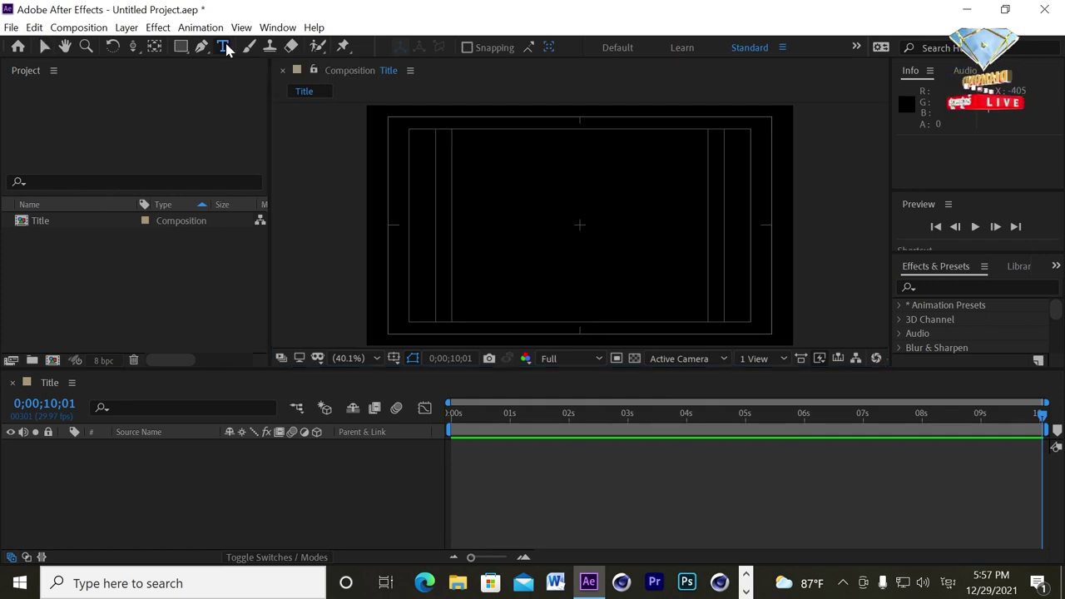
{"action": "left_click", "coordinate": [446, 241]}
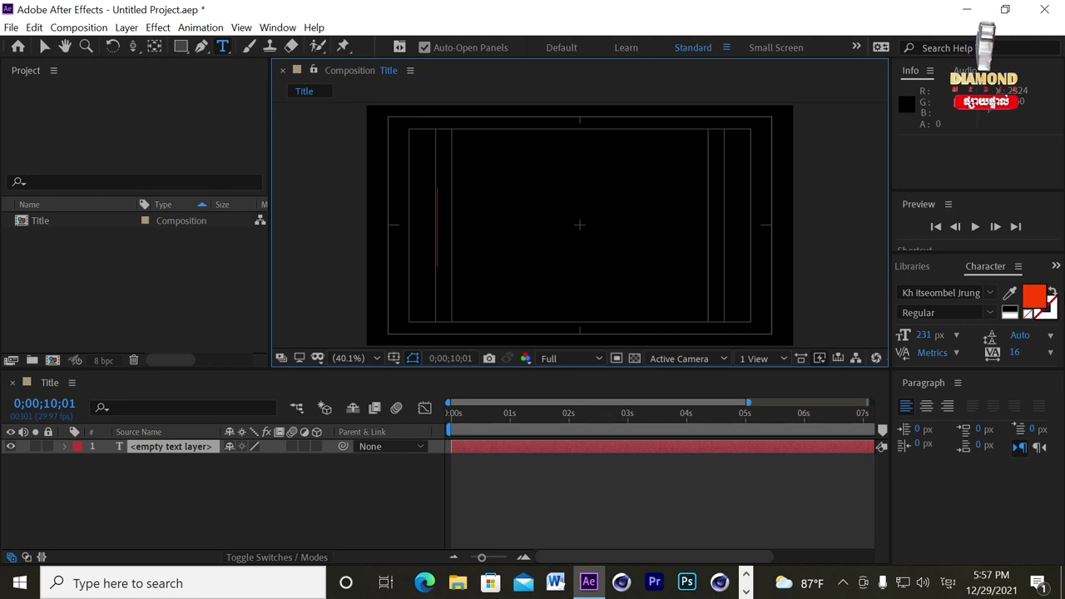
{"action": "left_click_drag", "start_coordinate": [733, 424], "coordinate": [738, 425]}
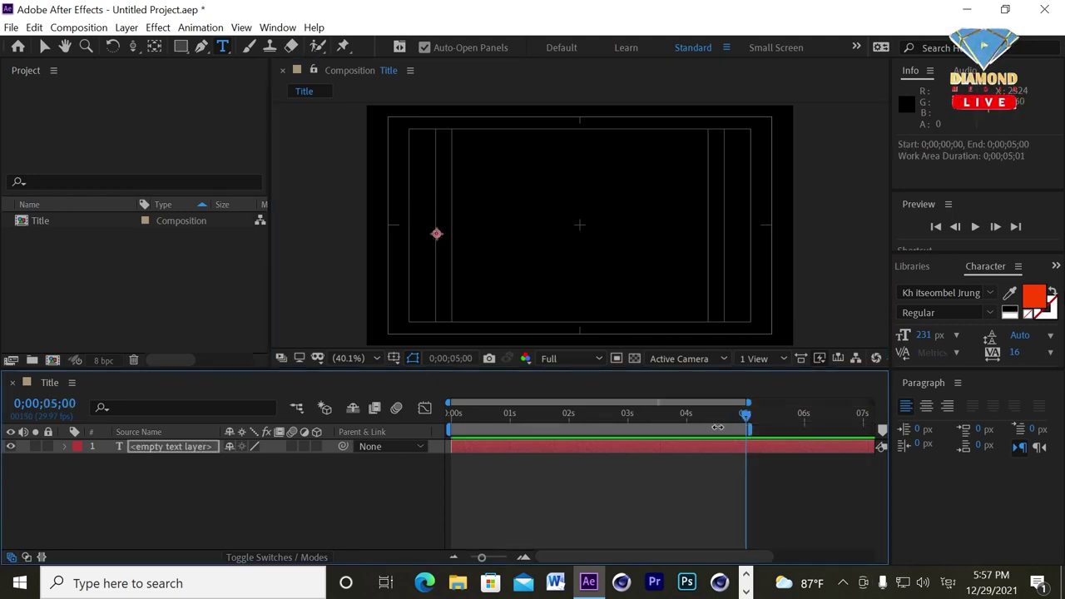
{"action": "right_click", "coordinate": [715, 426]}
{"action": "left_click", "coordinate": [749, 472]}
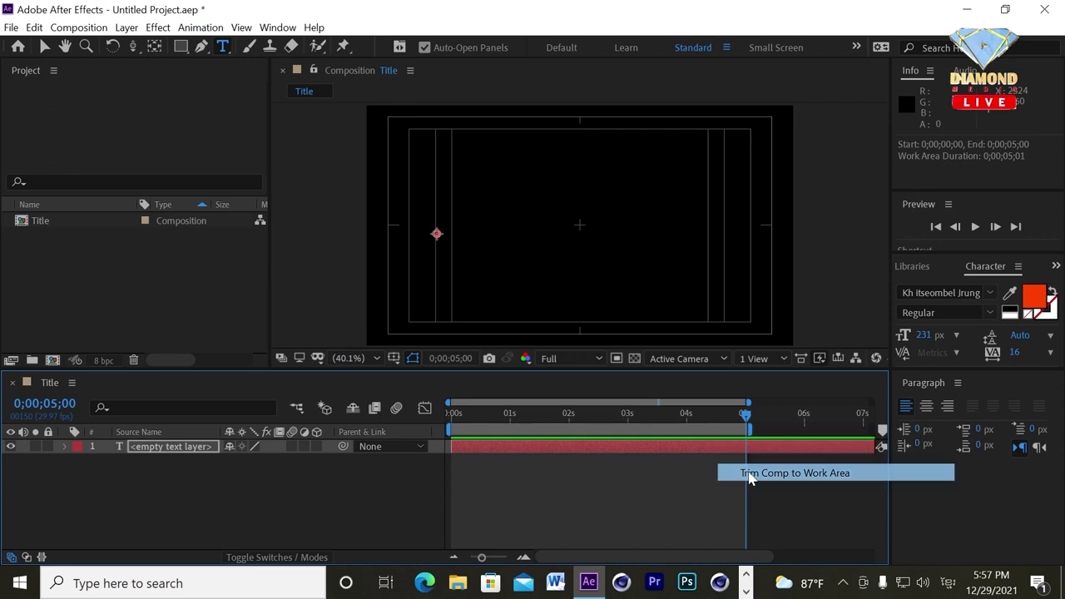
{"action": "left_click", "coordinate": [445, 225]}
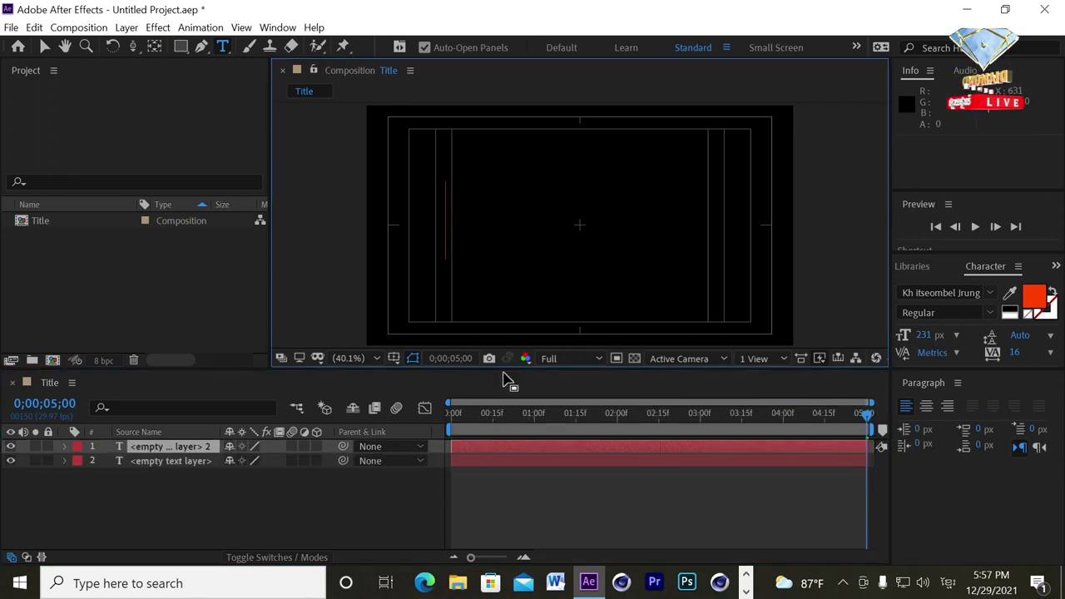
{"action": "left_click", "coordinate": [465, 459]}
{"action": "key", "text": "Delete"}
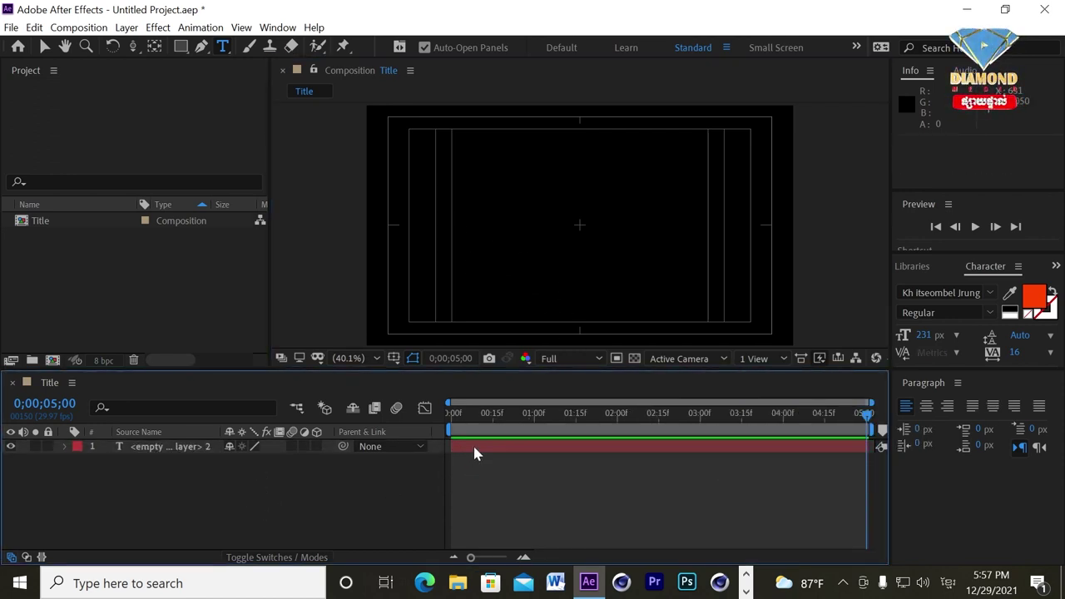
{"action": "left_click", "coordinate": [473, 446]}
{"action": "key", "text": "Delete"}
Step: Type the Khmer title សូមស្វាគមន៍ and set it in the Kh Kangrey font
{"action": "left_click", "coordinate": [445, 239]}
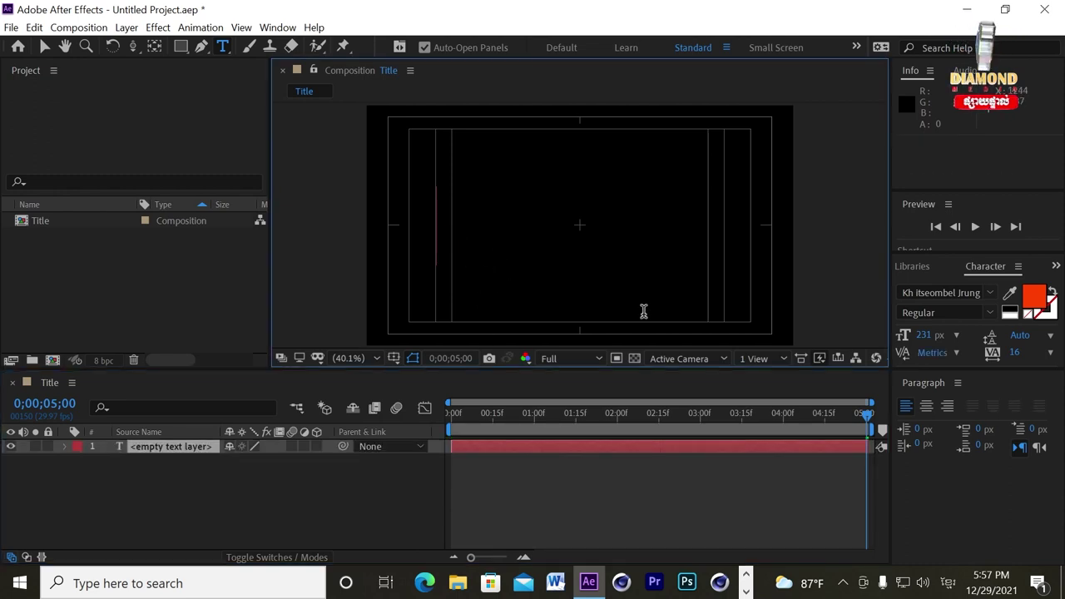
{"action": "type", "text": "សូមស្វាគមន"}
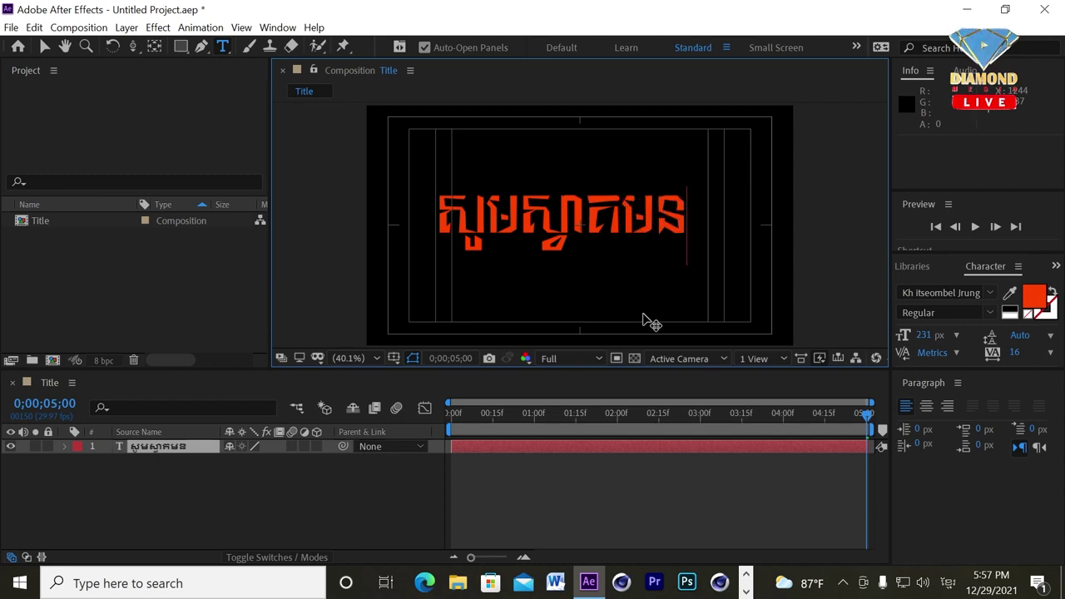
{"action": "type", "text": "៍"}
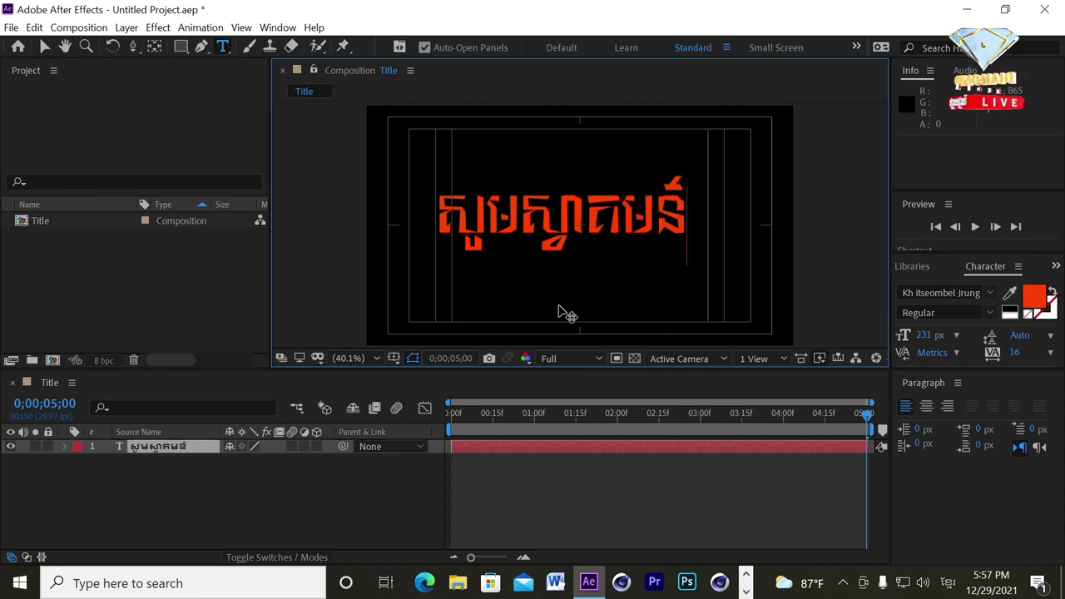
{"action": "key", "text": "ctrl+a"}
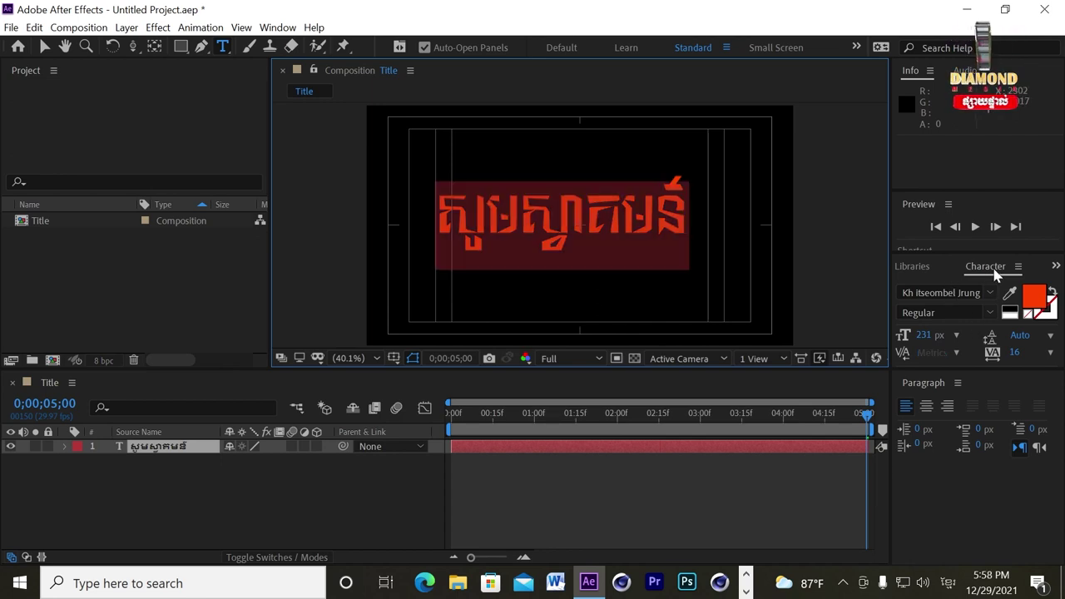
{"action": "left_click", "coordinate": [938, 292]}
{"action": "key", "text": "Down"}
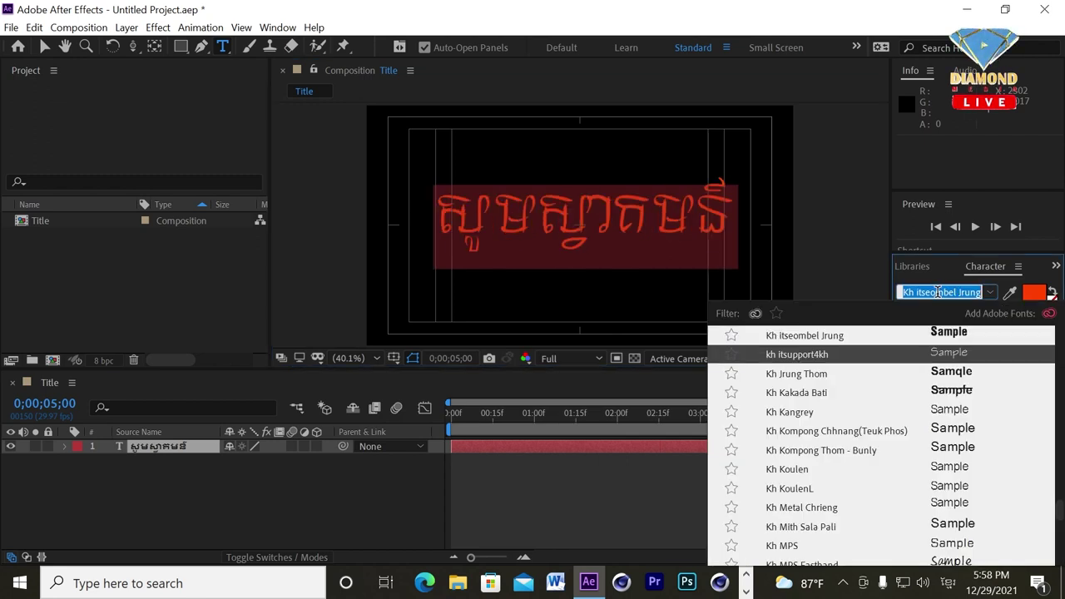
{"action": "key", "text": "Down"}
{"action": "key", "text": "Down"}
{"action": "key", "text": "Down"}
{"action": "key", "text": "Down"}
{"action": "key", "text": "Up"}
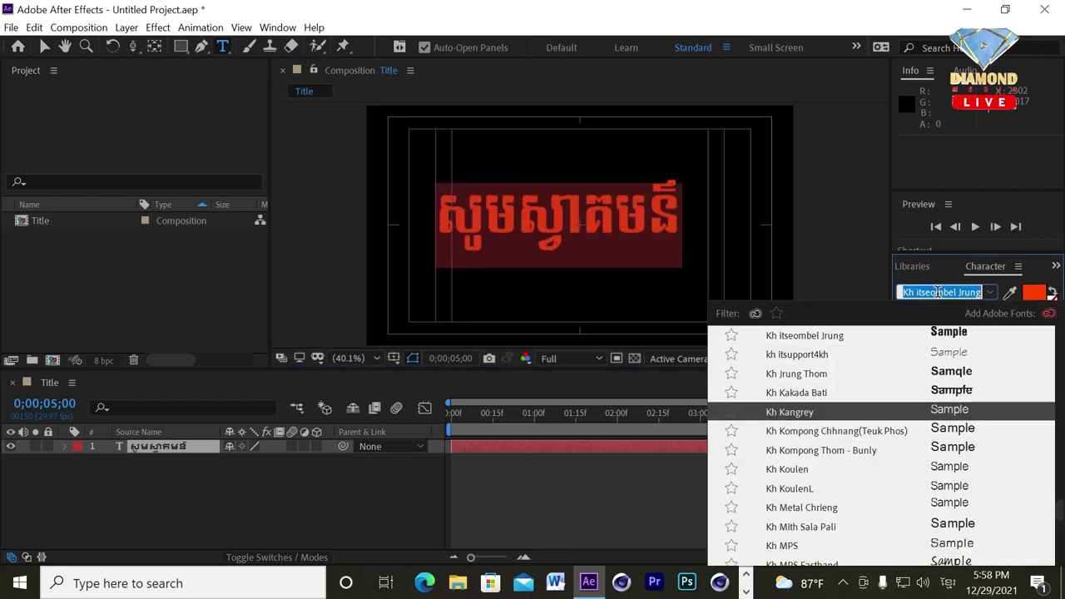
{"action": "key", "text": "Return"}
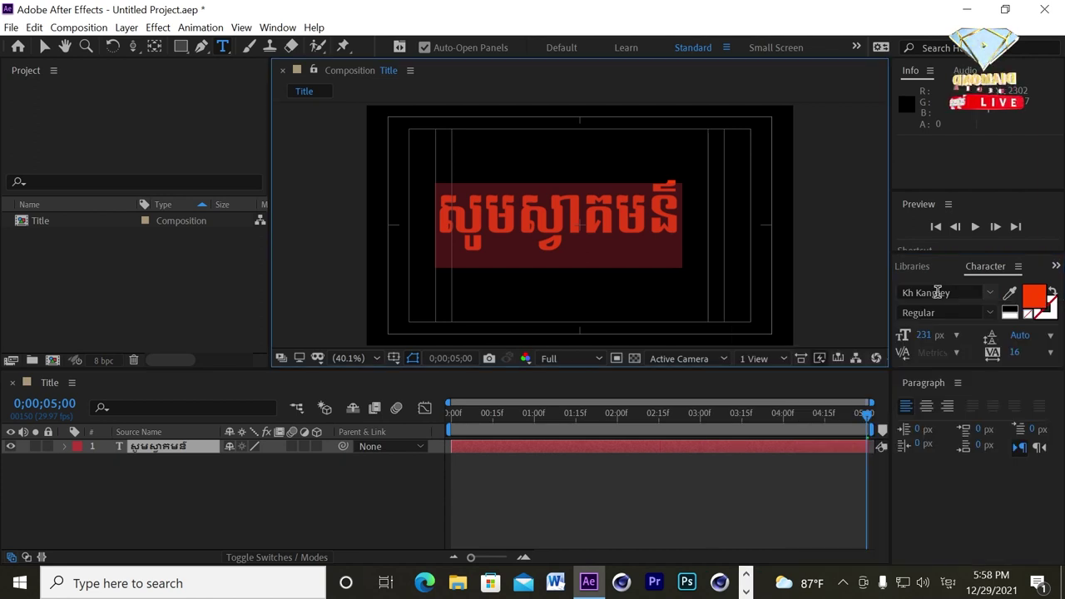
Step: Move the Khmer title slightly right and down and colour its fill pink
{"action": "left_click", "coordinate": [44, 46]}
{"action": "mouse_move", "coordinate": [496, 233]}
{"action": "left_mouse_down"}
{"action": "mouse_move", "coordinate": [560, 271]}
{"action": "mouse_move", "coordinate": [530, 227]}
{"action": "left_mouse_up"}
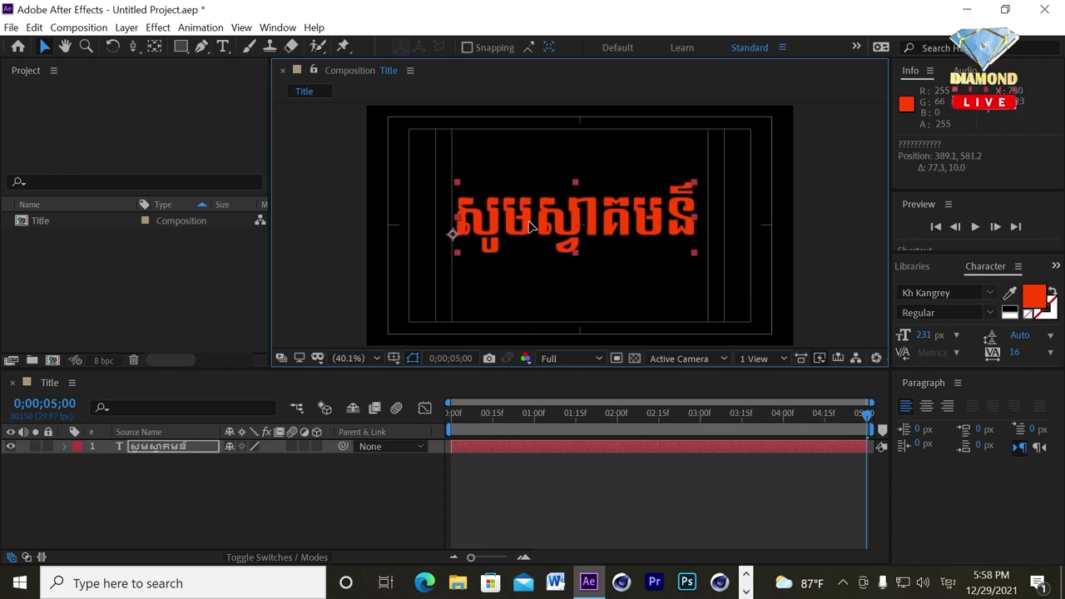
{"action": "left_click", "coordinate": [1042, 300]}
{"action": "left_click", "coordinate": [291, 164]}
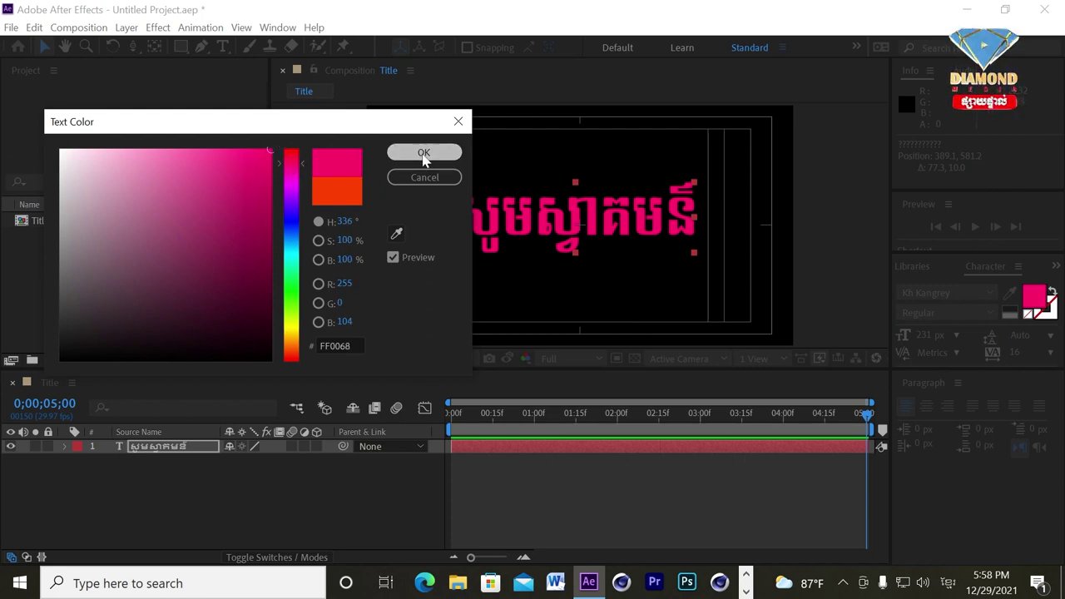
{"action": "left_click", "coordinate": [424, 155]}
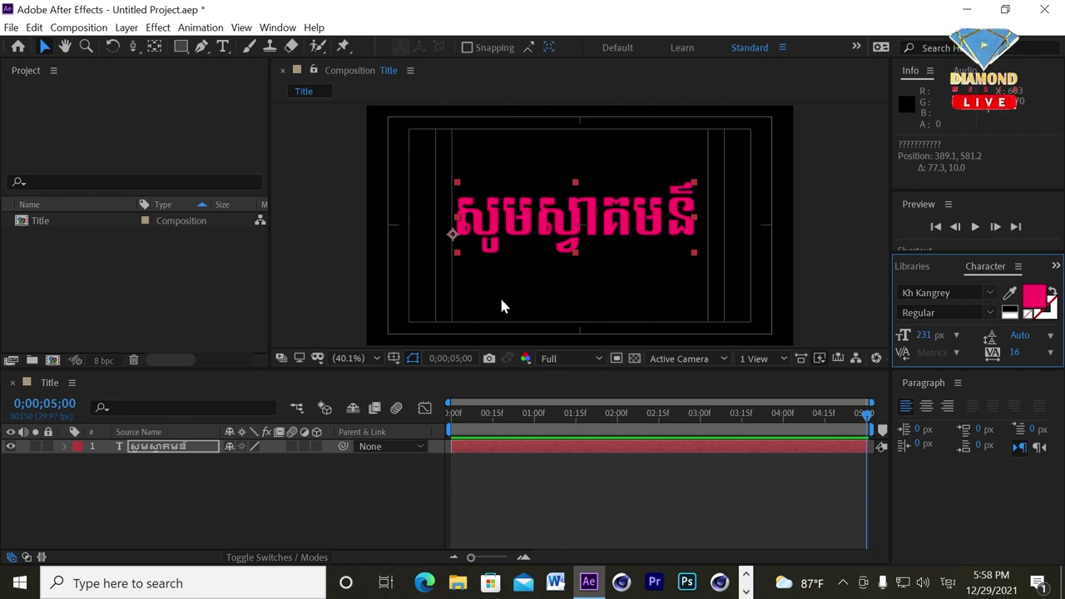
Step: Set the title's stroke colour to pale cream FFFCCE
{"action": "left_click", "coordinate": [1055, 316]}
{"action": "left_click", "coordinate": [1054, 315]}
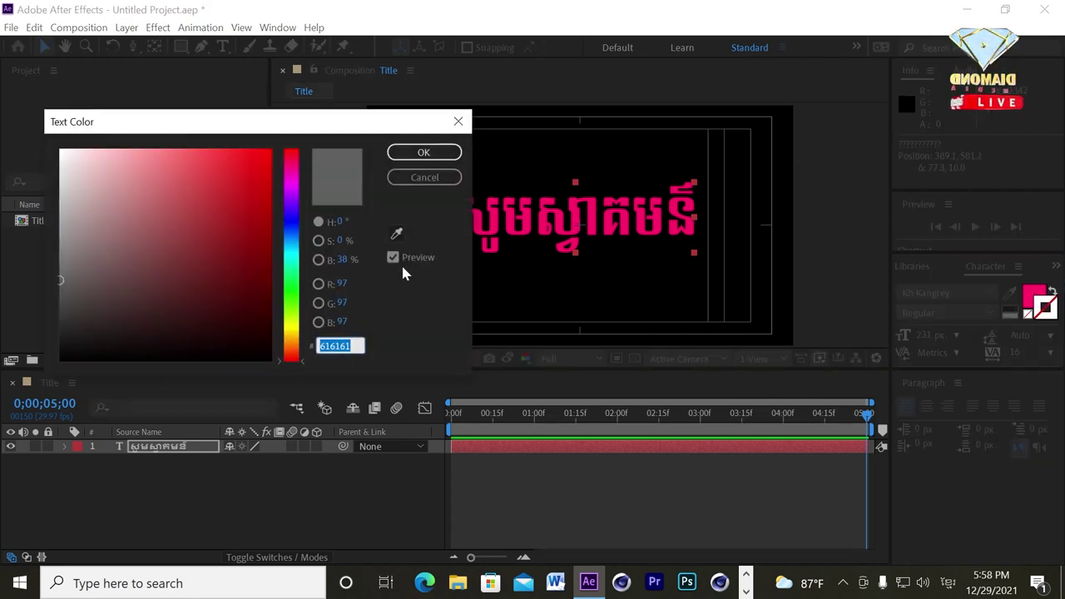
{"action": "left_click_drag", "start_coordinate": [128, 180], "coordinate": [48, 133]}
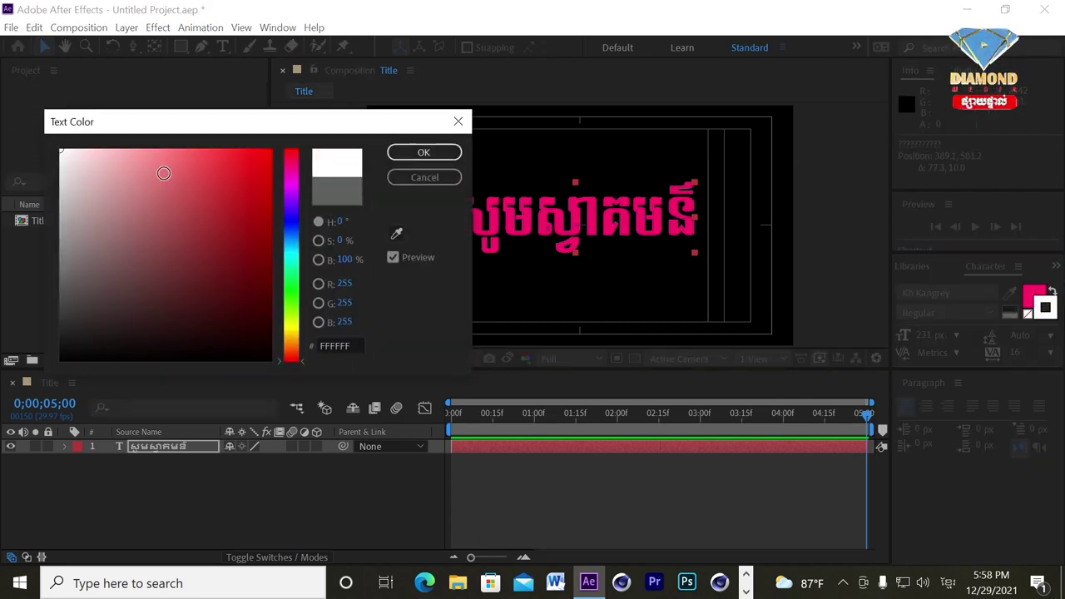
{"action": "left_click", "coordinate": [291, 327]}
{"action": "left_click_drag", "start_coordinate": [100, 154], "coordinate": [100, 134]}
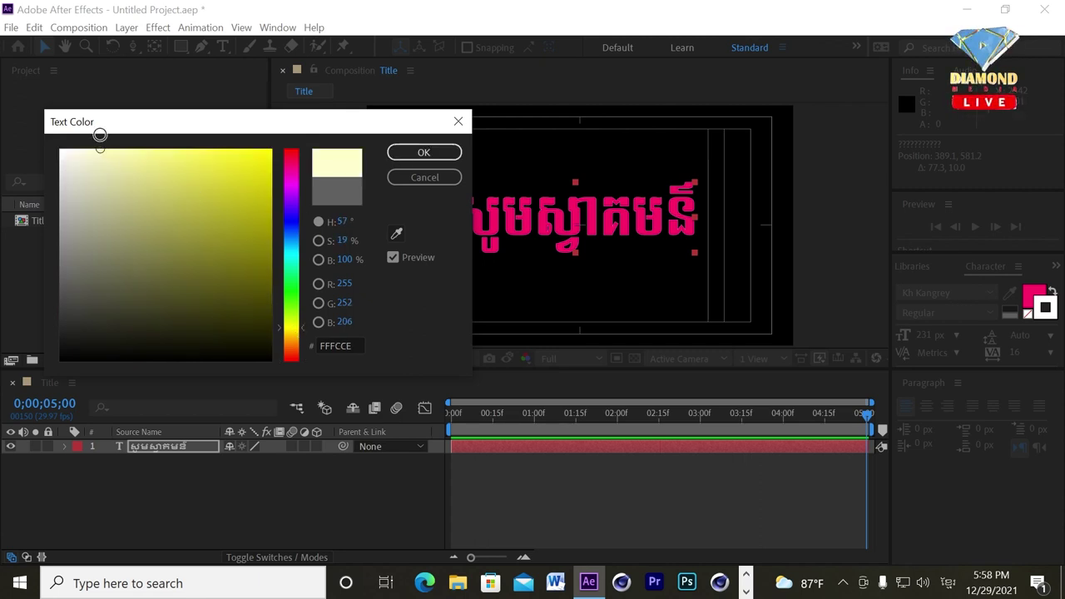
{"action": "left_click", "coordinate": [424, 152]}
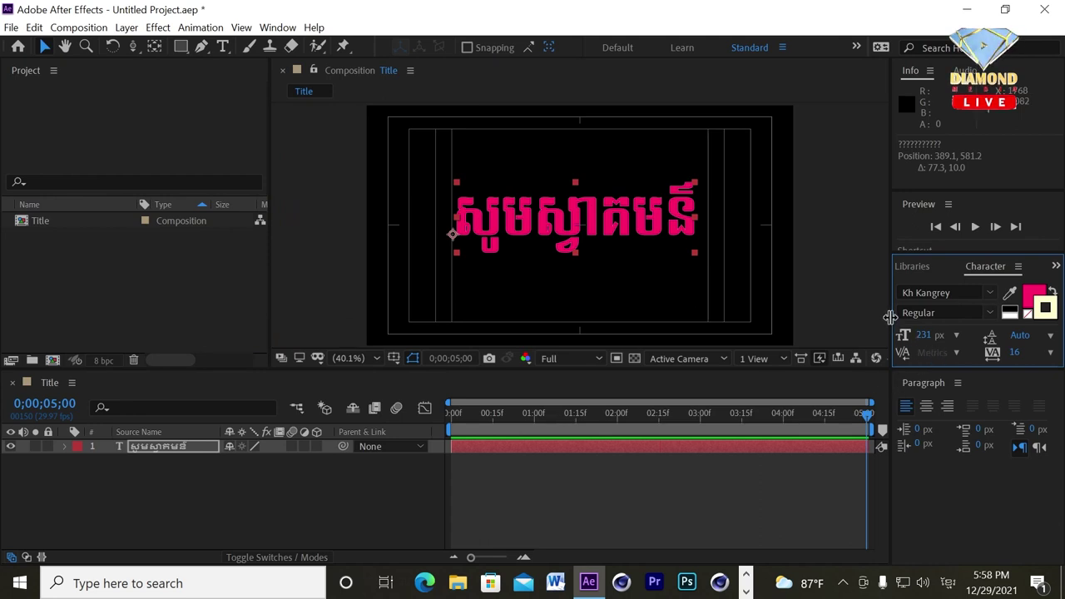
Step: Thicken the title's cream stroke and switch the stroke order to Fill Over Stroke
{"action": "left_click_drag", "start_coordinate": [887, 318], "coordinate": [849, 317]}
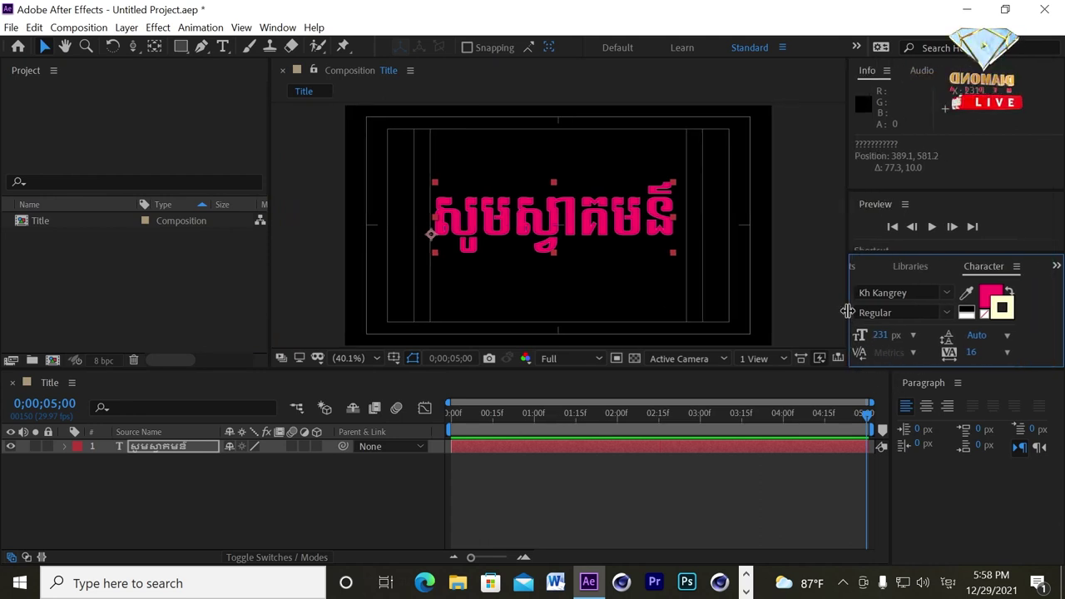
{"action": "left_click_drag", "start_coordinate": [931, 369], "coordinate": [929, 414]}
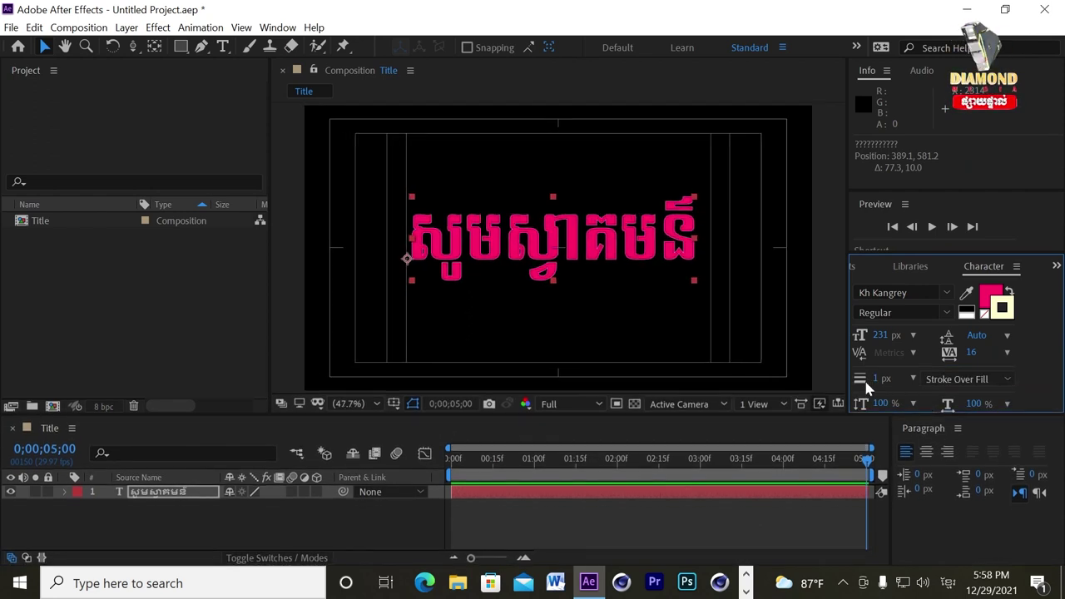
{"action": "mouse_move", "coordinate": [879, 379]}
{"action": "left_mouse_down"}
{"action": "mouse_move", "coordinate": [889, 379]}
{"action": "mouse_move", "coordinate": [863, 374]}
{"action": "left_mouse_up"}
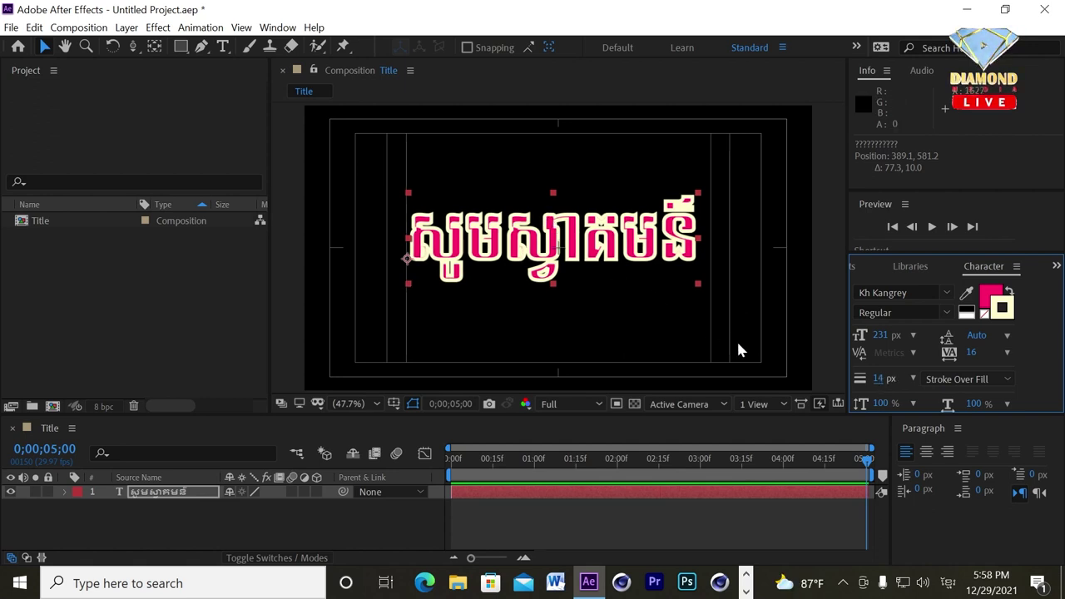
{"action": "left_click", "coordinate": [945, 382]}
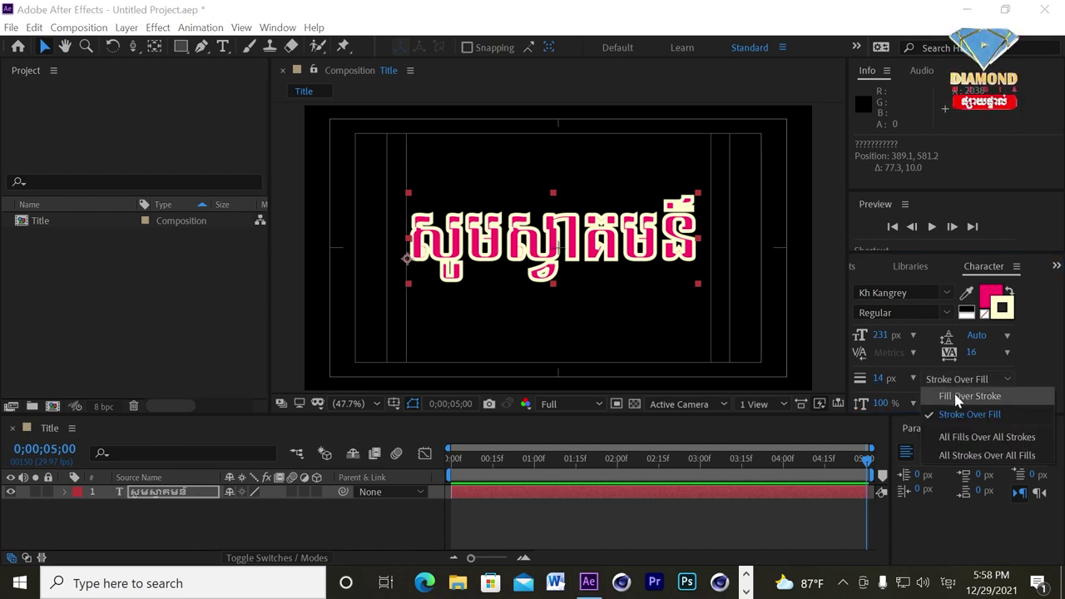
{"action": "left_click", "coordinate": [957, 398]}
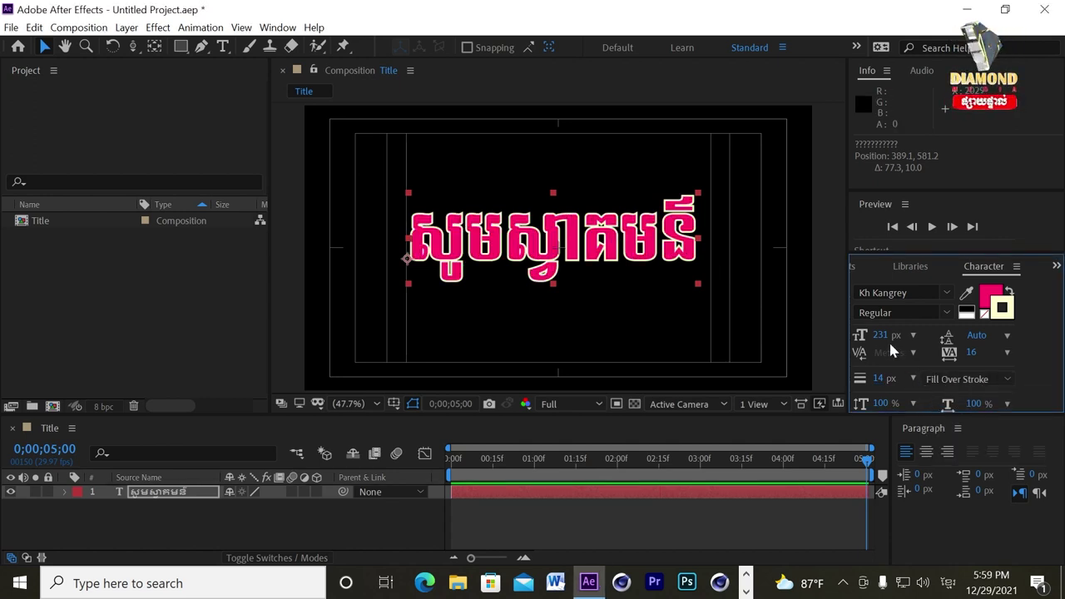
{"action": "left_click_drag", "start_coordinate": [885, 380], "coordinate": [890, 379]}
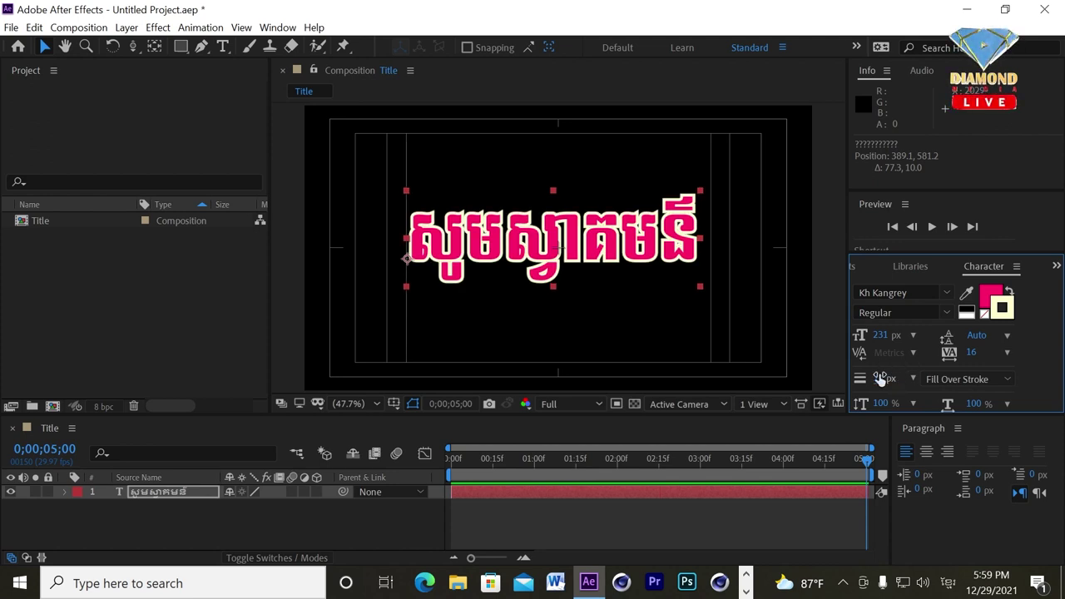
Step: Nudge the title slightly right and down and move the playhead back toward the start
{"action": "left_click_drag", "start_coordinate": [675, 416], "coordinate": [668, 372]}
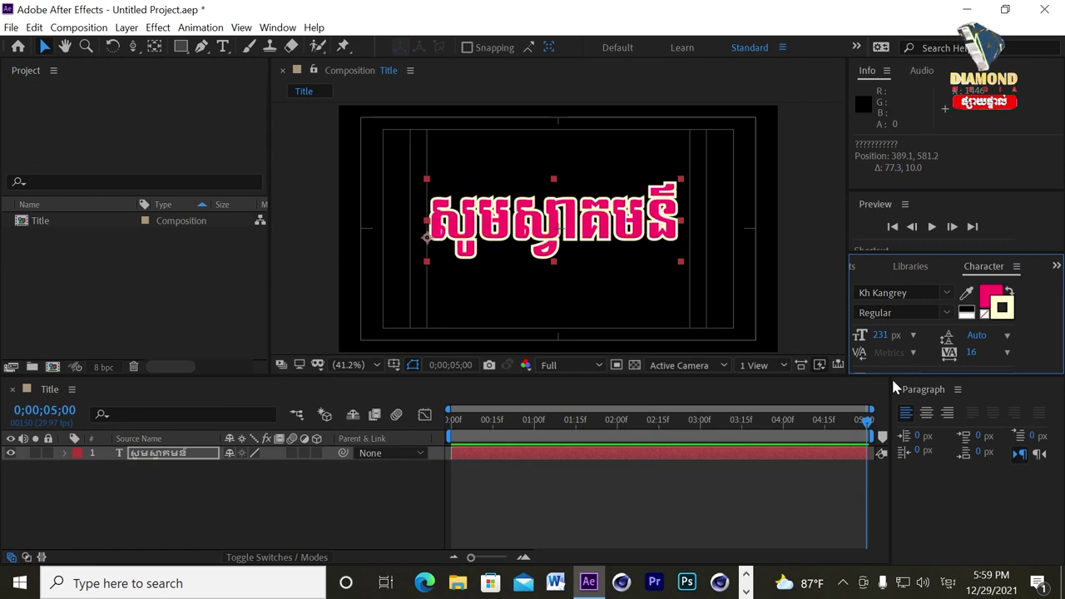
{"action": "left_click", "coordinate": [630, 223]}
{"action": "left_click_drag", "start_coordinate": [630, 223], "coordinate": [639, 230]}
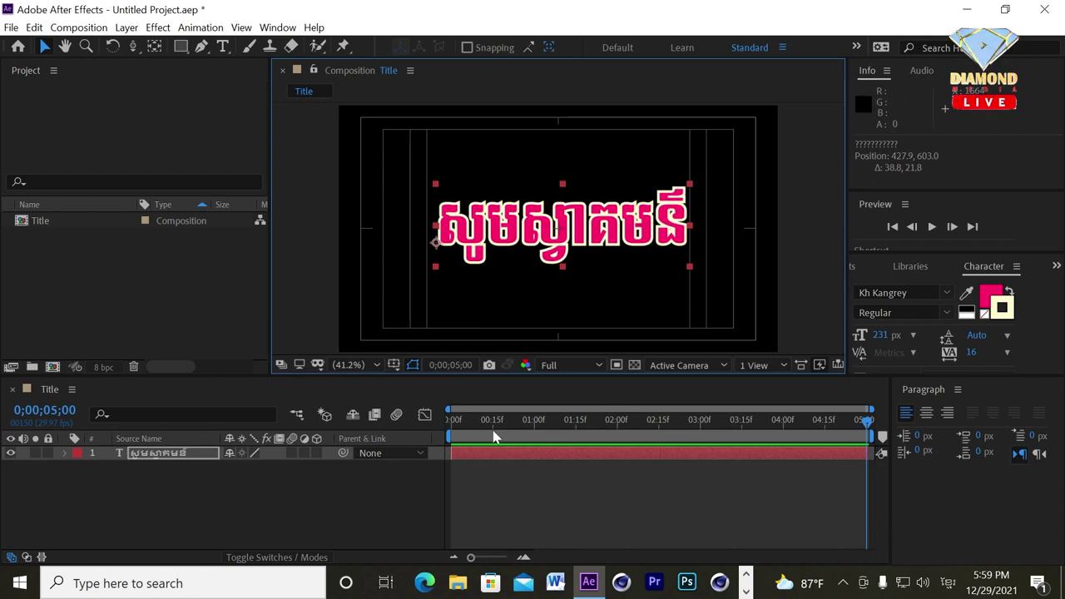
{"action": "mouse_move", "coordinate": [489, 420]}
{"action": "left_mouse_down"}
{"action": "mouse_move", "coordinate": [513, 440]}
{"action": "mouse_move", "coordinate": [435, 431]}
{"action": "left_mouse_up"}
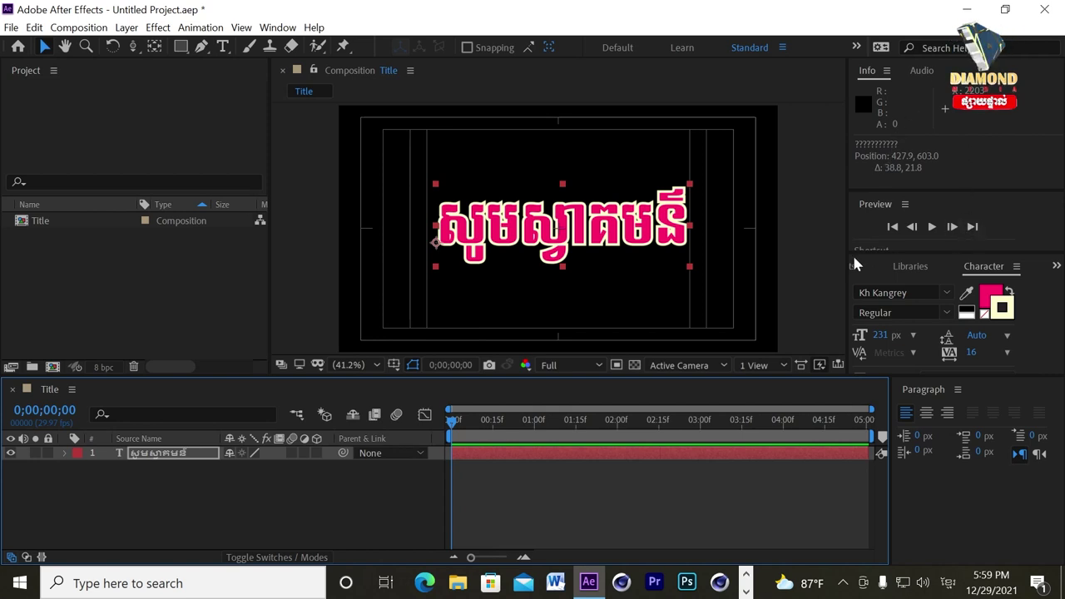
{"action": "left_click_drag", "start_coordinate": [848, 257], "coordinate": [798, 257]}
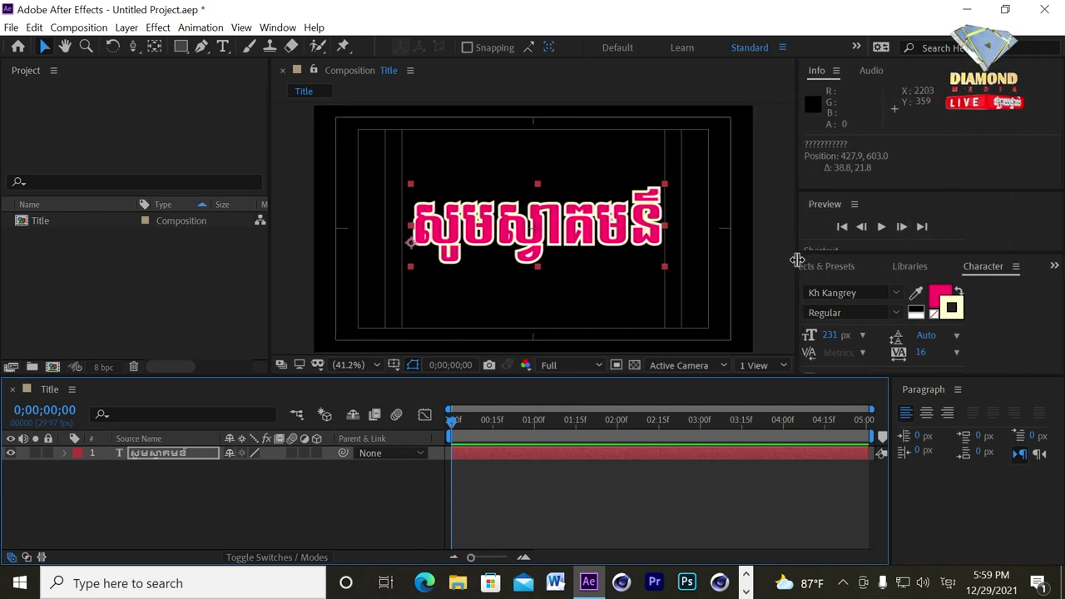
Step: Choose Browse Presets from the Effects & Presets panel menu to launch Adobe Bridge
{"action": "left_click", "coordinate": [842, 270]}
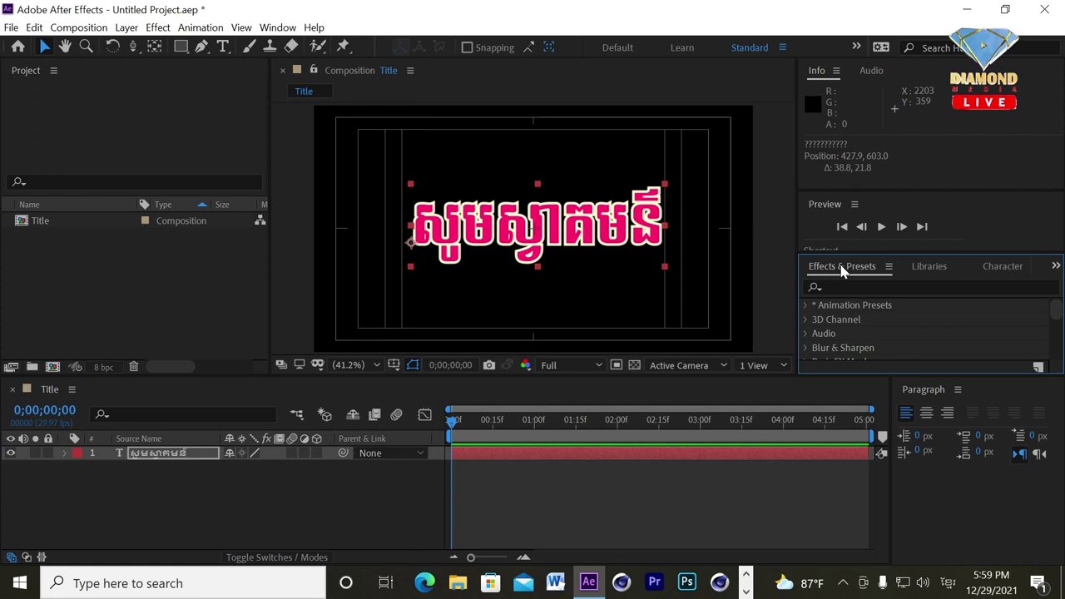
{"action": "right_click", "coordinate": [842, 268]}
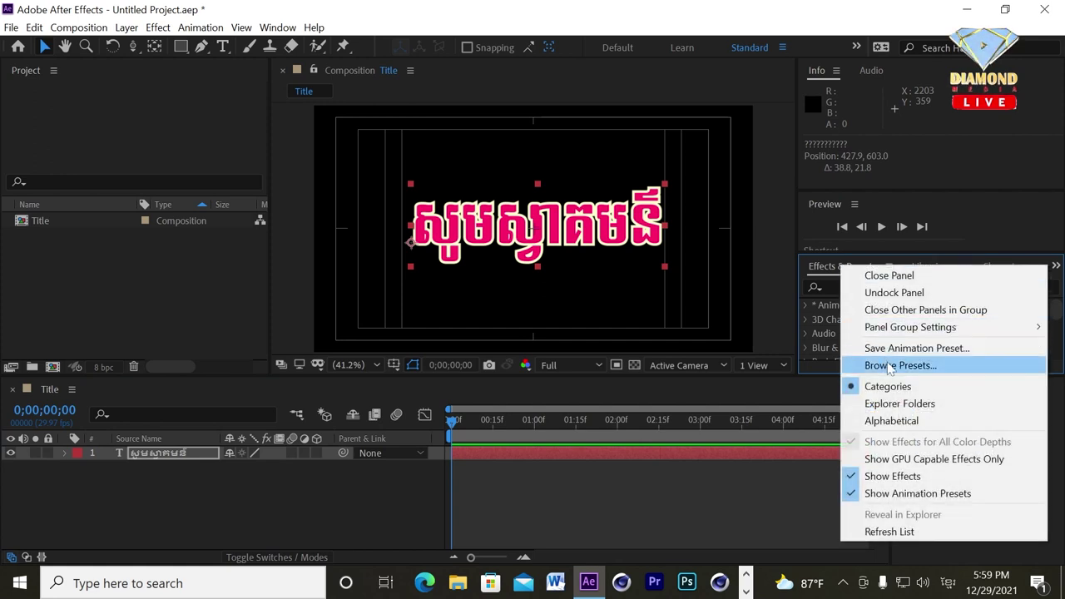
{"action": "left_click", "coordinate": [888, 366]}
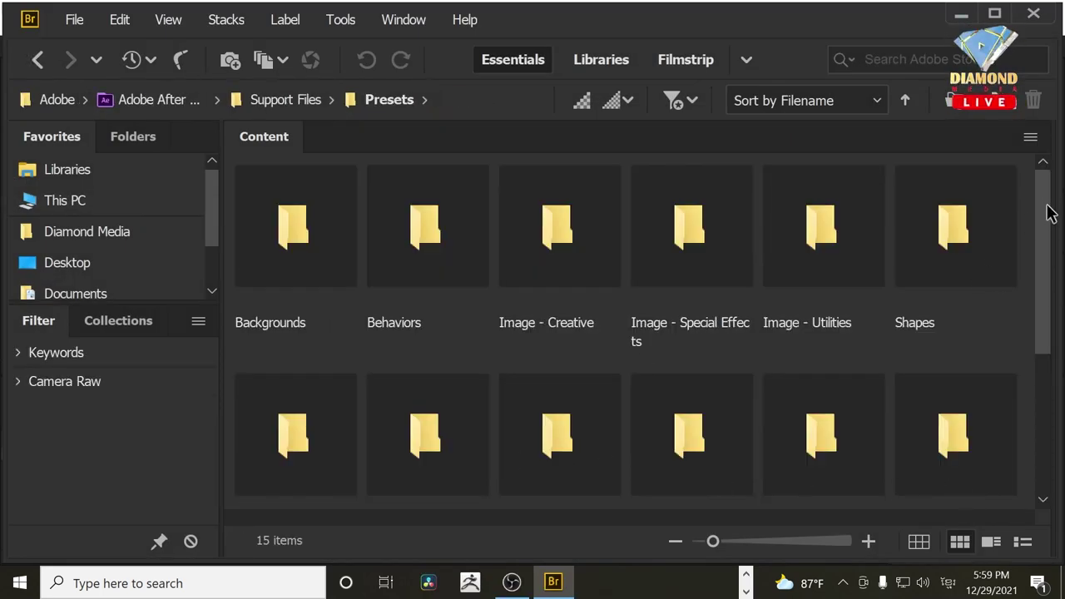
Step: In Bridge, look through the Text presets' 3D Text and Animate In folders
{"action": "left_click_drag", "start_coordinate": [1049, 209], "coordinate": [1046, 328]}
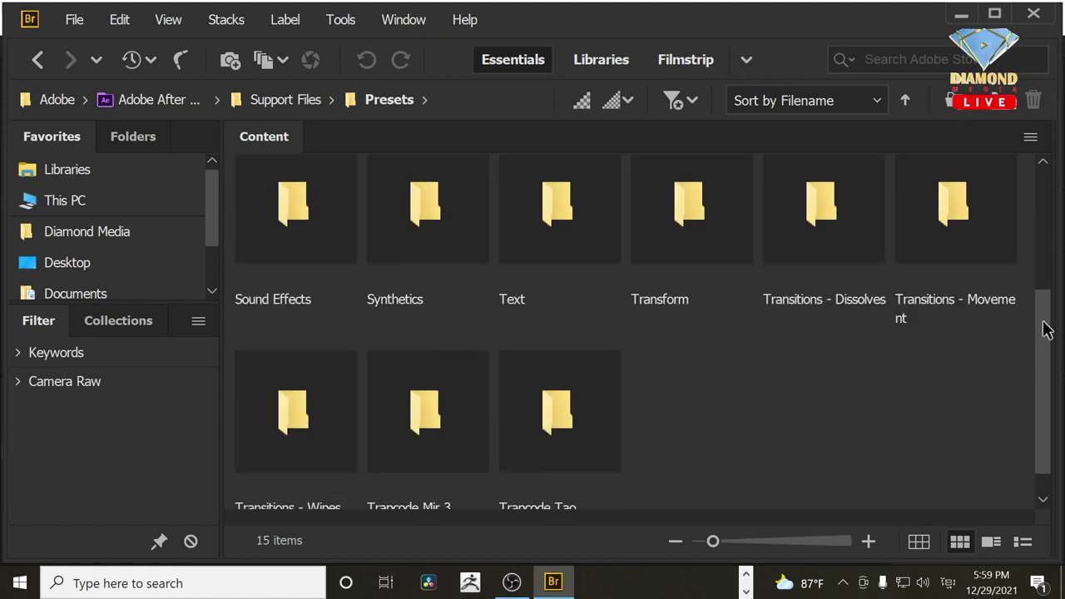
{"action": "left_click", "coordinate": [546, 265]}
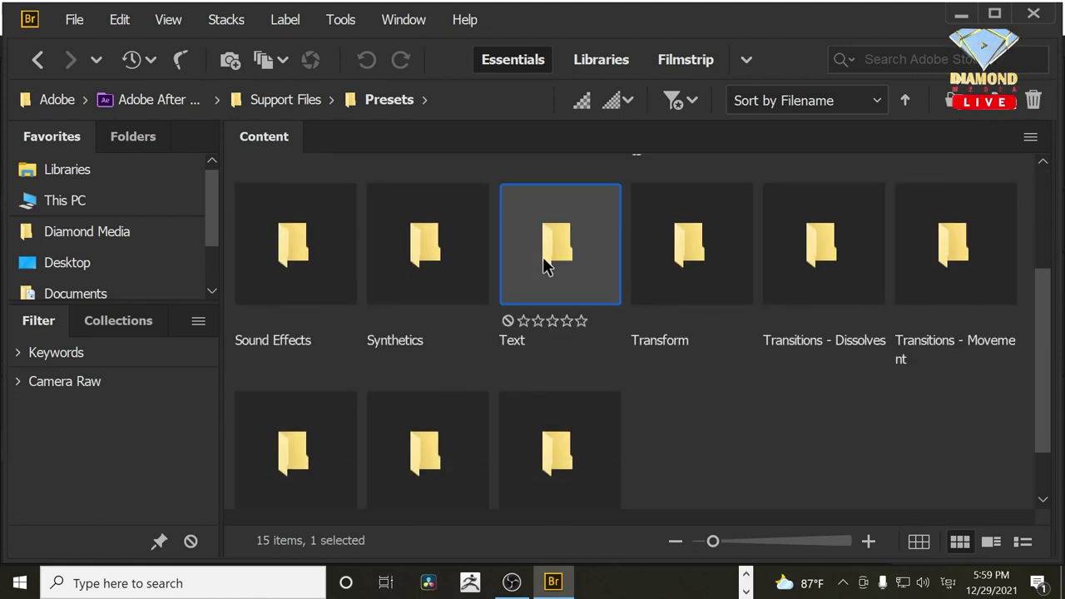
{"action": "double_click", "coordinate": [543, 264]}
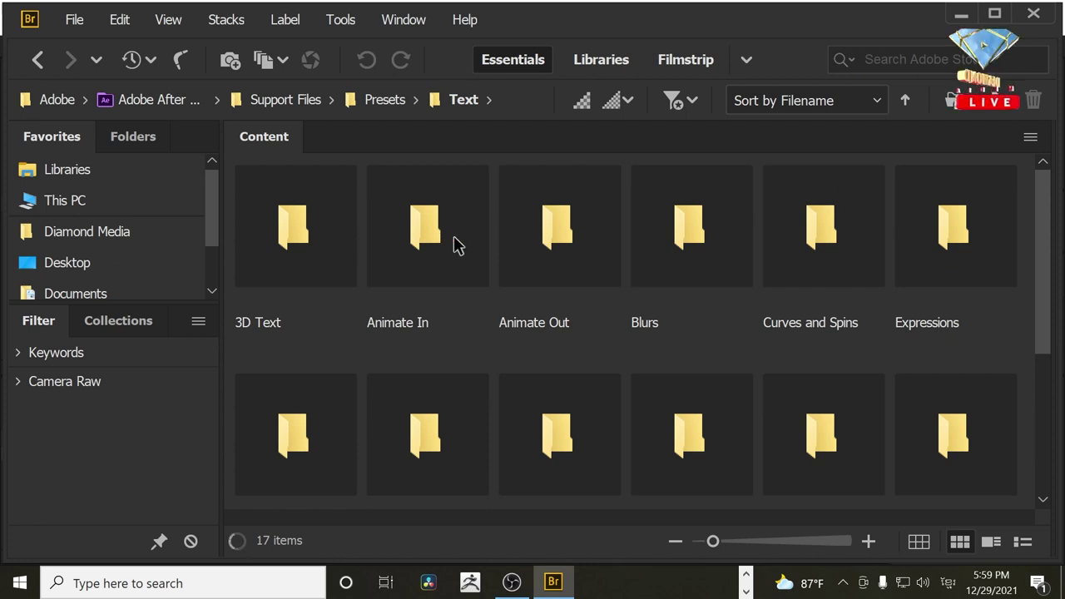
{"action": "double_click", "coordinate": [291, 255]}
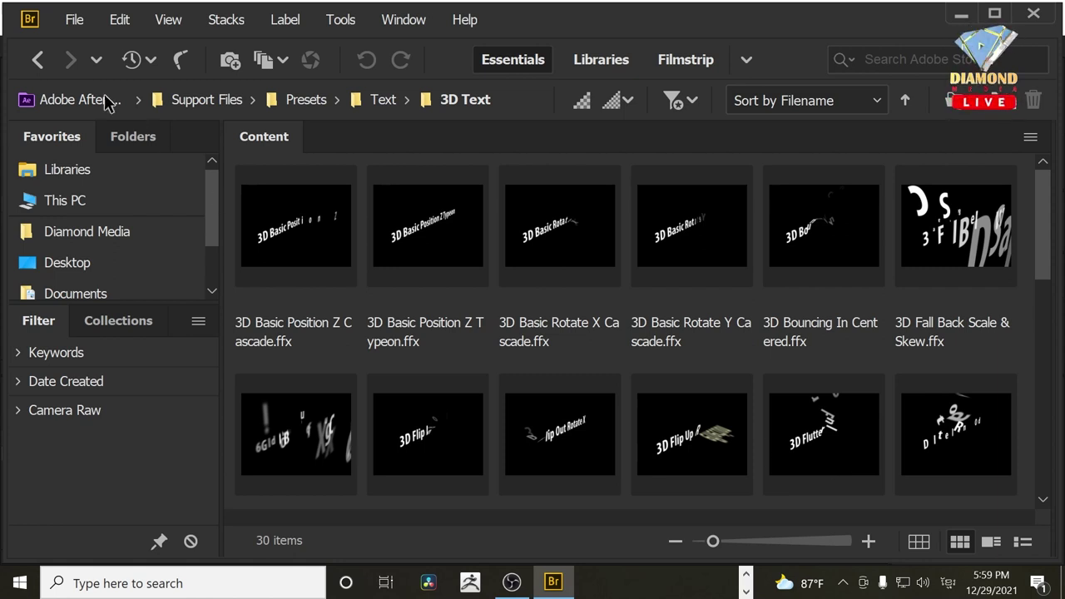
{"action": "left_click", "coordinate": [37, 60]}
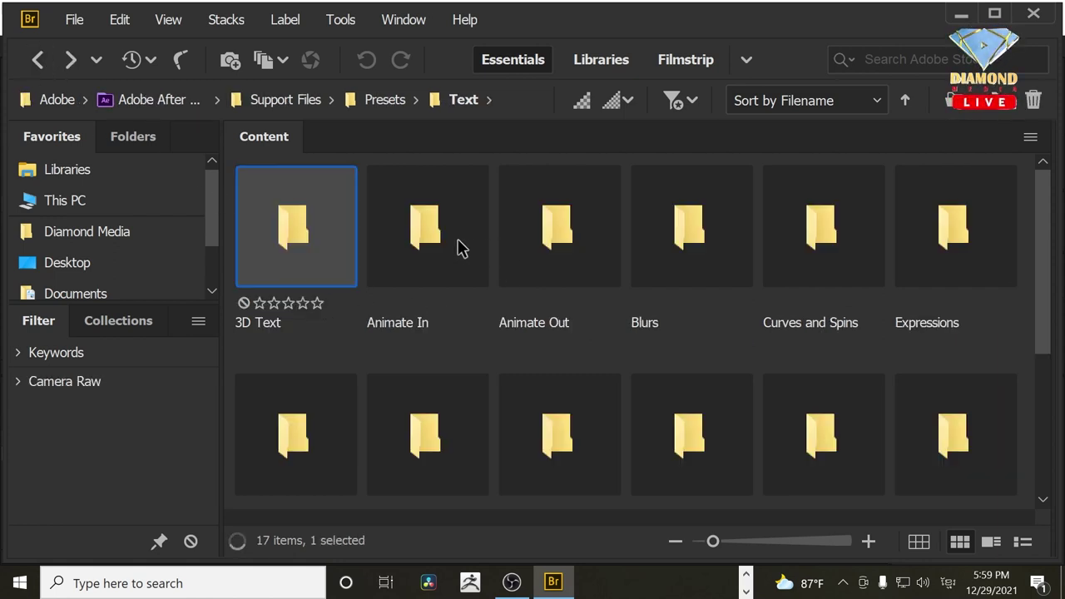
{"action": "double_click", "coordinate": [459, 247]}
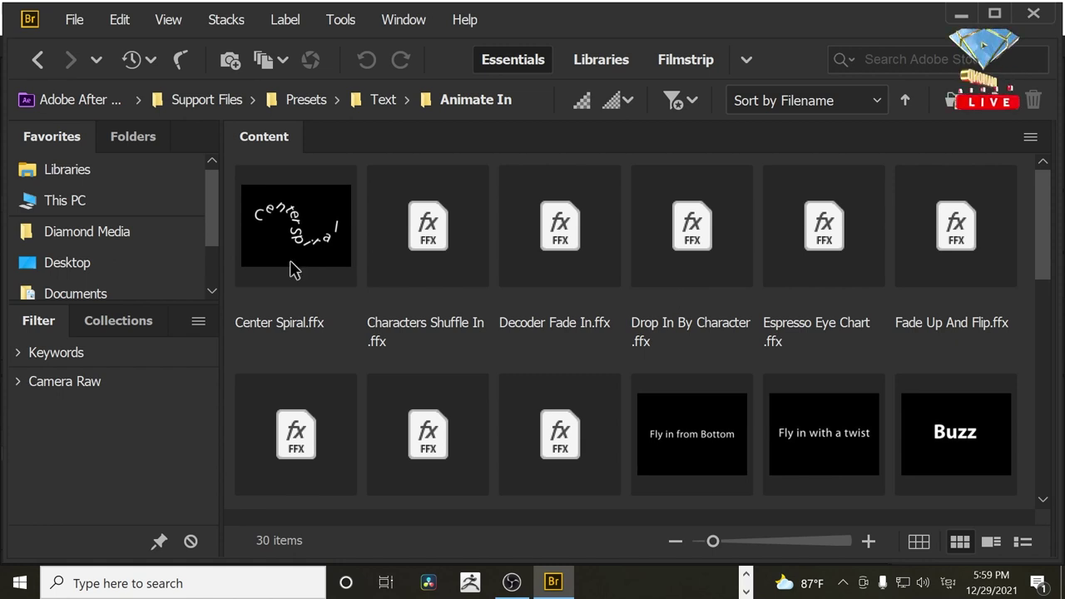
{"action": "left_click", "coordinate": [38, 60]}
Step: Select 3D Fly Down Behind Camera.ffx in 3D Text and return to After Effects
{"action": "double_click", "coordinate": [294, 231]}
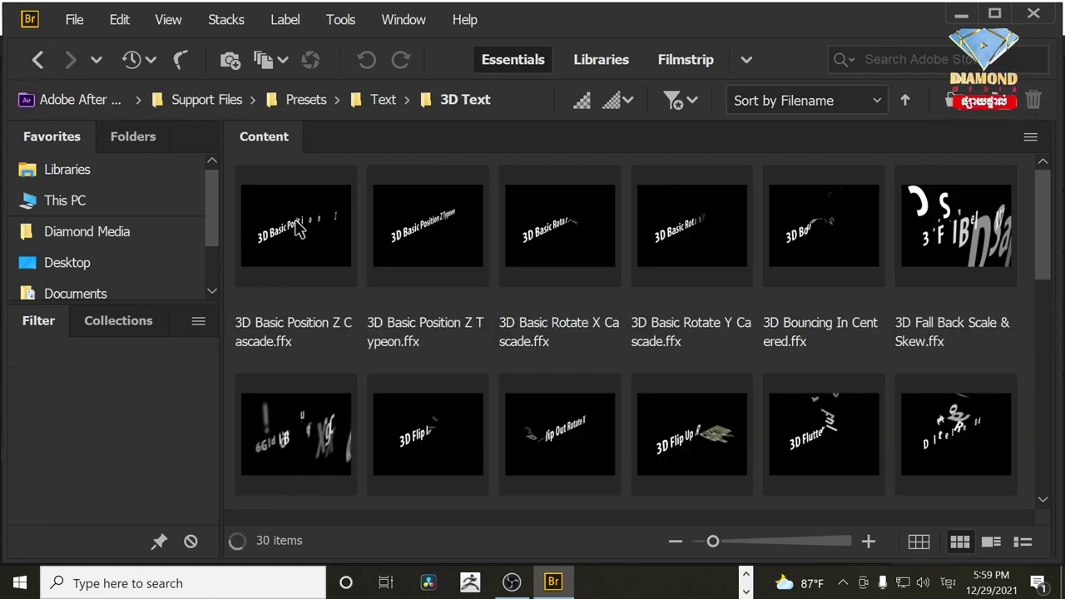
{"action": "scroll", "coordinate": [595, 301], "scroll_direction": "down", "scroll_amount": 2}
{"action": "scroll", "coordinate": [594, 301], "scroll_direction": "down", "scroll_amount": 2}
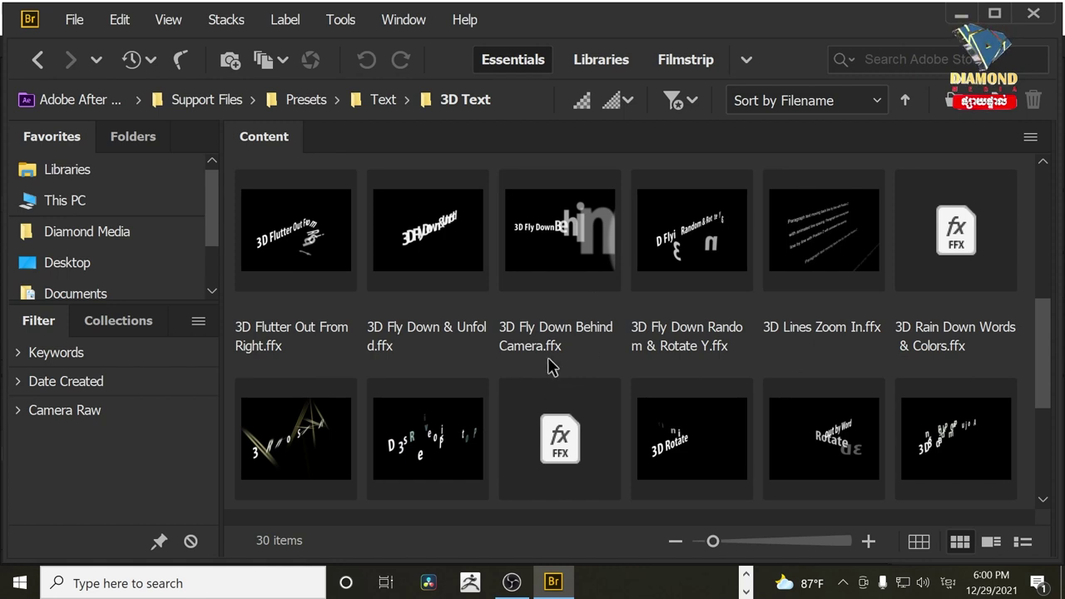
{"action": "left_click", "coordinate": [571, 247]}
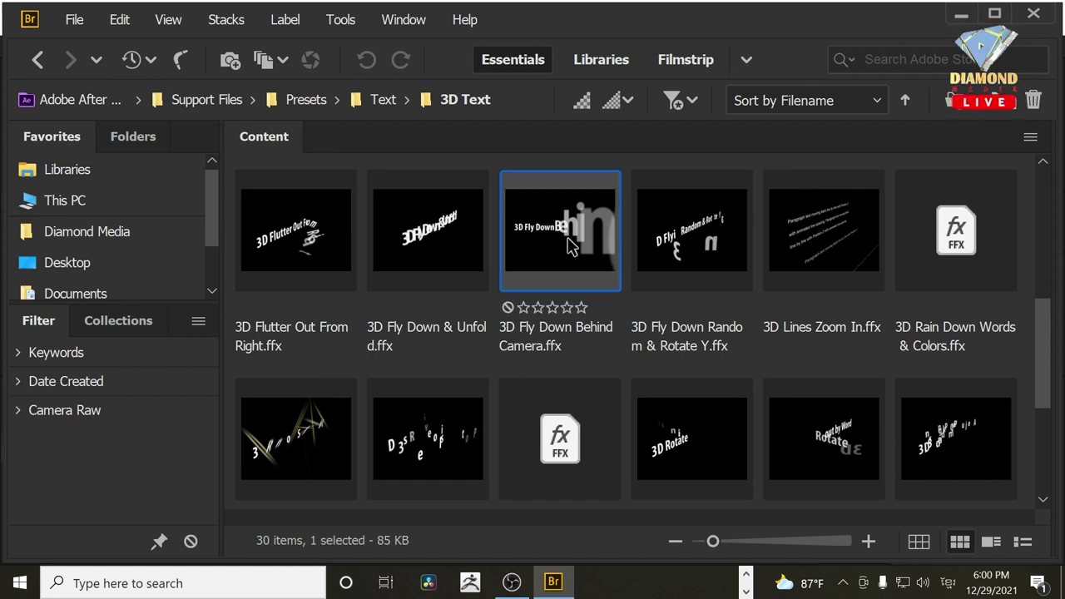
{"action": "left_click", "coordinate": [746, 574]}
{"action": "left_click", "coordinate": [593, 591]}
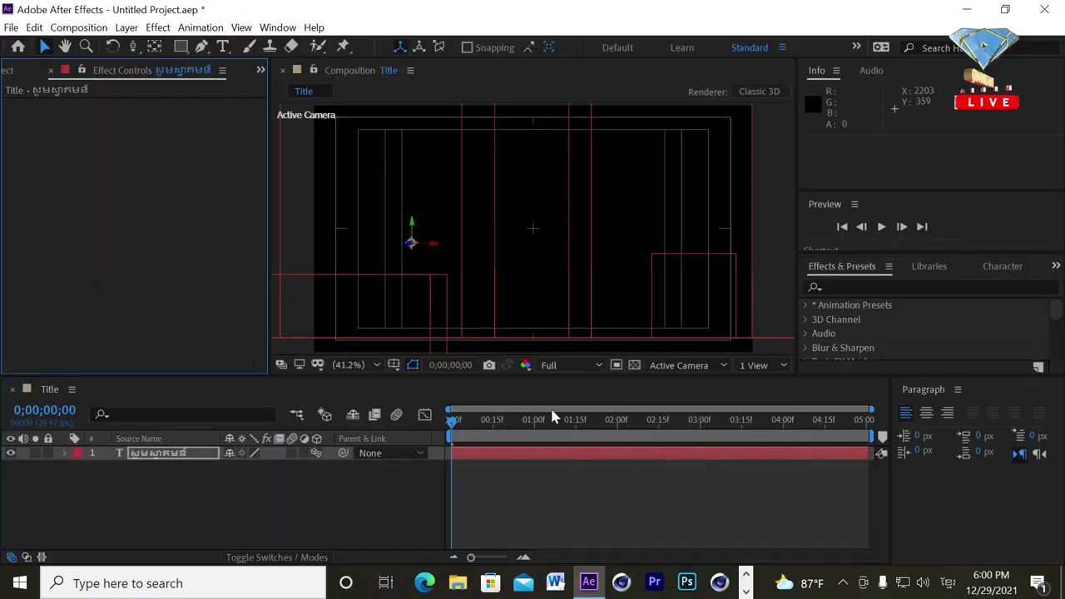
Step: Preview the Khmer title's 3D fly-in, stopping playback at 0;00;02;09
{"action": "key", "text": "space"}
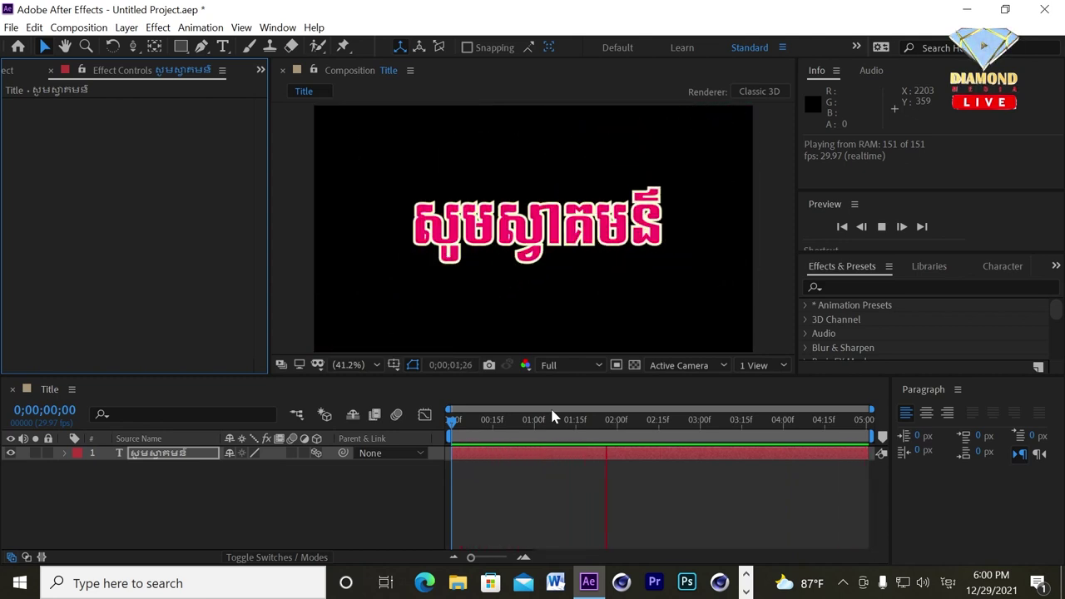
{"action": "key", "text": "space"}
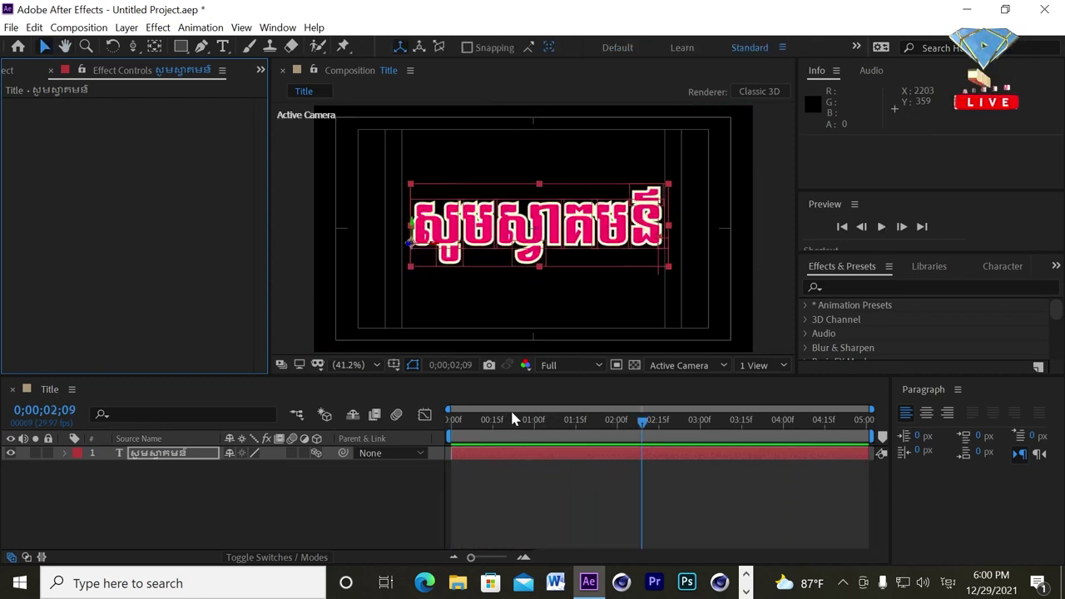
Step: Move the Range Selector's Offset end keyframe to 1;05 so the fly-in finishes sooner
{"action": "left_click", "coordinate": [64, 453]}
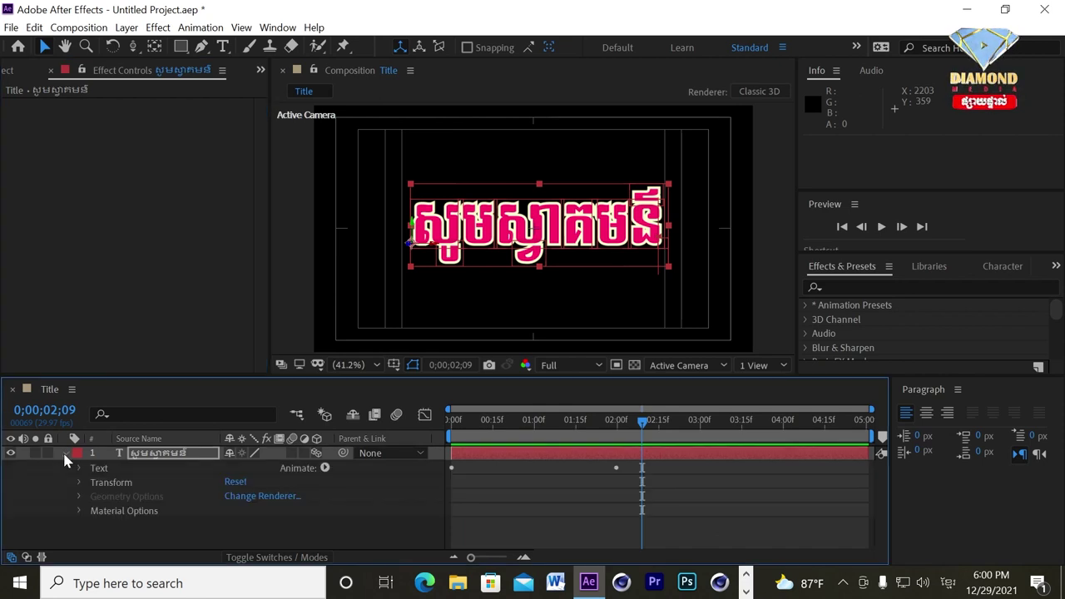
{"action": "left_click", "coordinate": [78, 469]}
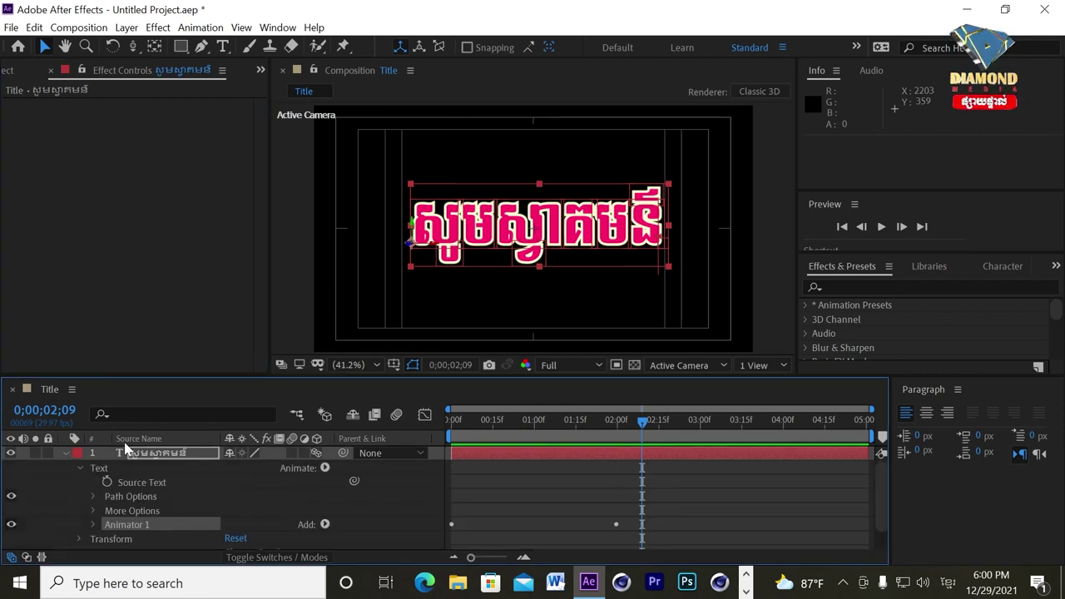
{"action": "left_click_drag", "start_coordinate": [202, 379], "coordinate": [209, 298]}
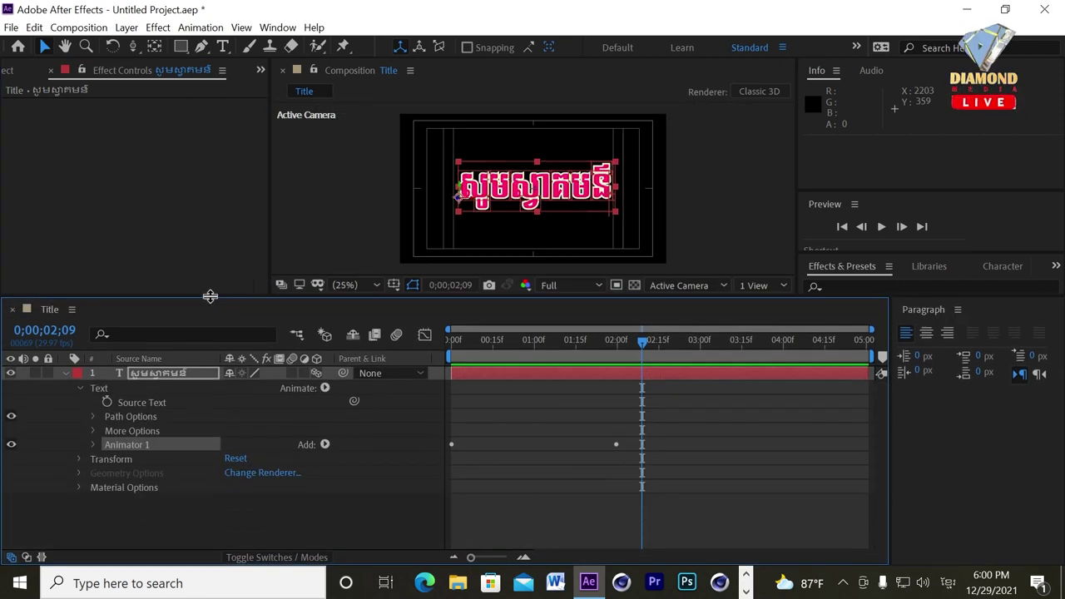
{"action": "left_click", "coordinate": [93, 446]}
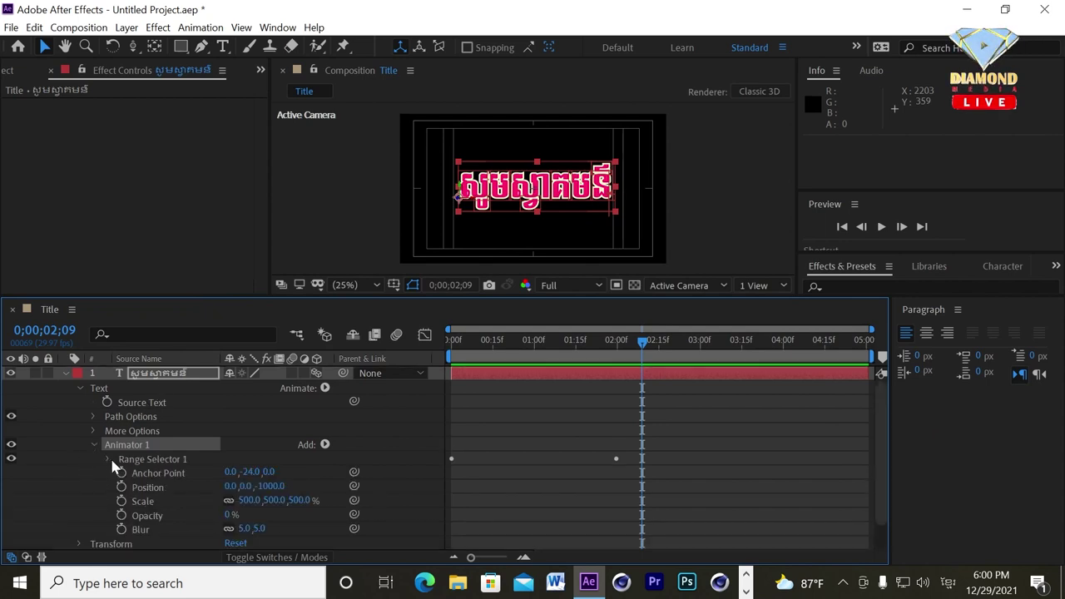
{"action": "left_click", "coordinate": [108, 460]}
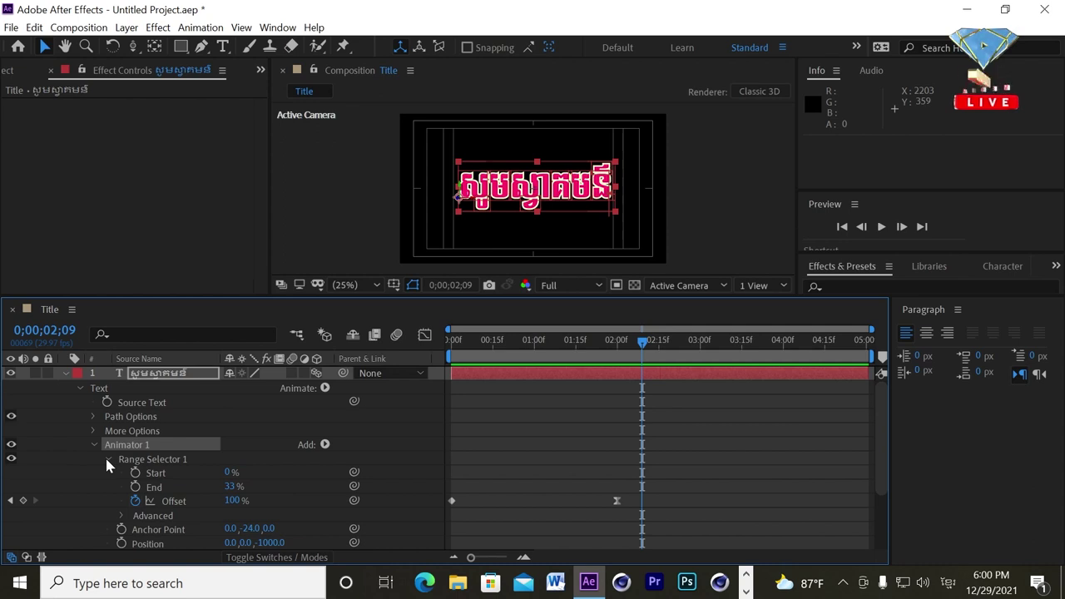
{"action": "left_click_drag", "start_coordinate": [616, 502], "coordinate": [550, 504]}
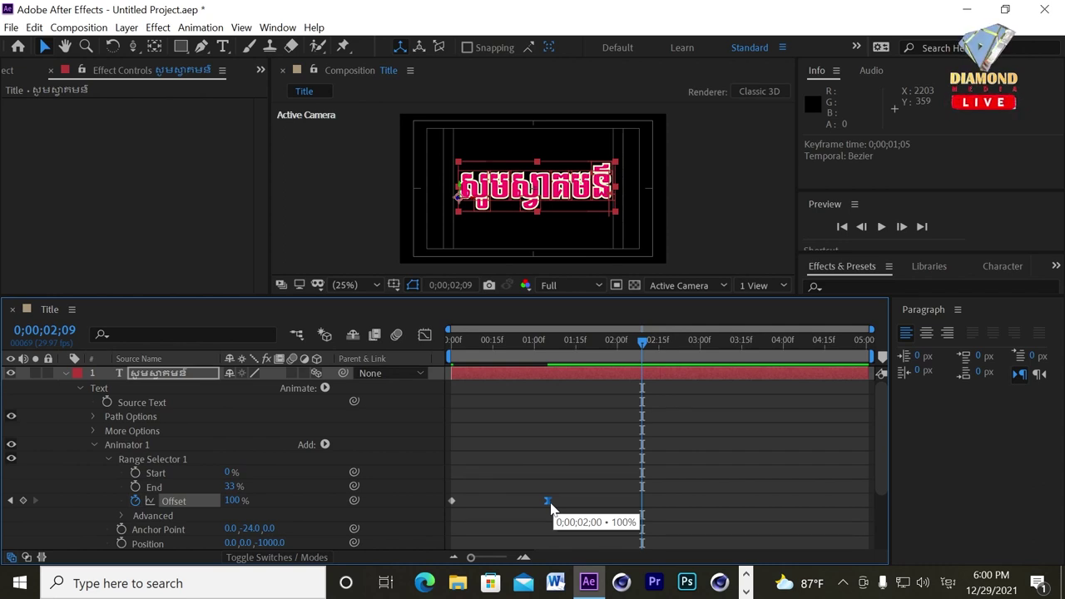
{"action": "left_click_drag", "start_coordinate": [550, 508], "coordinate": [551, 508]}
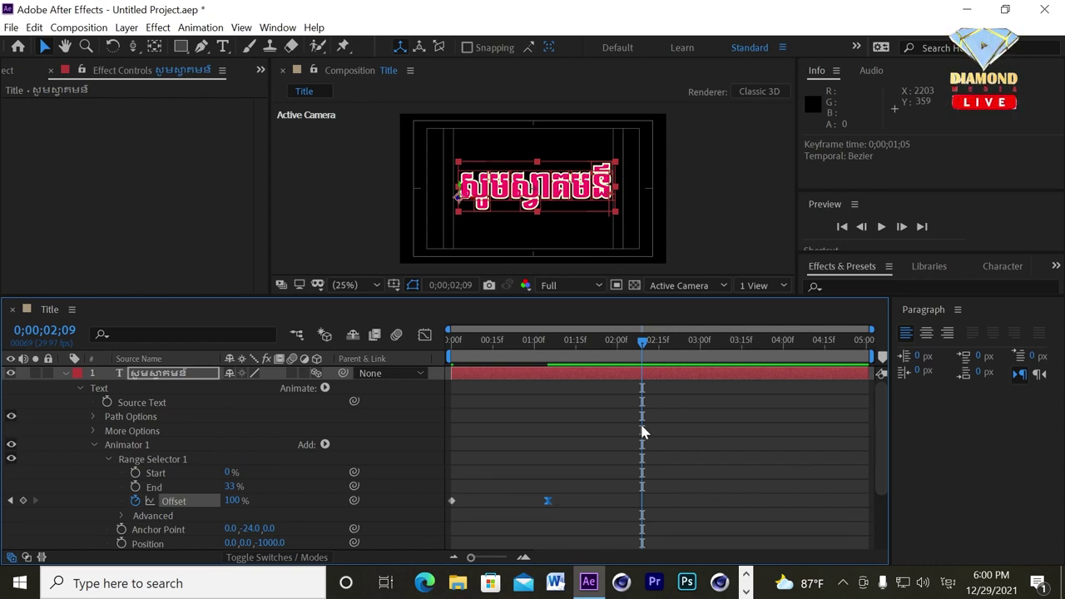
Step: Set the animator Blur to 156 and preview the heavily blurred fly-in
{"action": "left_click", "coordinate": [508, 359]}
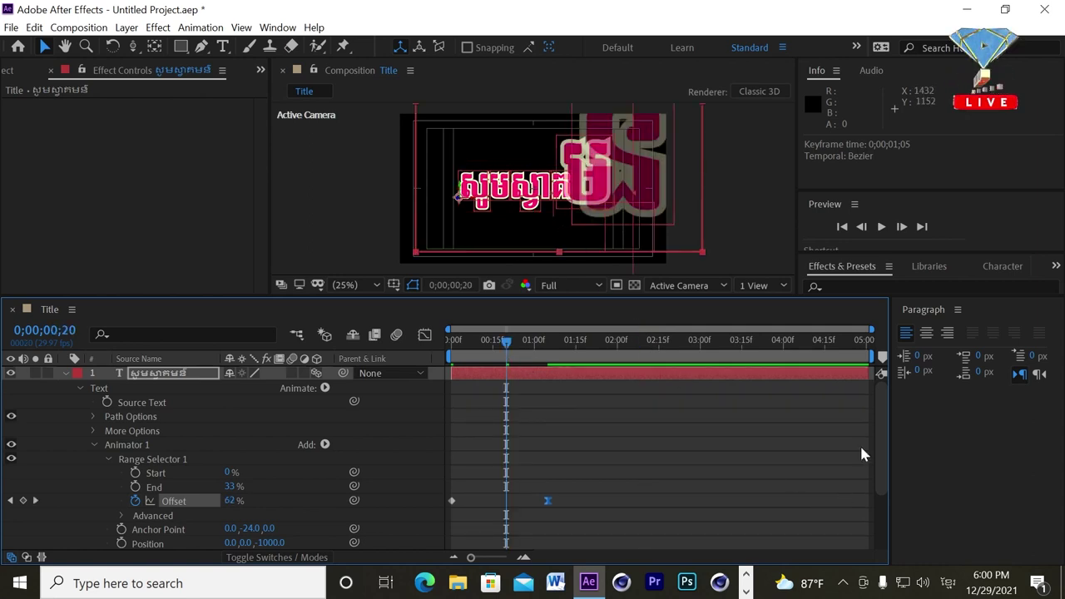
{"action": "left_click_drag", "start_coordinate": [882, 449], "coordinate": [873, 505]}
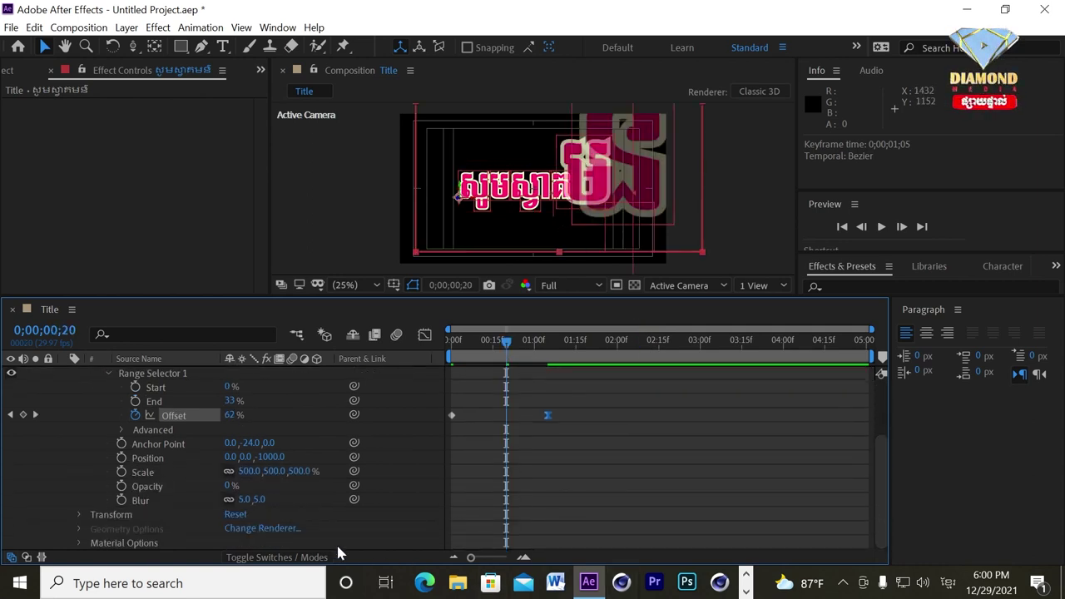
{"action": "left_click_drag", "start_coordinate": [252, 499], "coordinate": [382, 499]}
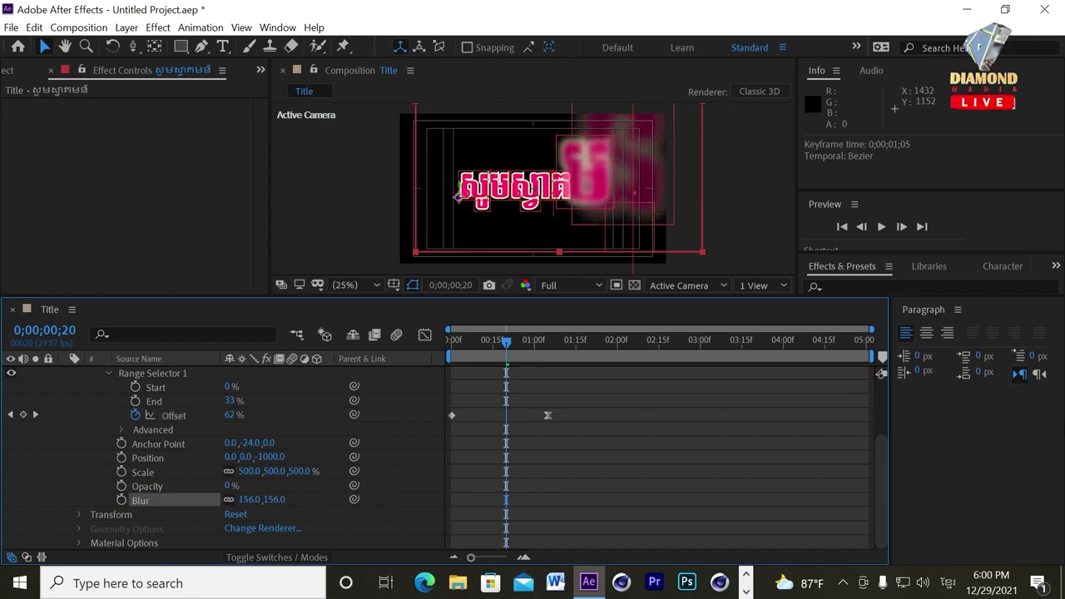
{"action": "key", "text": "space"}
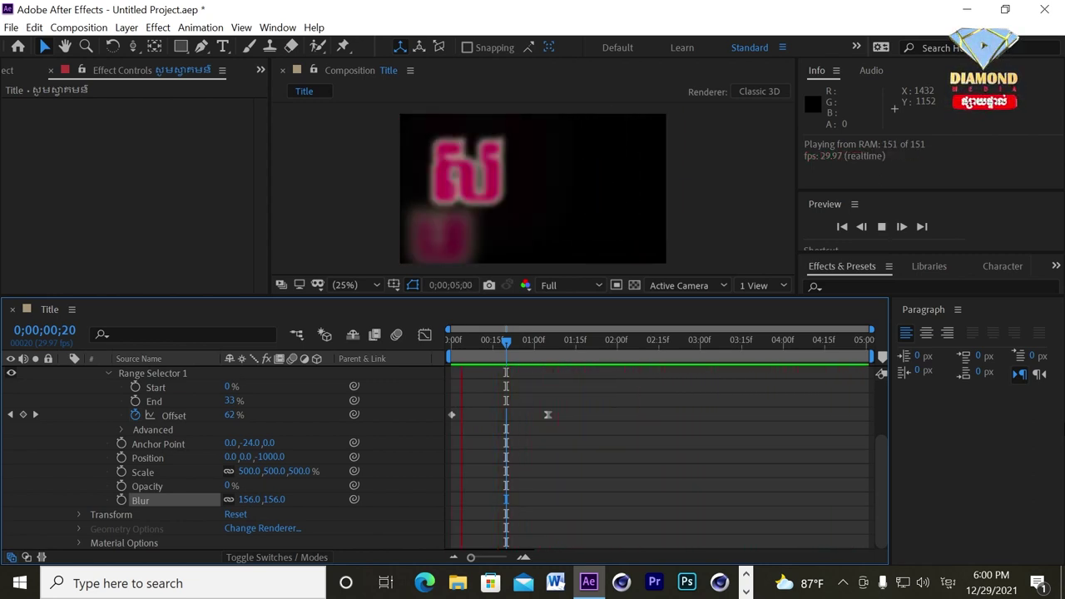
{"action": "key", "text": "space"}
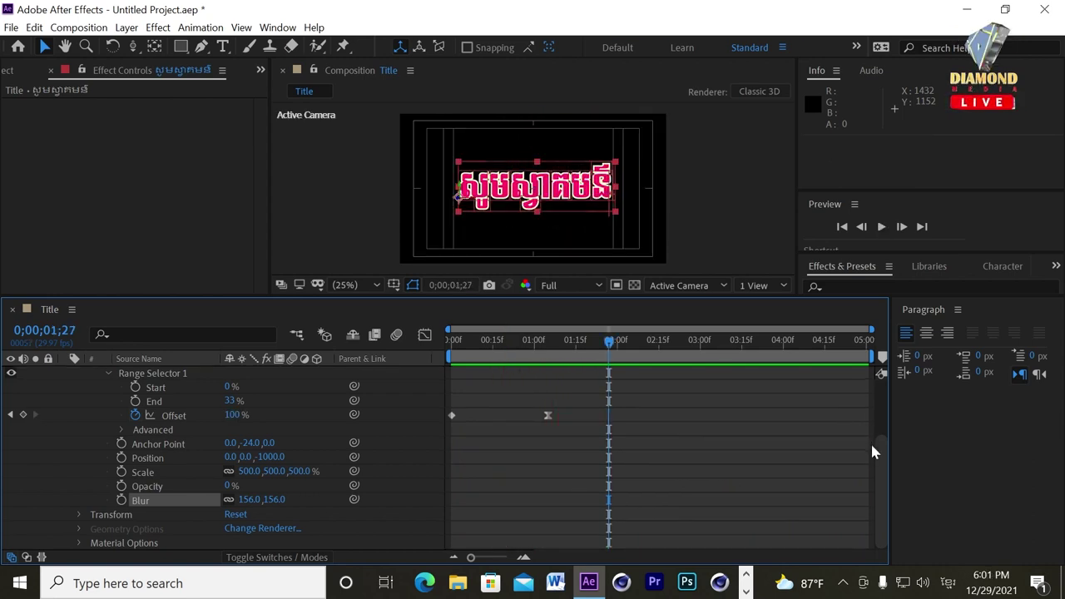
Step: Copy both Offset keyframes to 3;14, then spread the pasted pair to 3;08 and 4;19
{"action": "left_click_drag", "start_coordinate": [879, 451], "coordinate": [887, 358]}
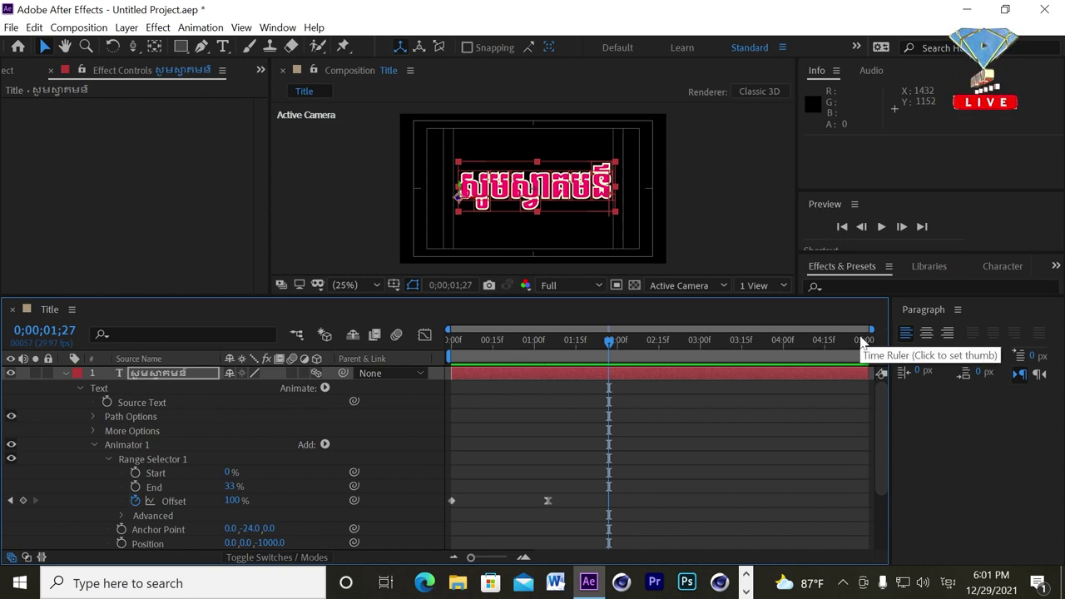
{"action": "left_click_drag", "start_coordinate": [559, 495], "coordinate": [446, 516]}
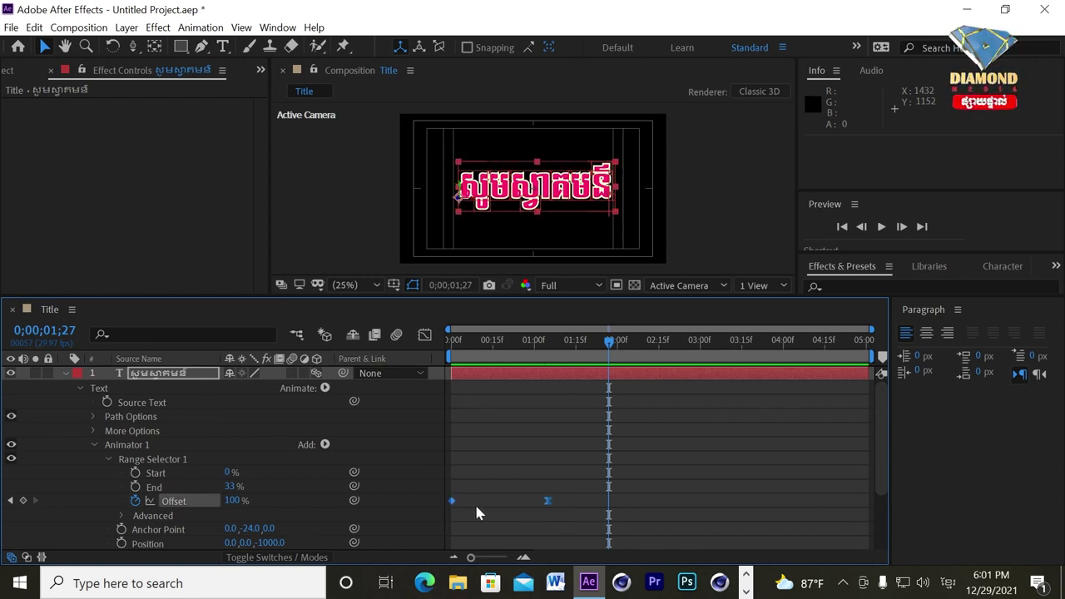
{"action": "key", "text": "ctrl+c"}
{"action": "left_click", "coordinate": [740, 355]}
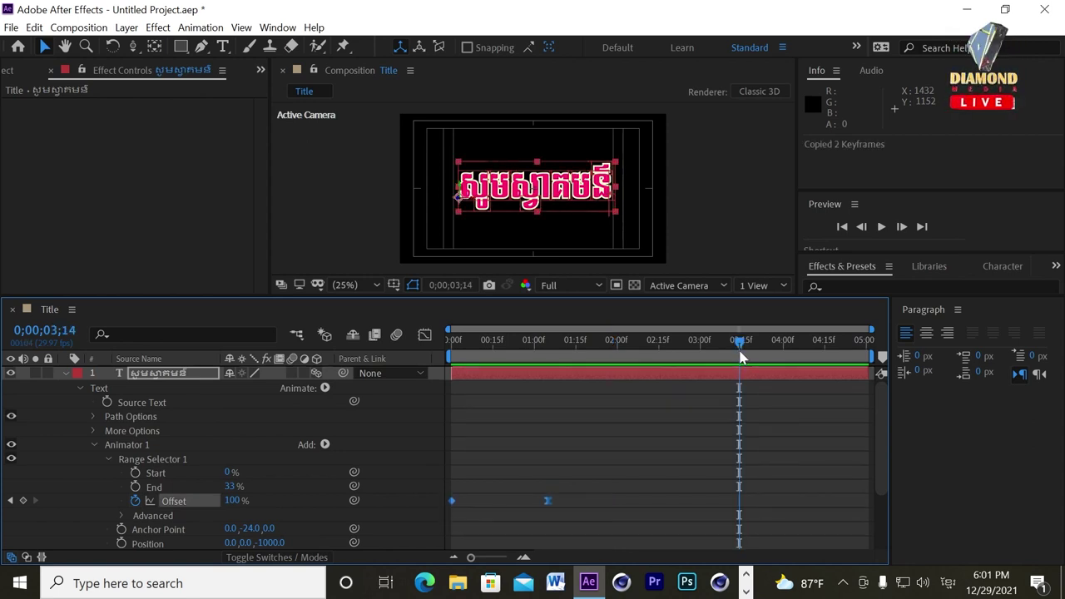
{"action": "key", "text": "ctrl+v"}
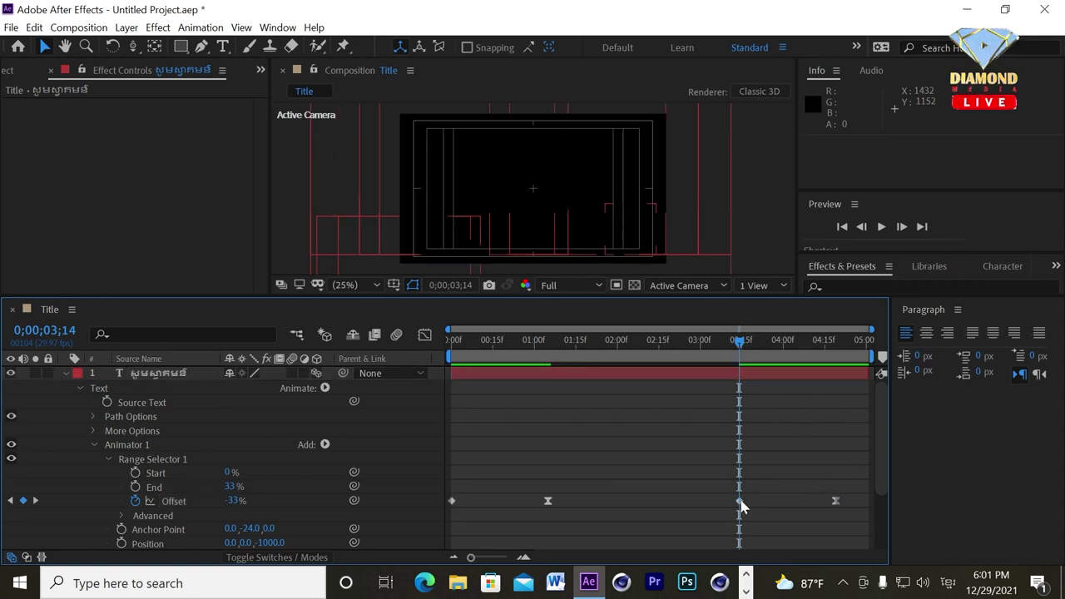
{"action": "left_click_drag", "start_coordinate": [741, 501], "coordinate": [815, 505]}
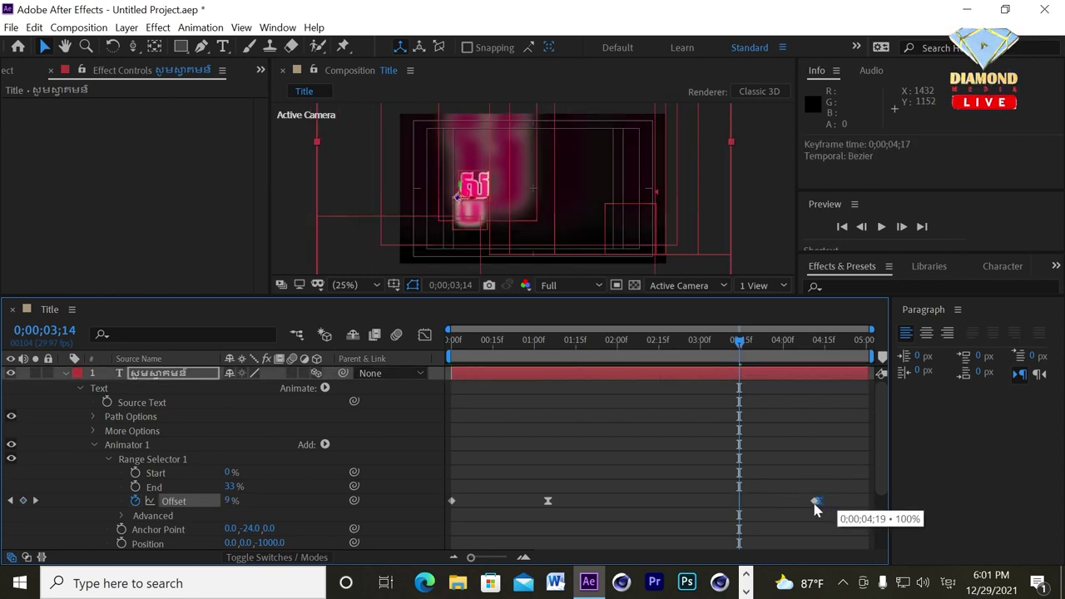
{"action": "left_click_drag", "start_coordinate": [739, 501], "coordinate": [723, 501]}
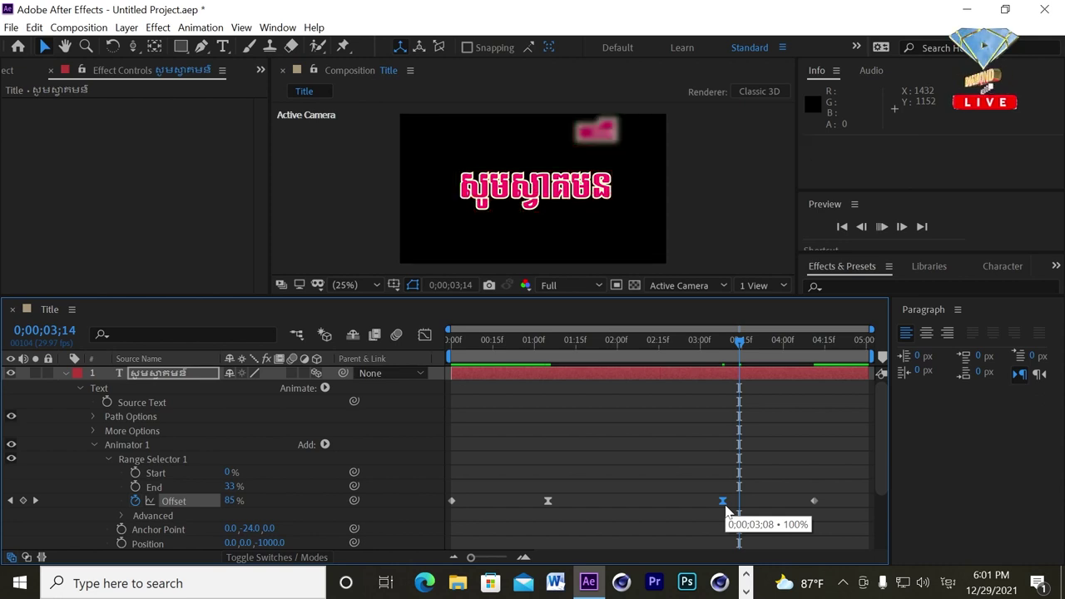
Step: Preview the in-and-out animation and check the title around the 1;05 Offset keyframe
{"action": "key", "text": "space"}
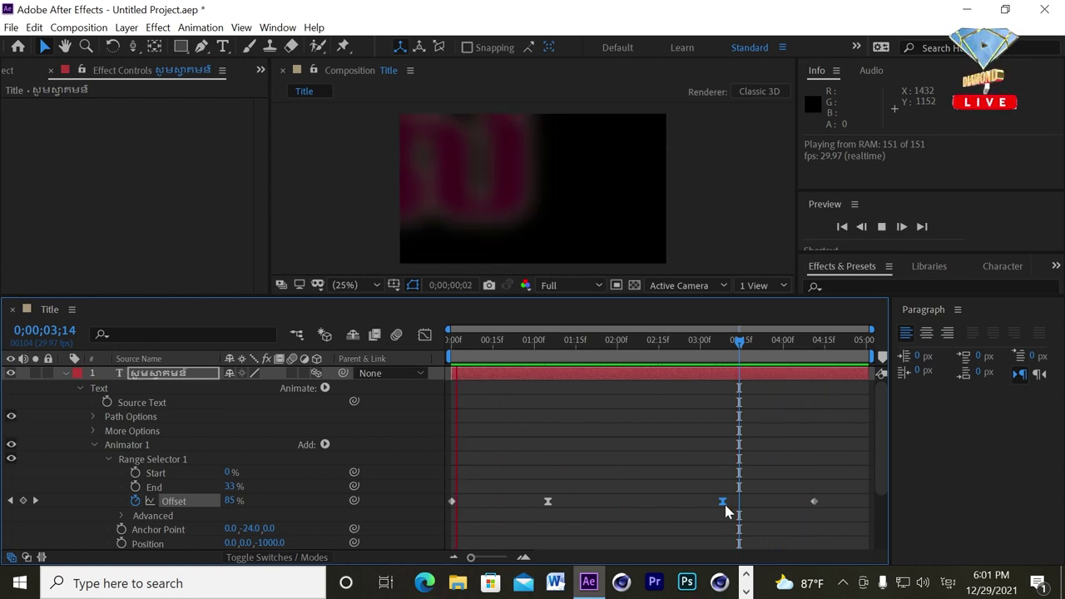
{"action": "key", "text": "space"}
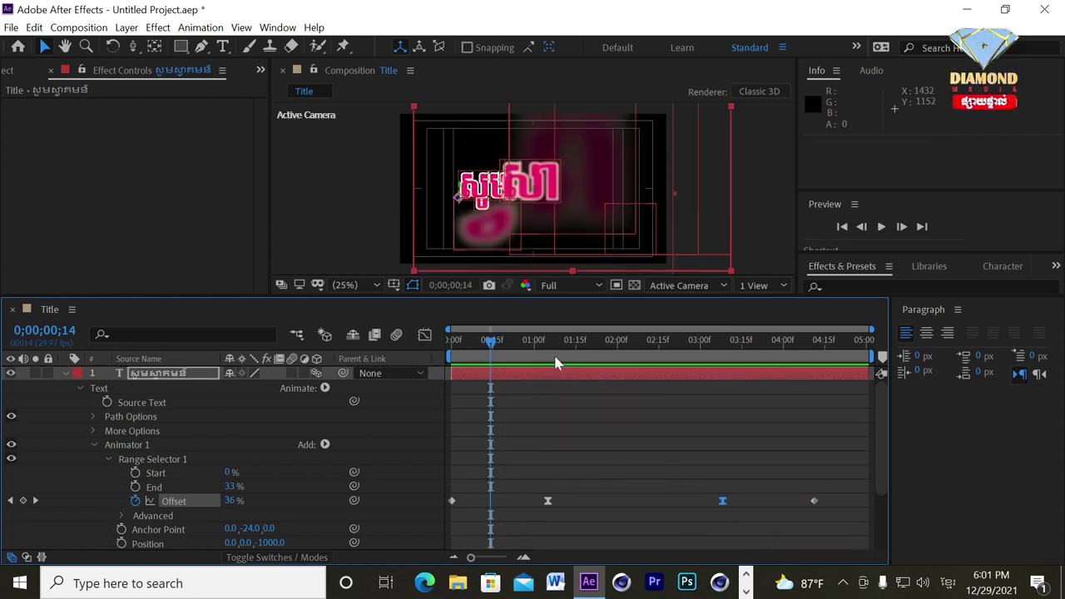
{"action": "left_click", "coordinate": [555, 356]}
{"action": "left_click_drag", "start_coordinate": [555, 356], "coordinate": [551, 358]}
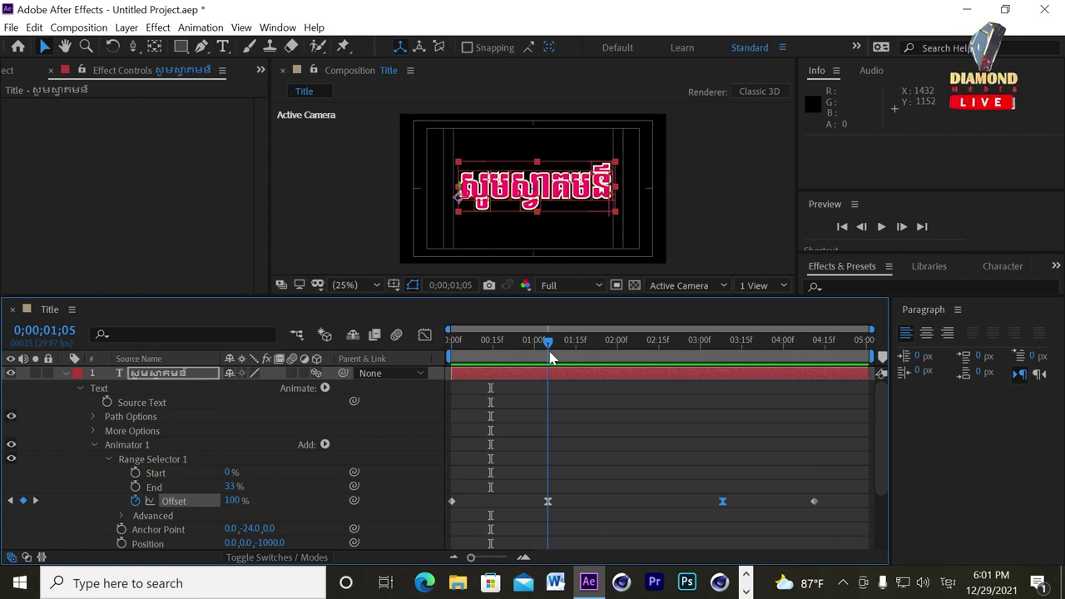
{"action": "mouse_move", "coordinate": [549, 358]}
{"action": "left_mouse_down"}
{"action": "mouse_move", "coordinate": [534, 366]}
{"action": "mouse_move", "coordinate": [537, 357]}
{"action": "left_mouse_up"}
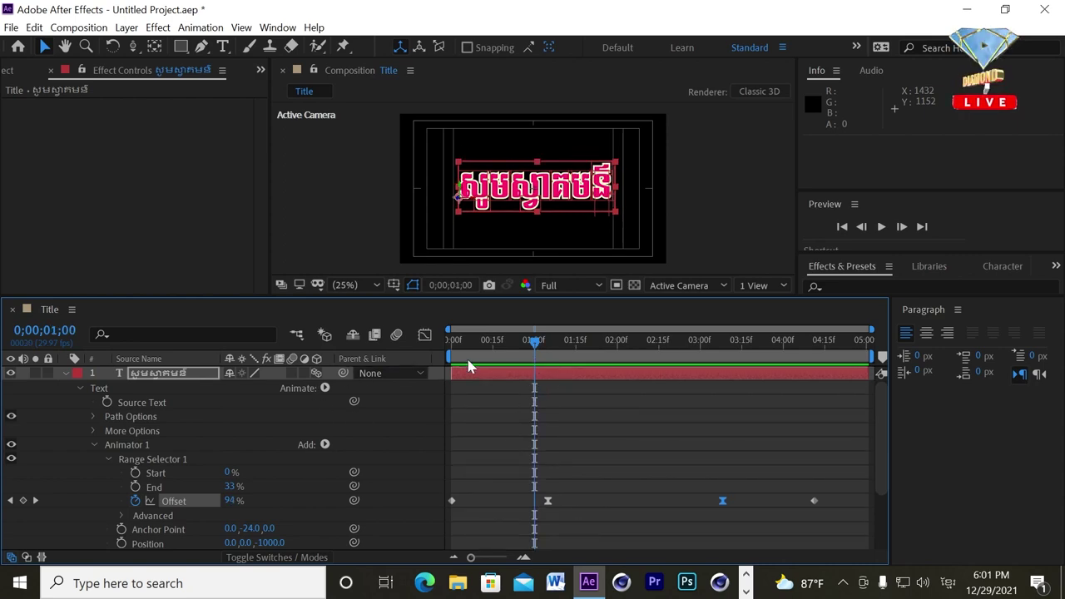
Step: Apply CC Light Sweep to the title with Width 158 and Sweep Intensity 93
{"action": "left_click", "coordinate": [158, 28]}
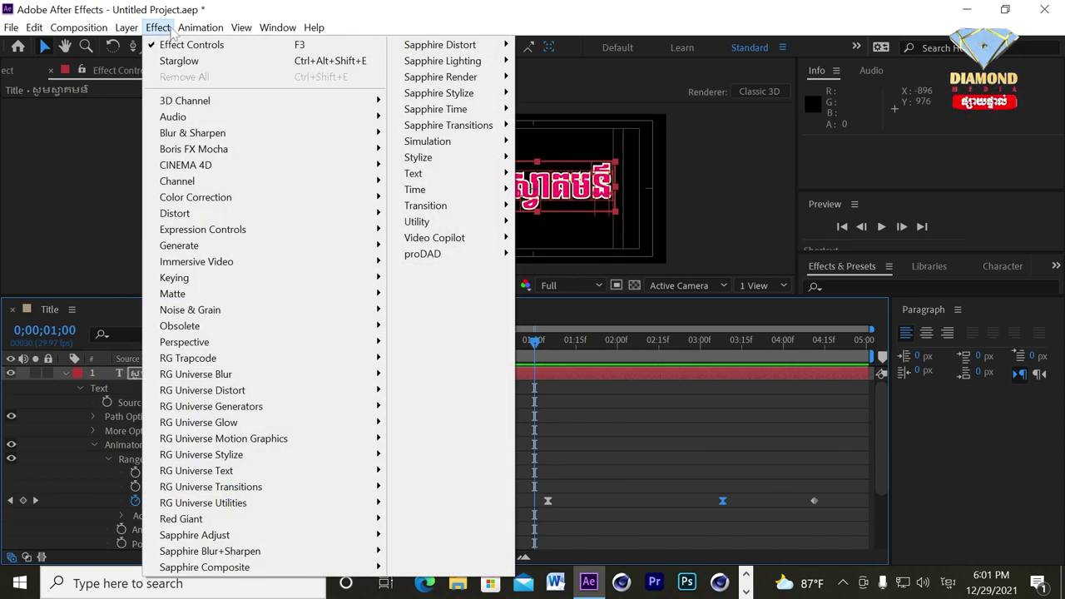
{"action": "mouse_move", "coordinate": [366, 246]}
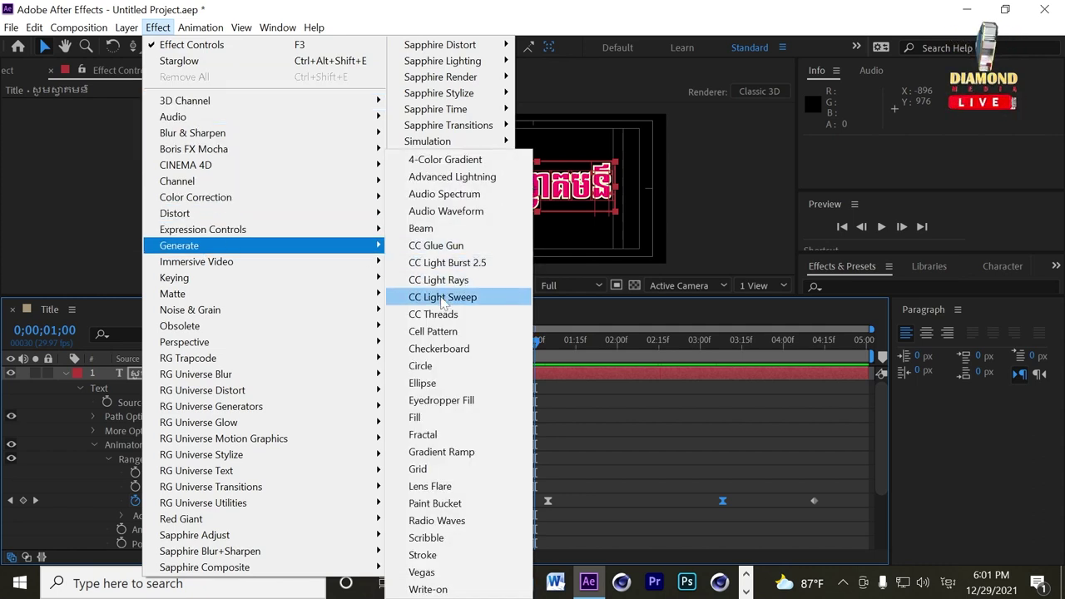
{"action": "left_click", "coordinate": [441, 299]}
{"action": "mouse_move", "coordinate": [544, 154]}
{"action": "left_mouse_down"}
{"action": "mouse_move", "coordinate": [512, 154]}
{"action": "mouse_move", "coordinate": [533, 150]}
{"action": "left_mouse_up"}
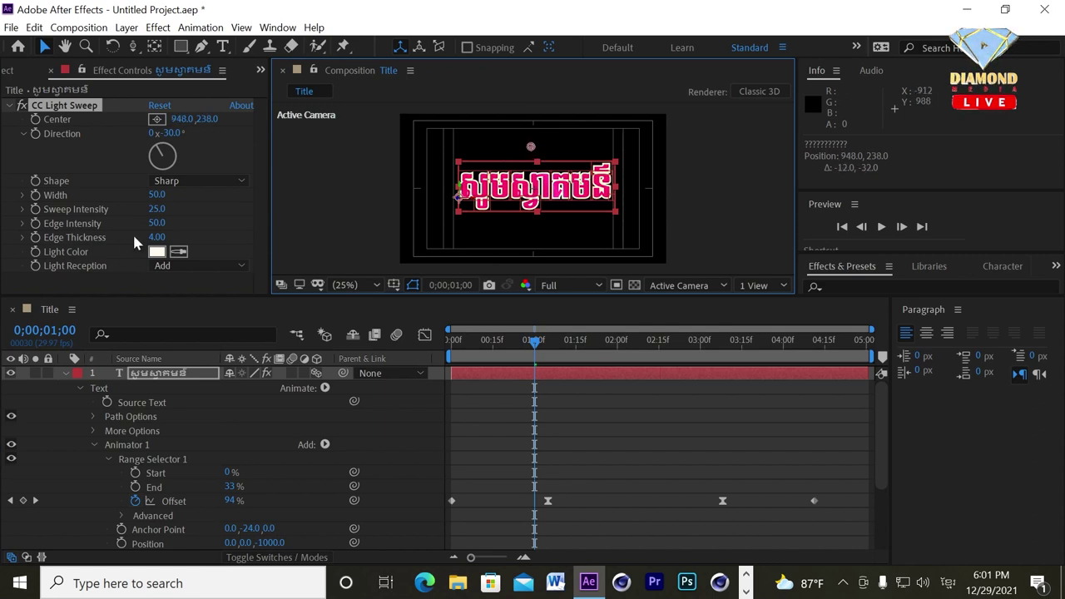
{"action": "left_click_drag", "start_coordinate": [156, 196], "coordinate": [169, 193]}
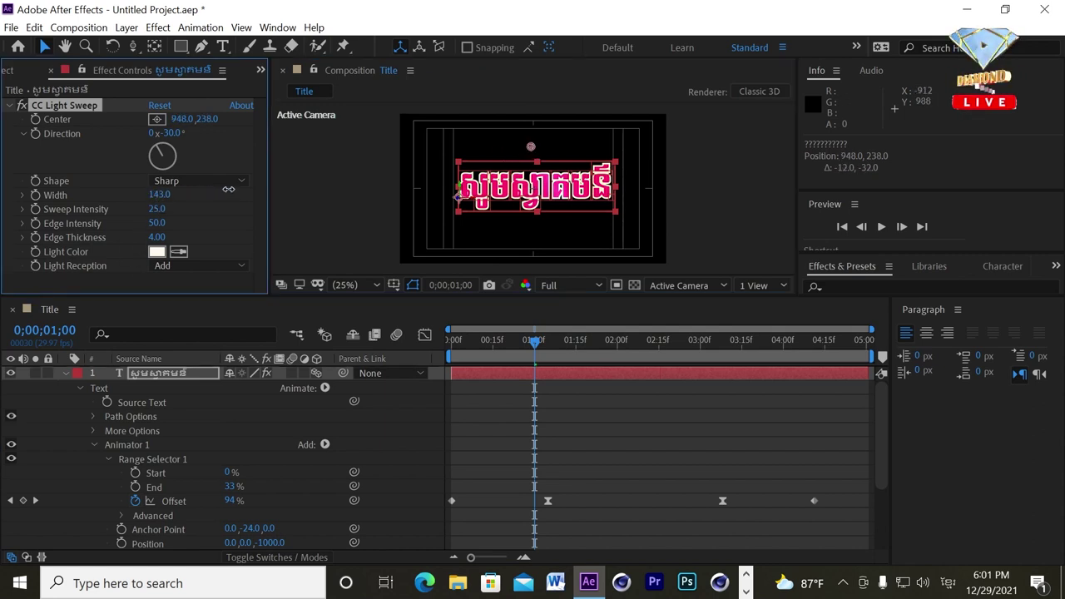
{"action": "left_click_drag", "start_coordinate": [157, 212], "coordinate": [208, 203]}
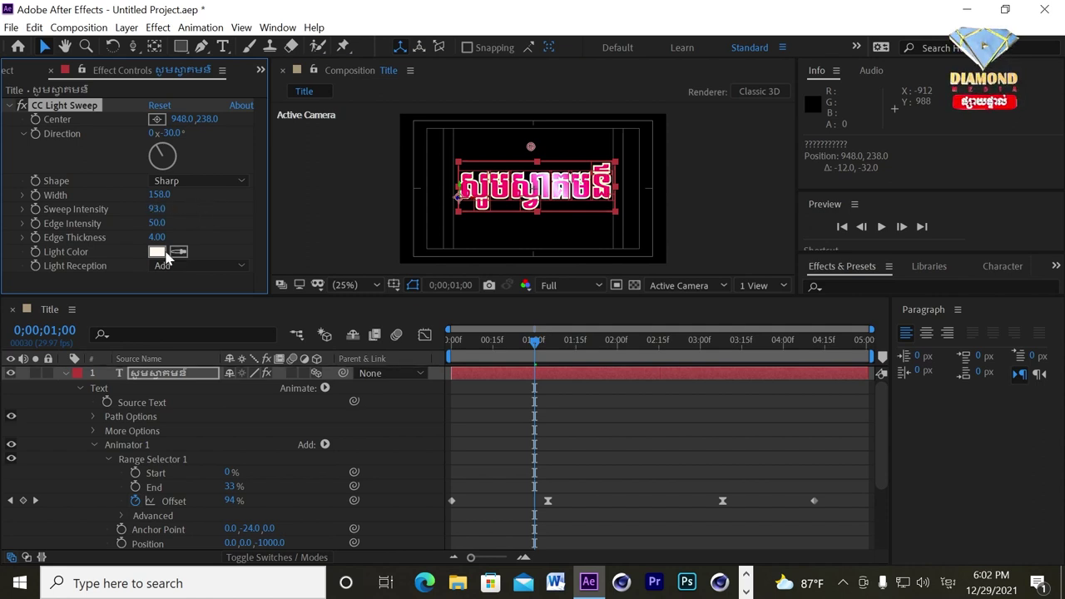
Step: Set the light sweep's Light Color to golden yellow
{"action": "left_click", "coordinate": [157, 253]}
{"action": "left_click", "coordinate": [269, 157]}
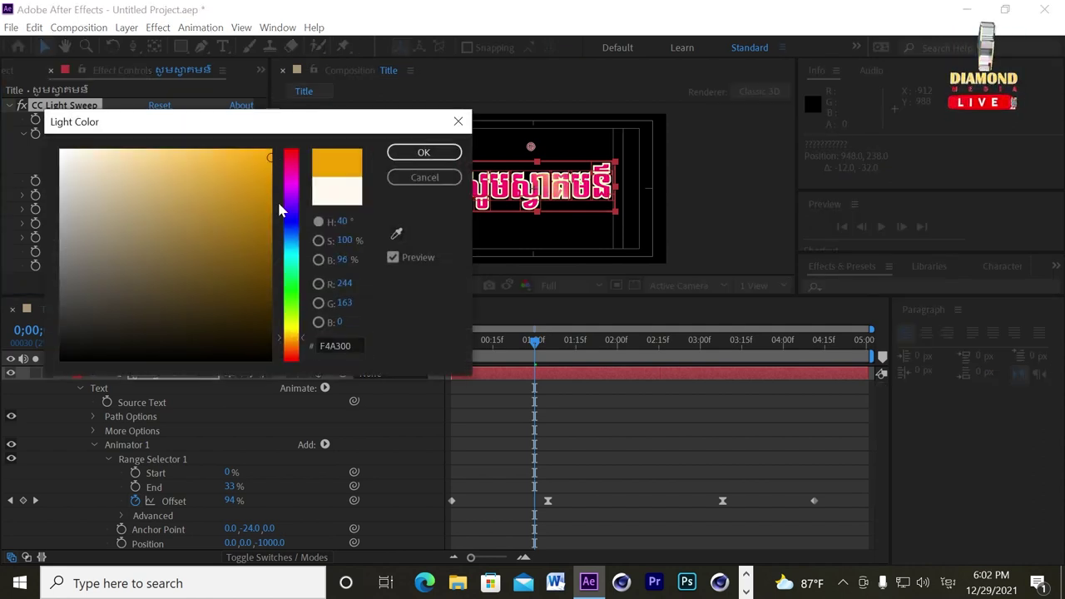
{"action": "left_click_drag", "start_coordinate": [293, 278], "coordinate": [288, 344]}
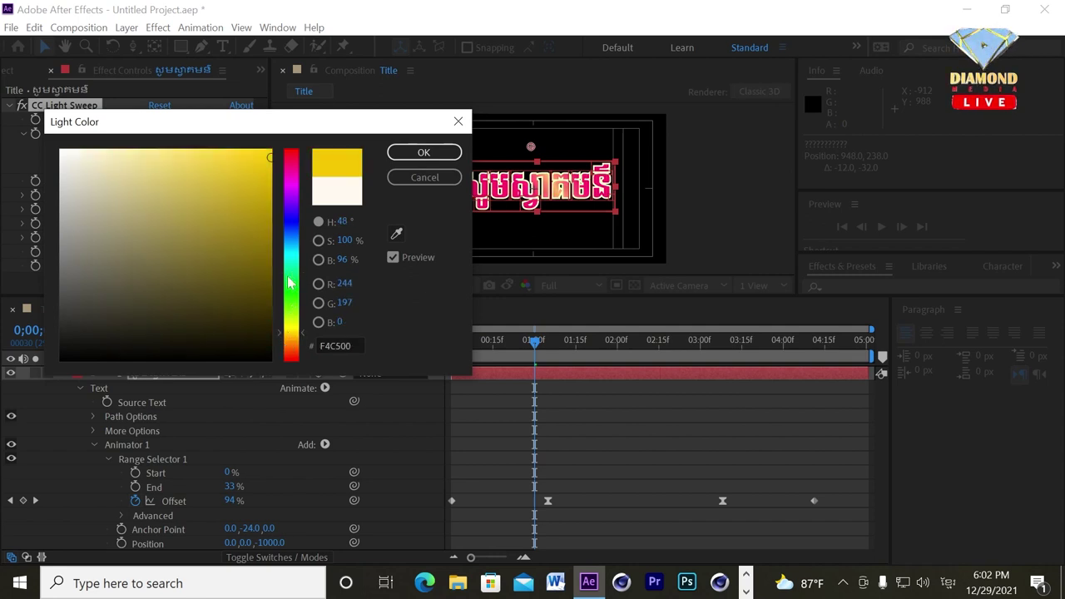
{"action": "left_click", "coordinate": [269, 150]}
{"action": "left_click", "coordinate": [290, 165]}
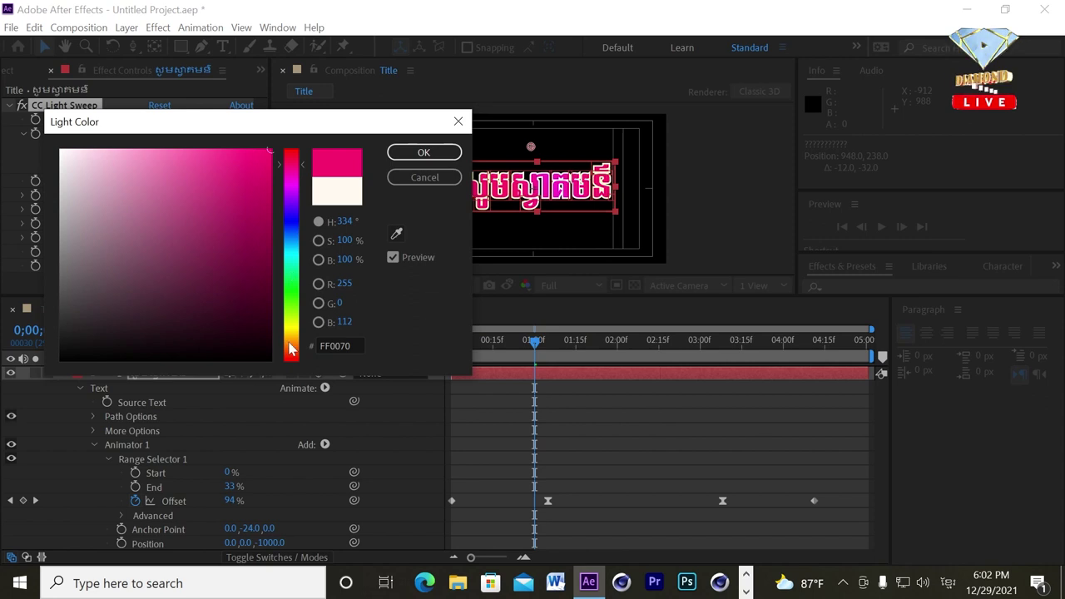
{"action": "left_click", "coordinate": [291, 348]}
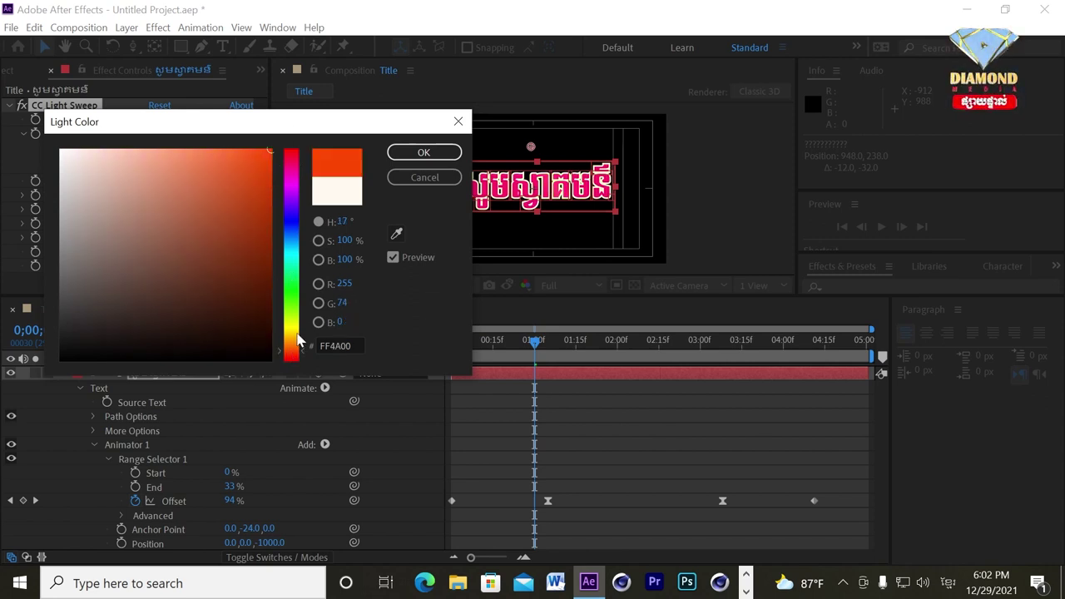
{"action": "left_click", "coordinate": [290, 332]}
{"action": "left_click", "coordinate": [415, 155]}
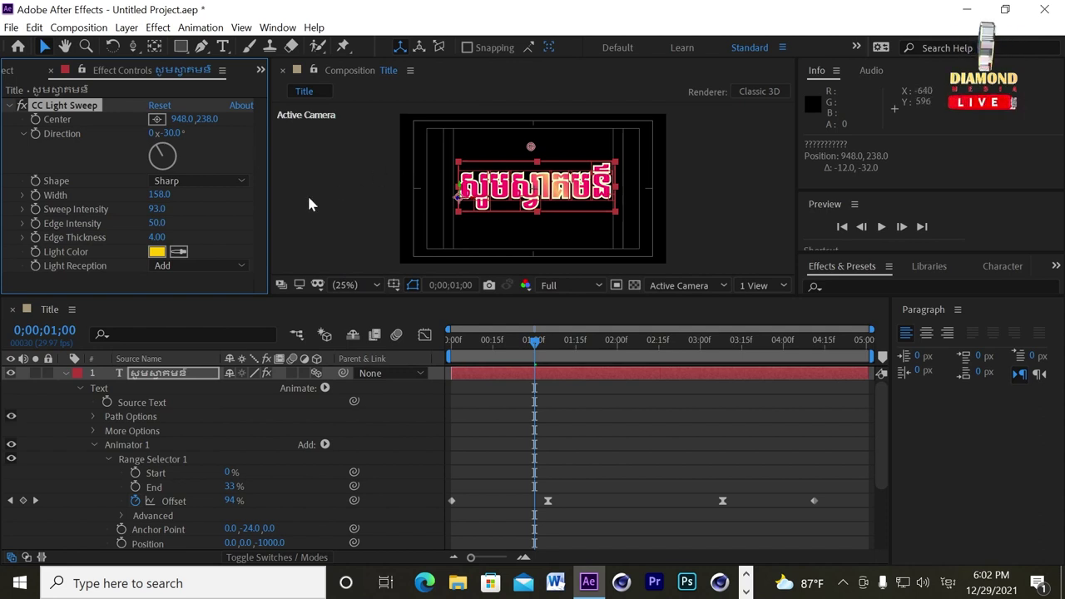
Step: Keyframe the sweep Center from -524,262 at 1;00 to 2328,-170 at 3;14, then preview
{"action": "mouse_move", "coordinate": [533, 149]}
{"action": "left_mouse_down"}
{"action": "mouse_move", "coordinate": [543, 146]}
{"action": "mouse_move", "coordinate": [329, 154]}
{"action": "left_mouse_up"}
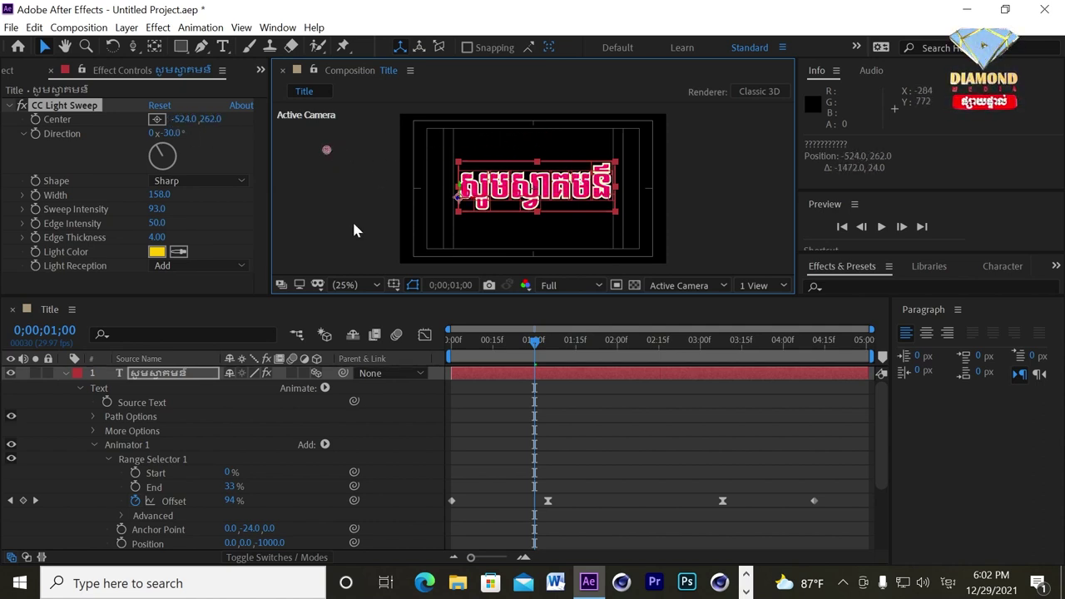
{"action": "left_click", "coordinate": [34, 120]}
{"action": "left_click", "coordinate": [35, 134]}
{"action": "left_click_drag", "start_coordinate": [657, 341], "coordinate": [739, 341]}
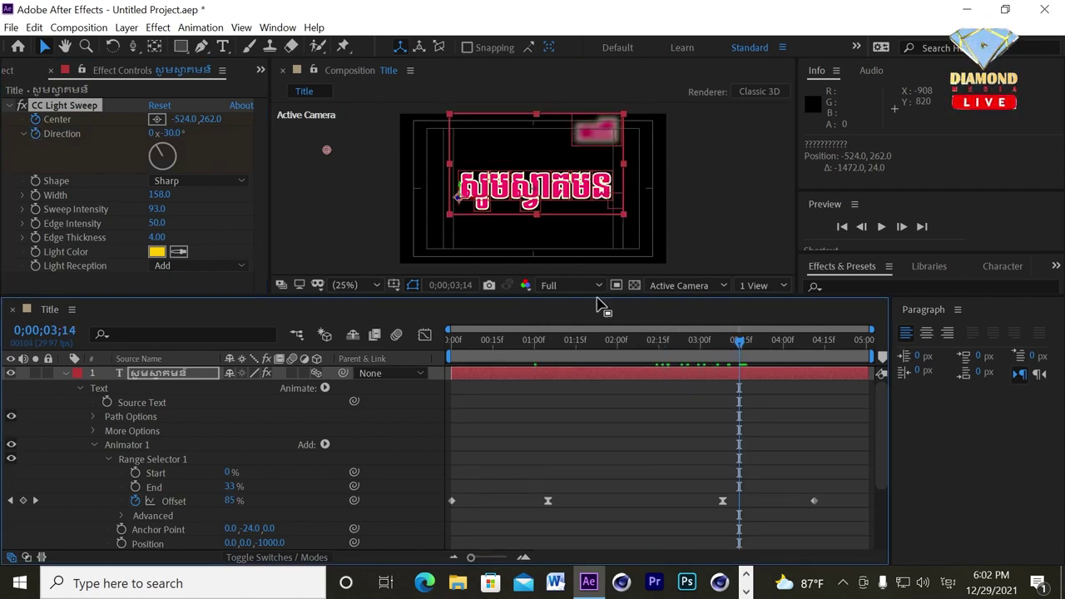
{"action": "left_click_drag", "start_coordinate": [327, 152], "coordinate": [719, 93]}
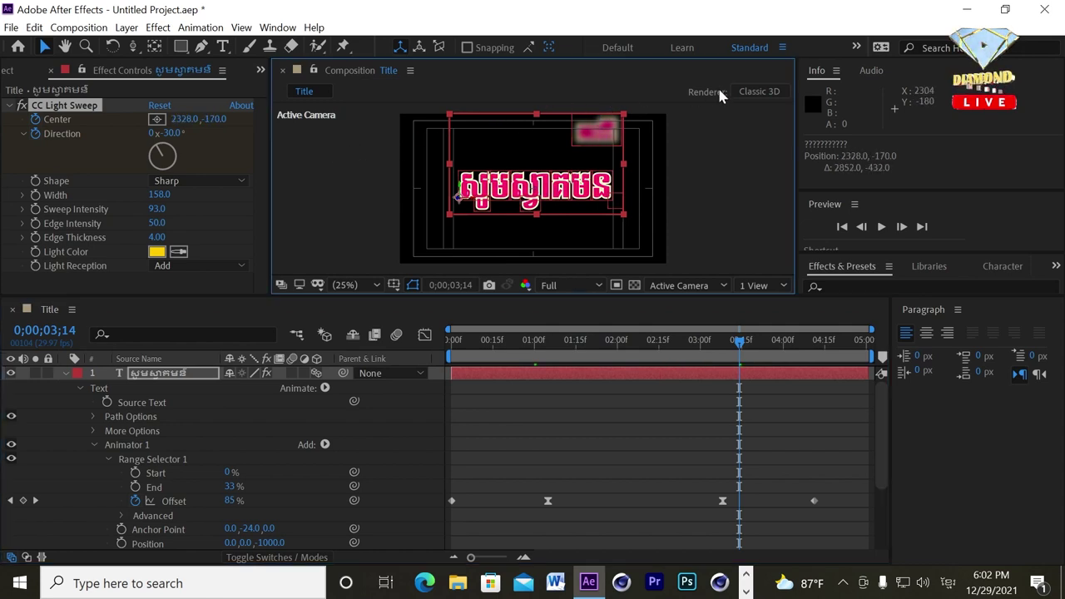
{"action": "key", "text": "space"}
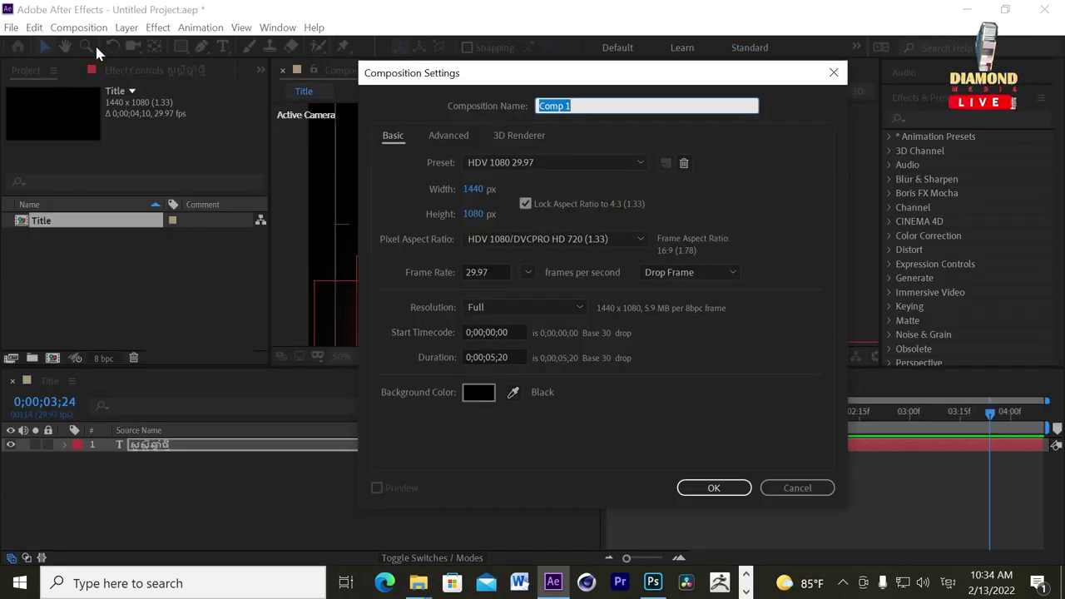
Step: Name the new HDV 1080 29.97 composition Title 02 and create it
{"action": "type", "text": "ទ"}
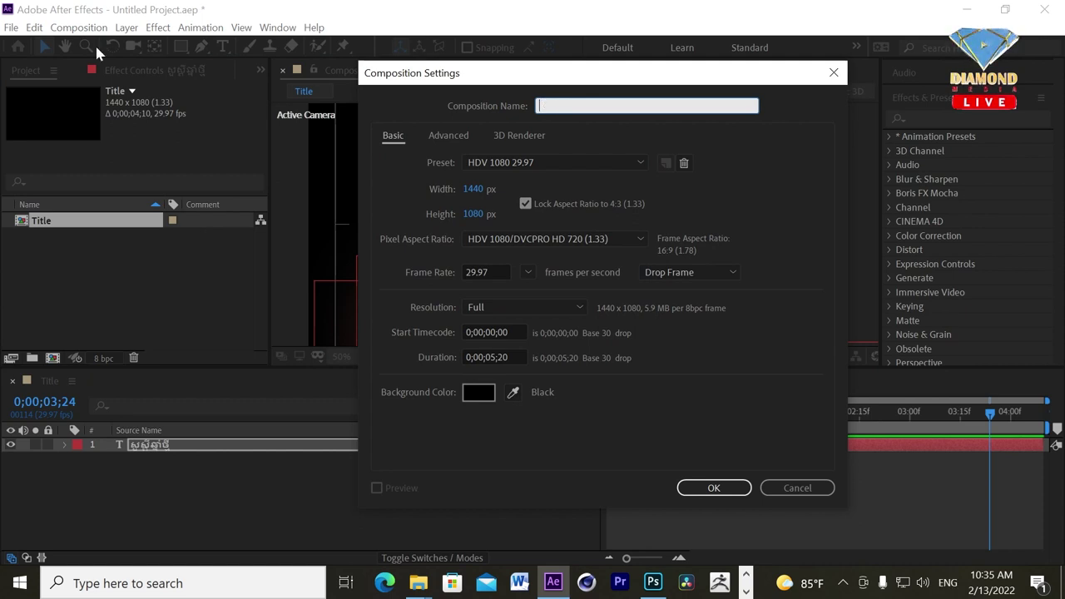
{"action": "type", "text": "ទ"}
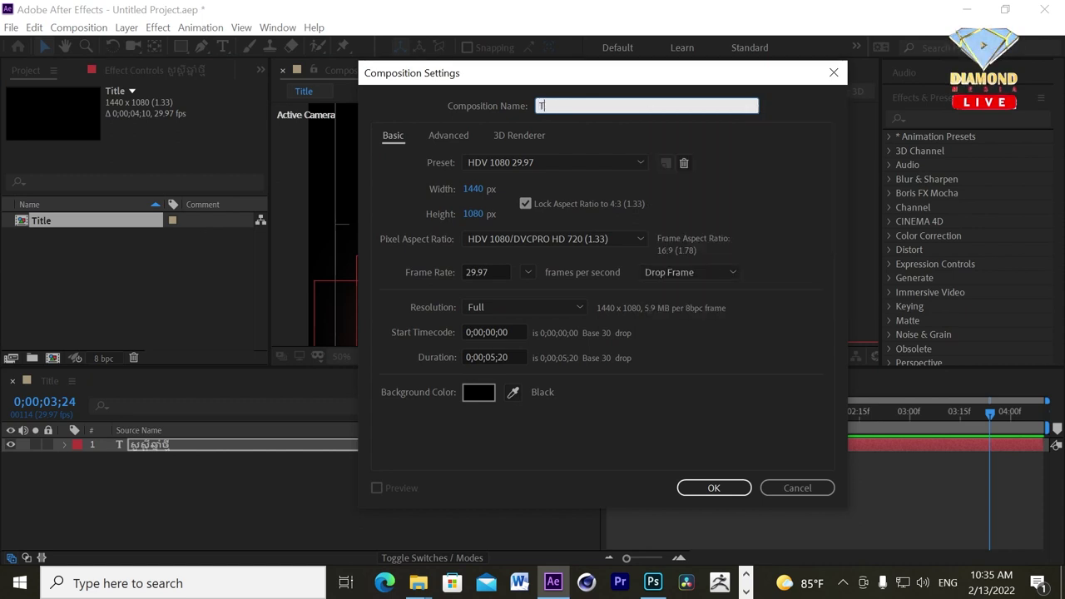
{"action": "key", "text": "Return"}
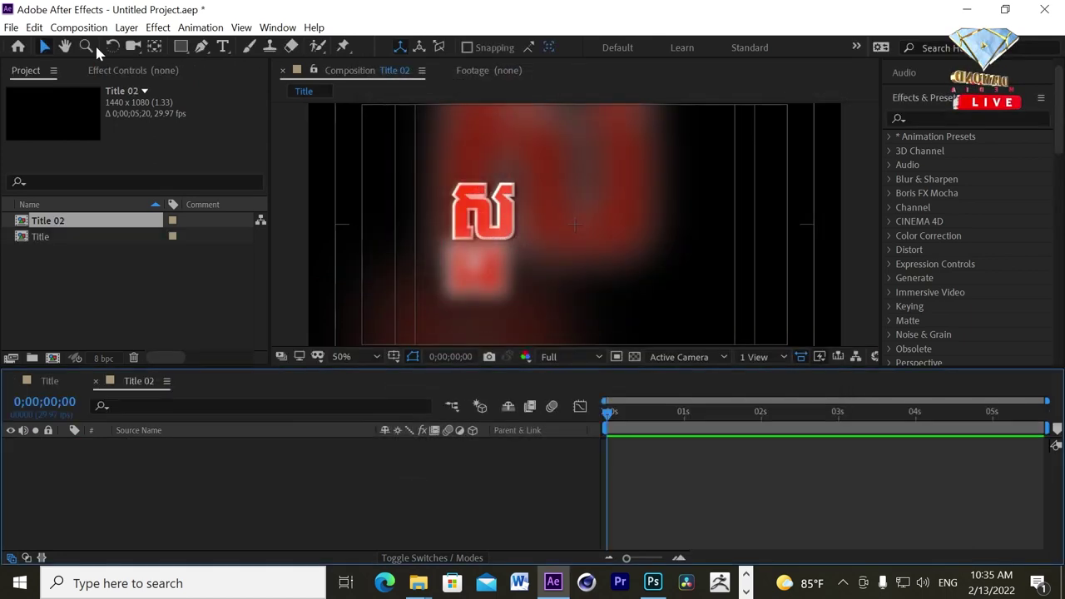
{"action": "left_click", "coordinate": [122, 286]}
Step: Import DVD/001.png and add it to the Title 02 composition timeline
{"action": "double_click", "coordinate": [123, 289]}
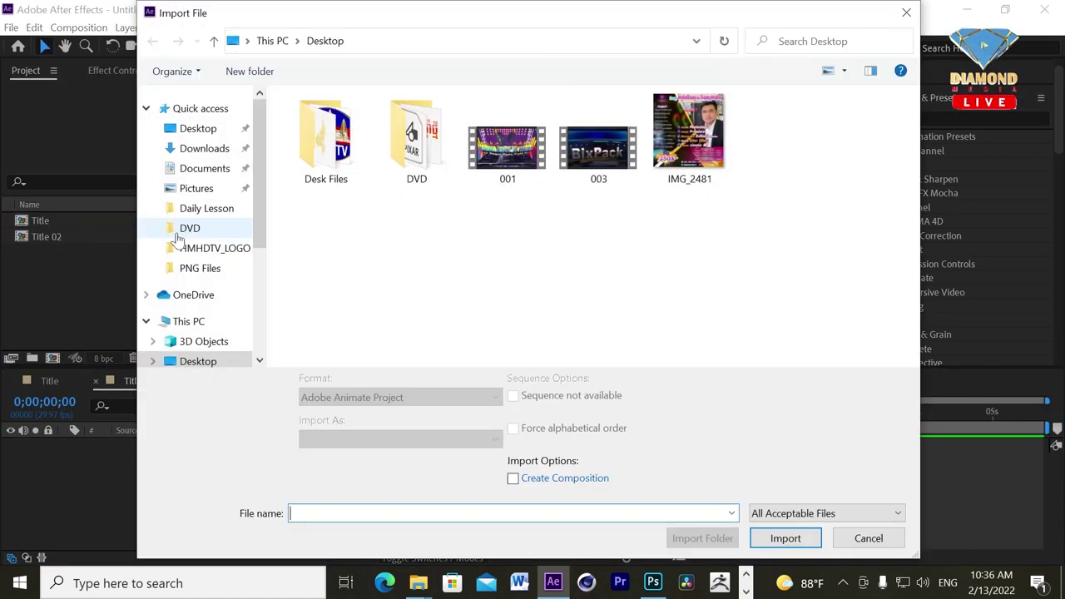
{"action": "left_click", "coordinate": [432, 151]}
{"action": "double_click", "coordinate": [432, 150]}
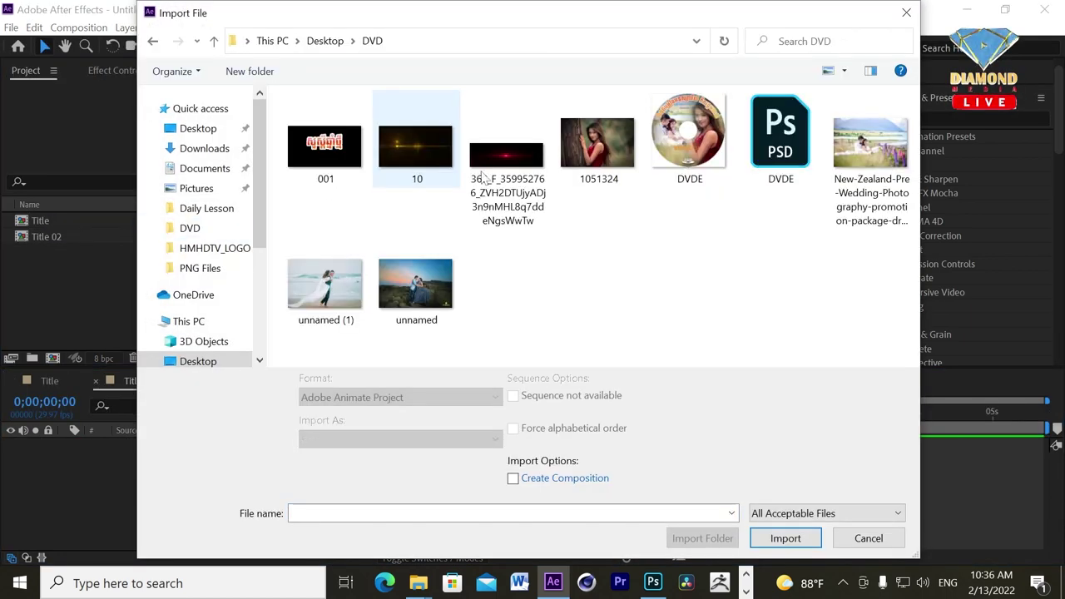
{"action": "double_click", "coordinate": [349, 140]}
{"action": "left_click_drag", "start_coordinate": [58, 222], "coordinate": [131, 463]}
Step: Nudge the 001.png title slightly upward in the frame at 25% viewer zoom
{"action": "key", "text": "comma"}
{"action": "key", "text": "comma"}
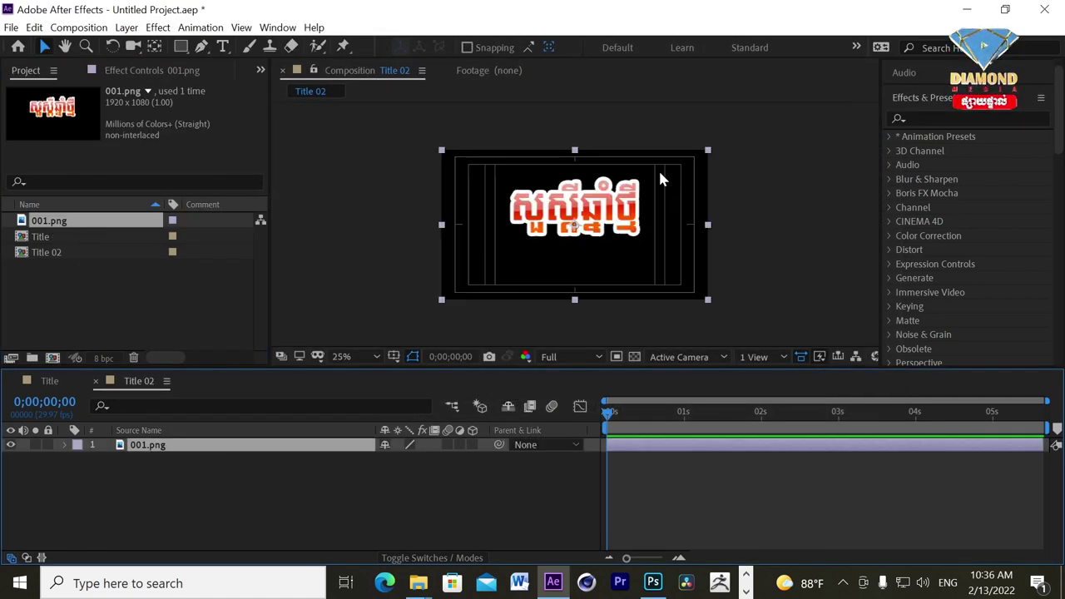
{"action": "key", "text": "period"}
{"action": "key", "text": "period"}
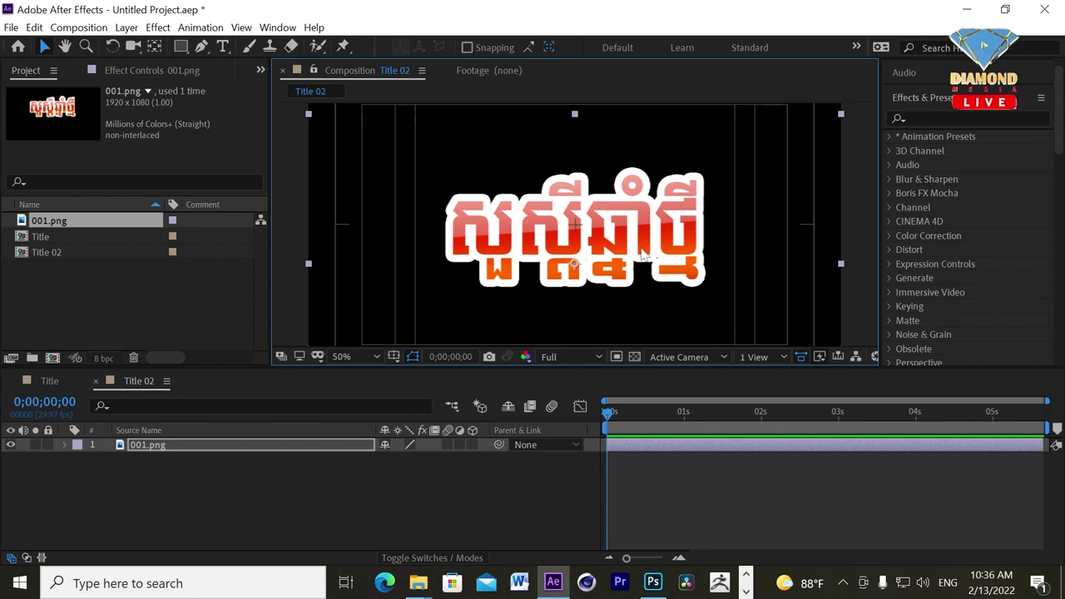
{"action": "key", "text": "comma"}
{"action": "key", "text": "comma"}
{"action": "left_click_drag", "start_coordinate": [626, 247], "coordinate": [622, 238]}
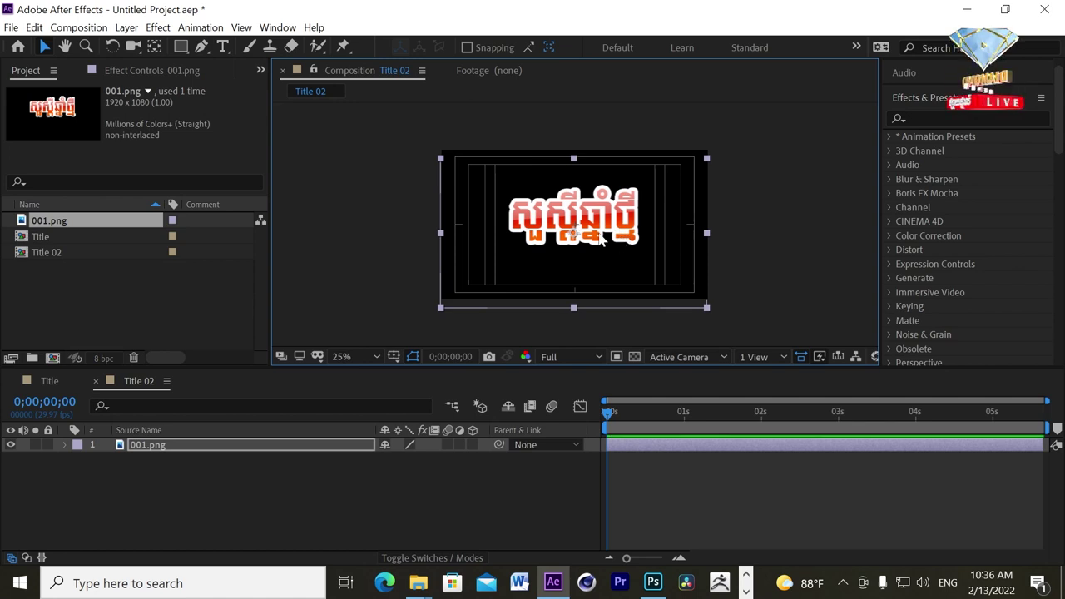
{"action": "left_click_drag", "start_coordinate": [634, 367], "coordinate": [634, 348]}
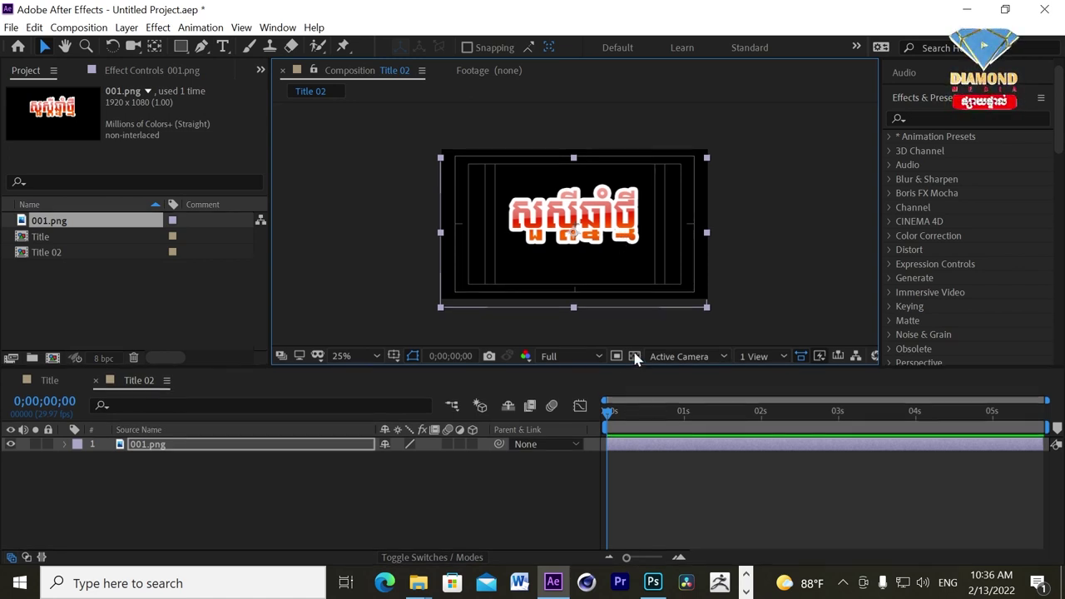
{"action": "left_click_drag", "start_coordinate": [638, 394], "coordinate": [674, 397]}
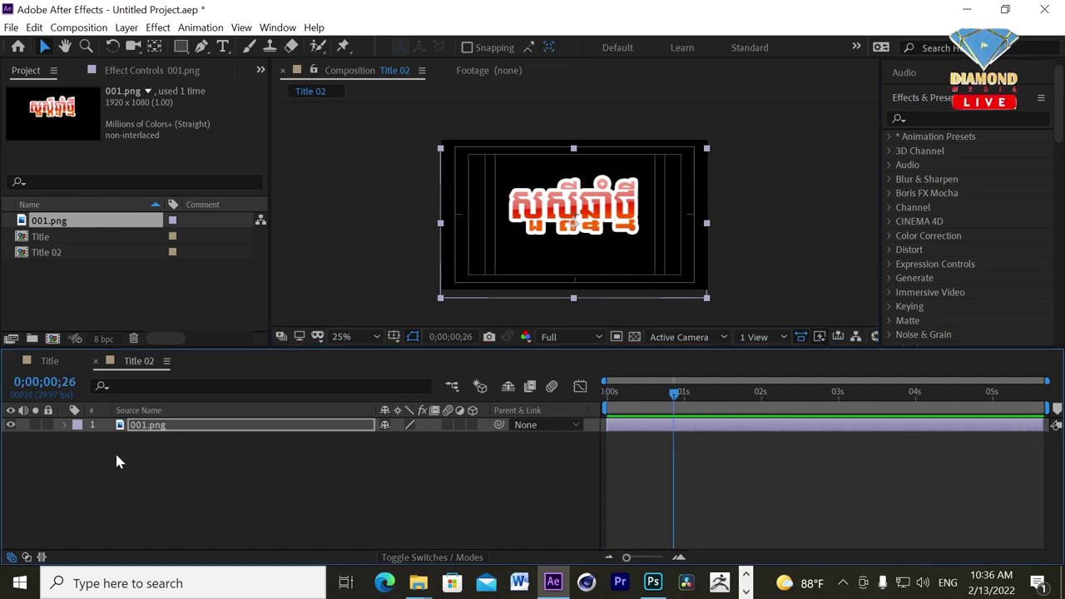
Step: Move 001.png's anchor point to 964,424 at the title's centre with the Pan Behind tool
{"action": "left_click", "coordinate": [65, 425]}
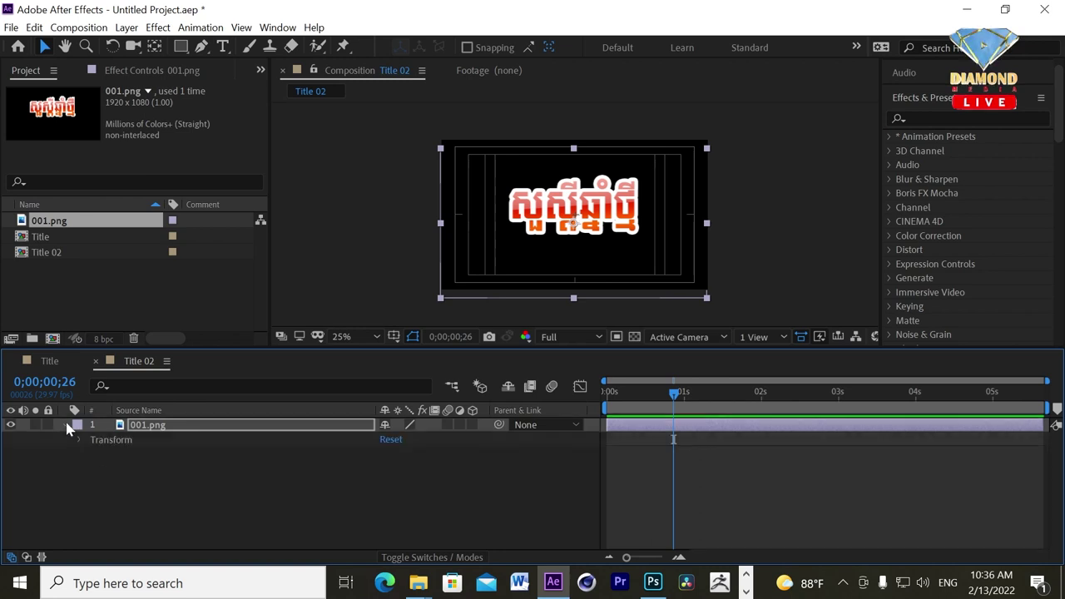
{"action": "left_click", "coordinate": [79, 441]}
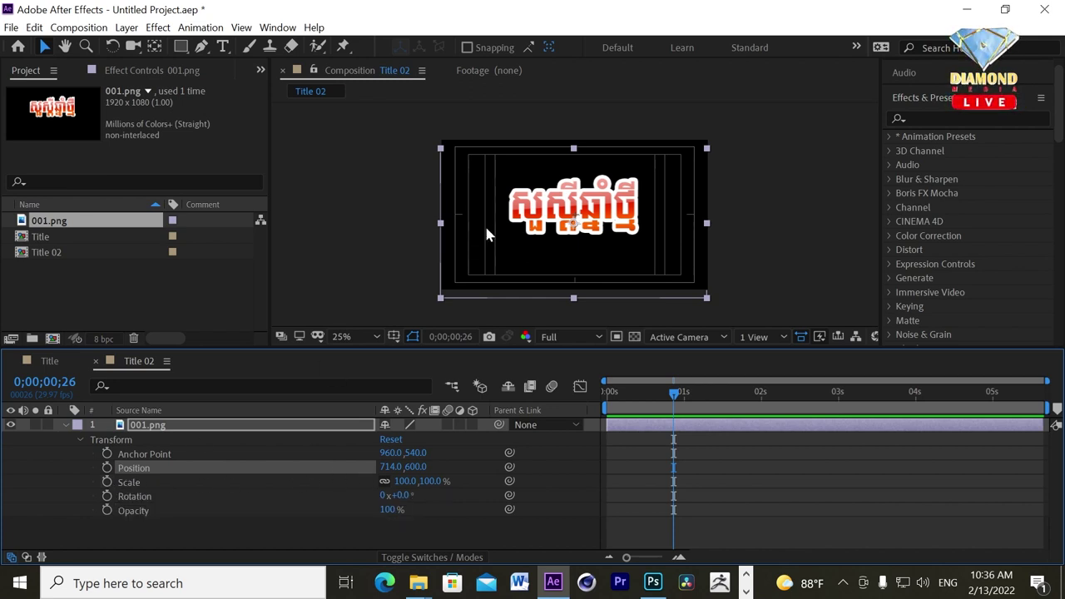
{"action": "left_click", "coordinate": [154, 47]}
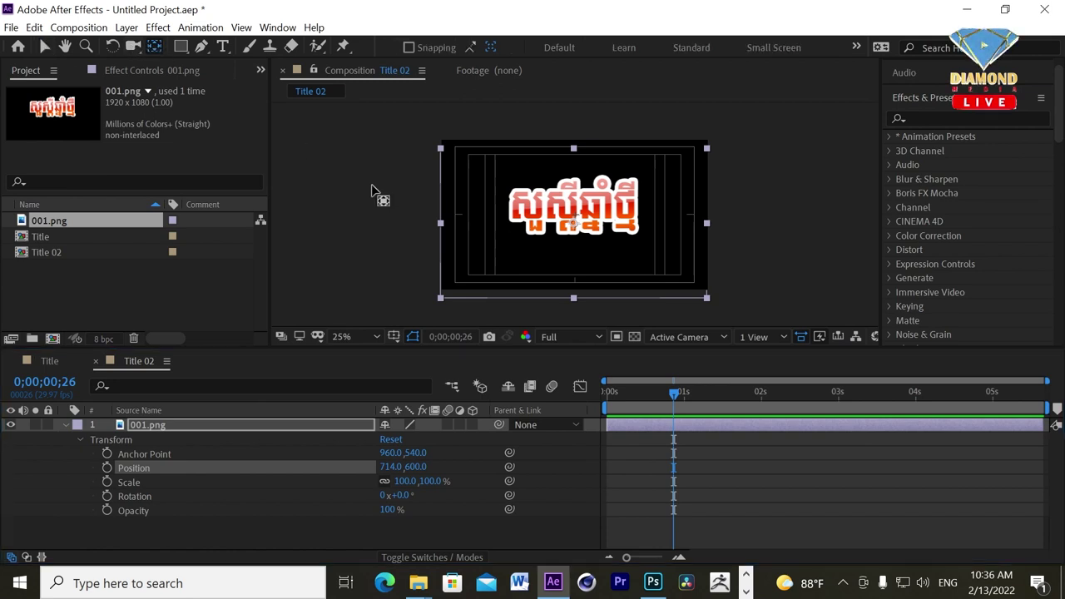
{"action": "left_click_drag", "start_coordinate": [583, 237], "coordinate": [579, 214]}
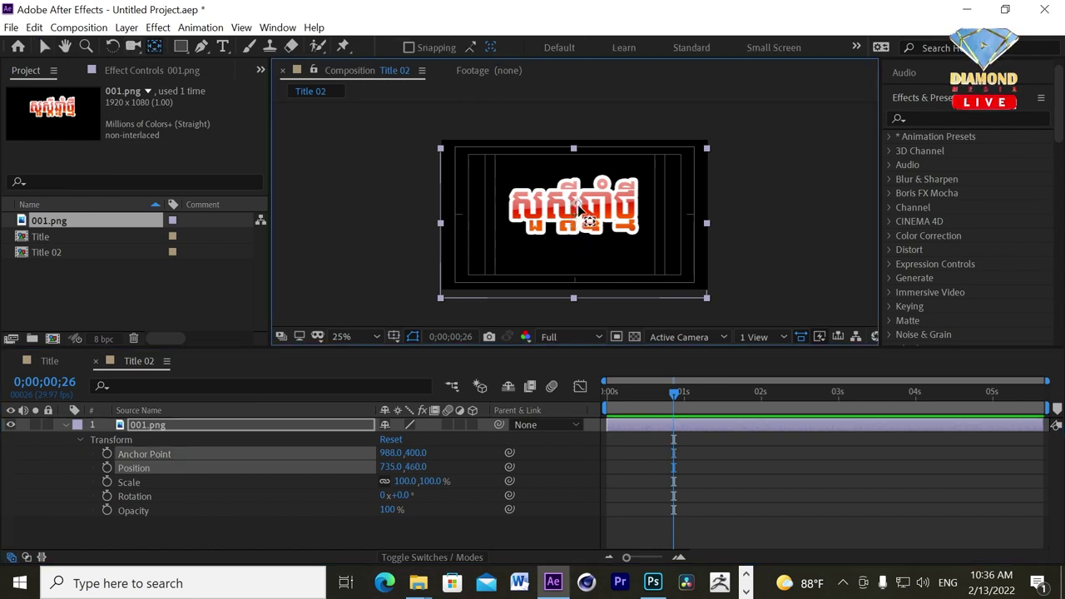
{"action": "left_click_drag", "start_coordinate": [578, 214], "coordinate": [577, 214]}
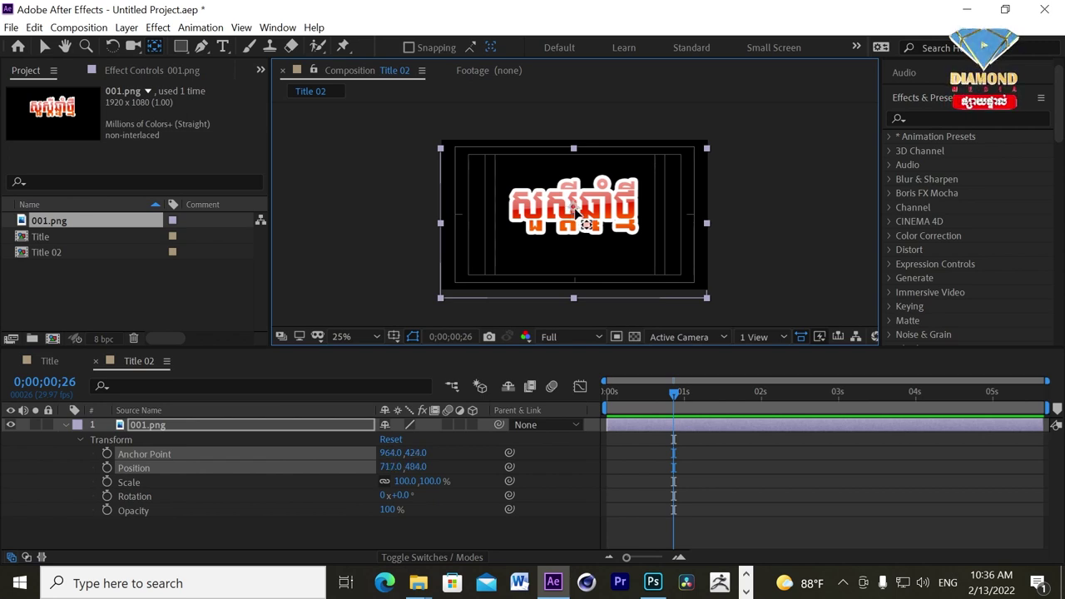
Step: Keyframe Scale so the title starts at 715% on the first frame and shrinks to 100%
{"action": "left_click", "coordinate": [108, 484]}
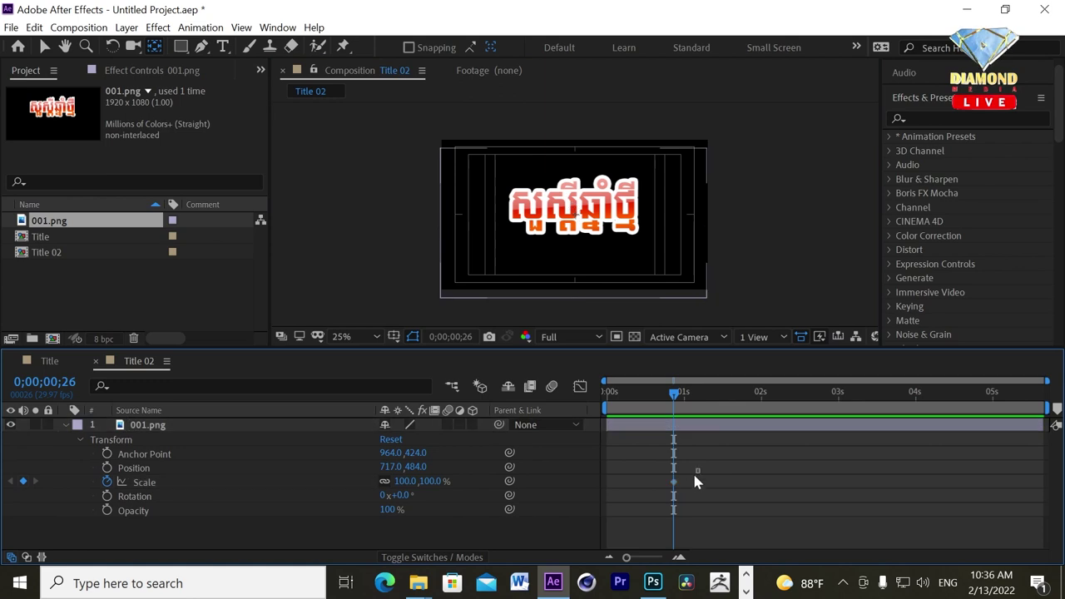
{"action": "left_click_drag", "start_coordinate": [697, 480], "coordinate": [664, 503]}
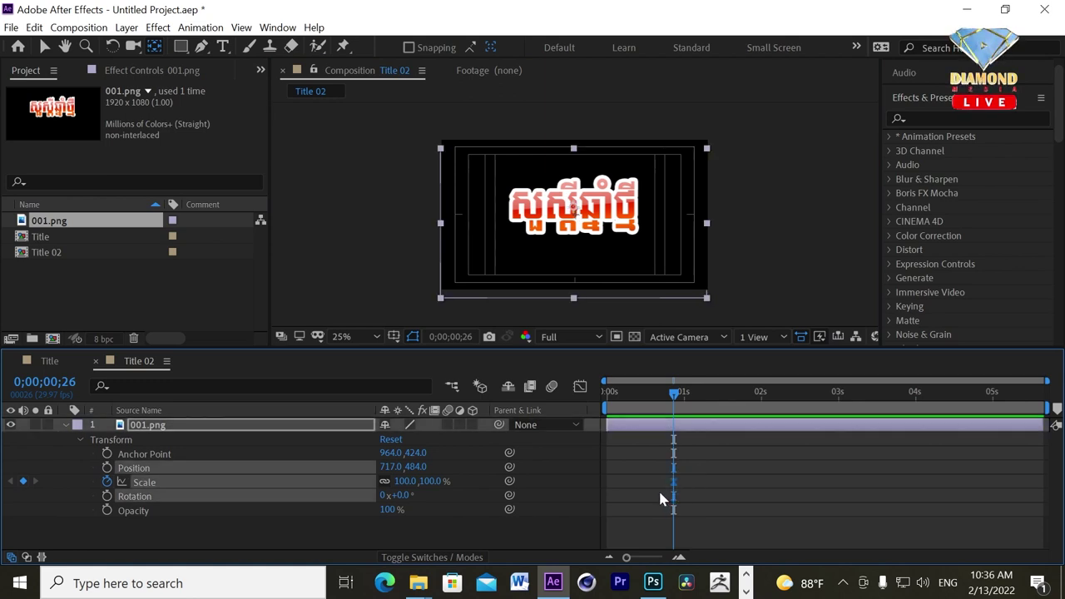
{"action": "key", "text": "Home"}
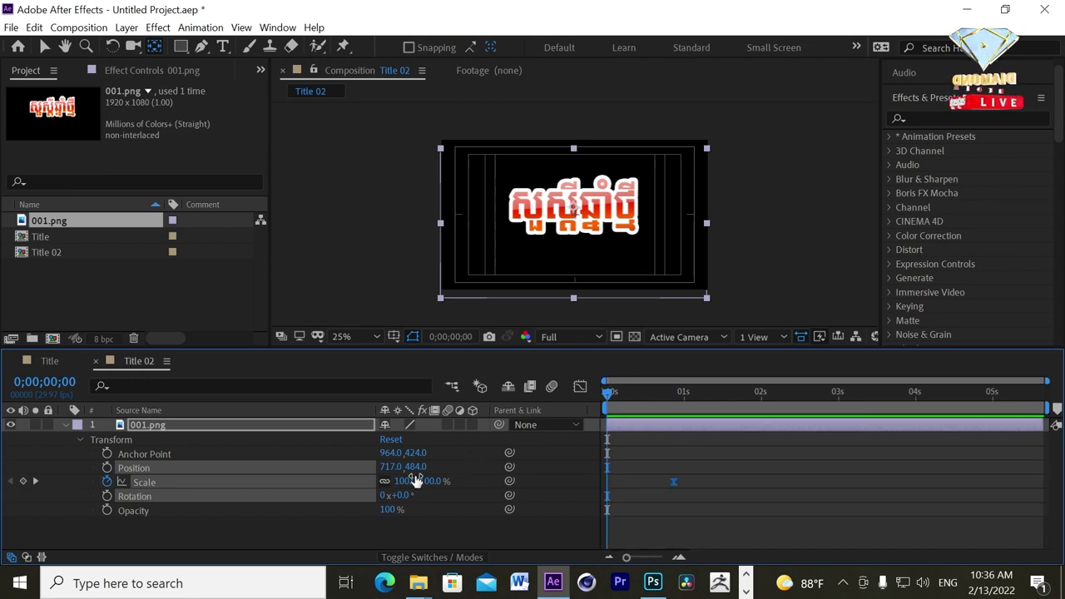
{"action": "mouse_move", "coordinate": [418, 481]}
{"action": "left_mouse_down"}
{"action": "mouse_move", "coordinate": [645, 410]}
{"action": "mouse_move", "coordinate": [466, 401]}
{"action": "left_mouse_up"}
{"action": "key", "text": "space"}
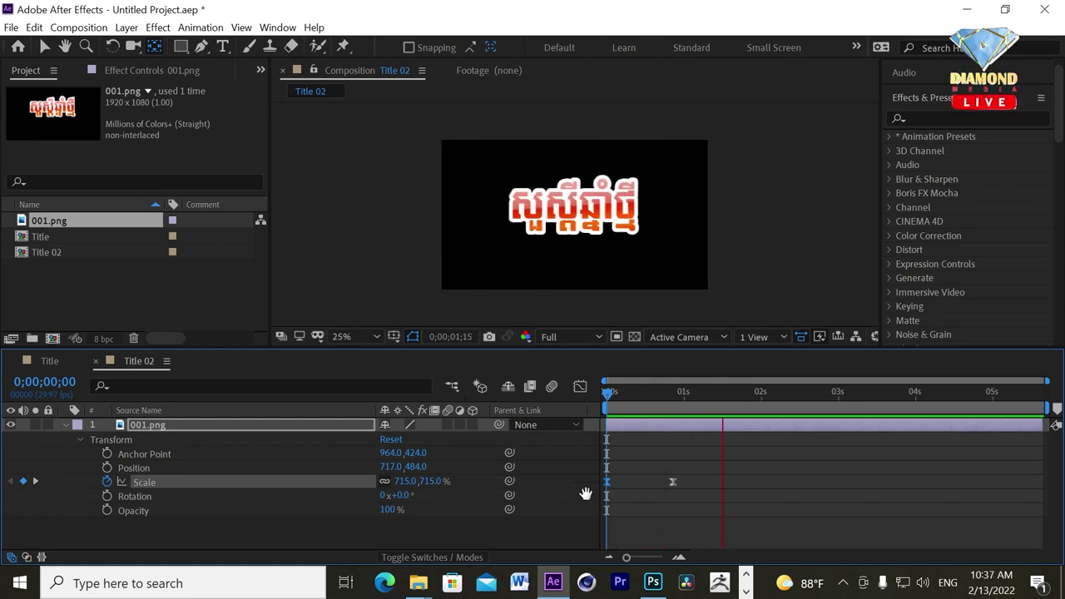
{"action": "key", "text": "space"}
Step: Move the 100% Scale keyframe earlier and raise the starting scale to 823%
{"action": "left_click_drag", "start_coordinate": [673, 481], "coordinate": [641, 481]}
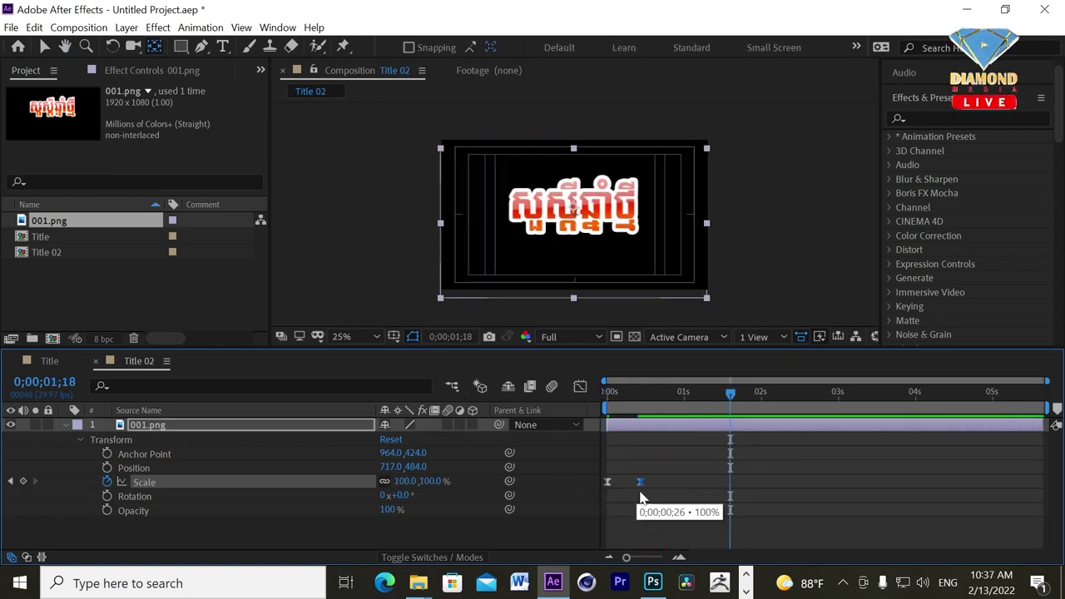
{"action": "left_click_drag", "start_coordinate": [645, 404], "coordinate": [530, 409]}
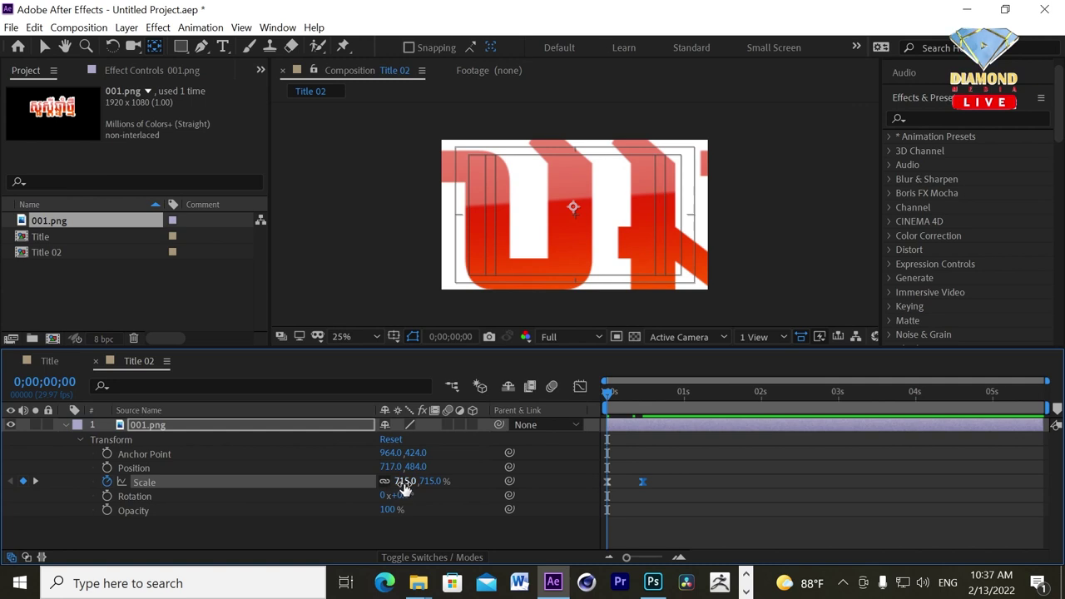
{"action": "left_click_drag", "start_coordinate": [405, 481], "coordinate": [467, 479]}
{"action": "key", "text": "space"}
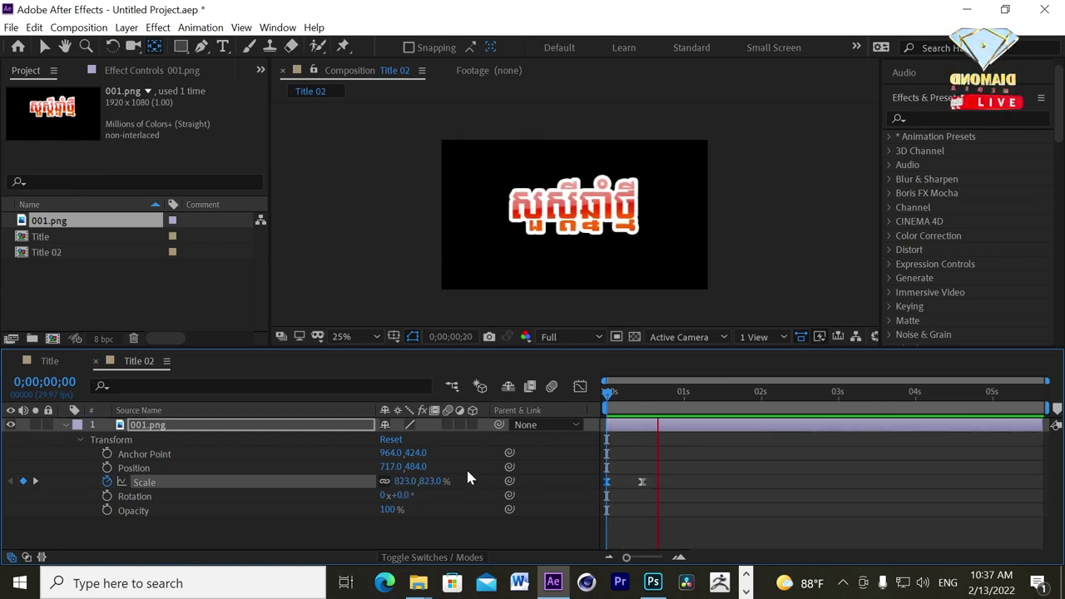
{"action": "key", "text": "space"}
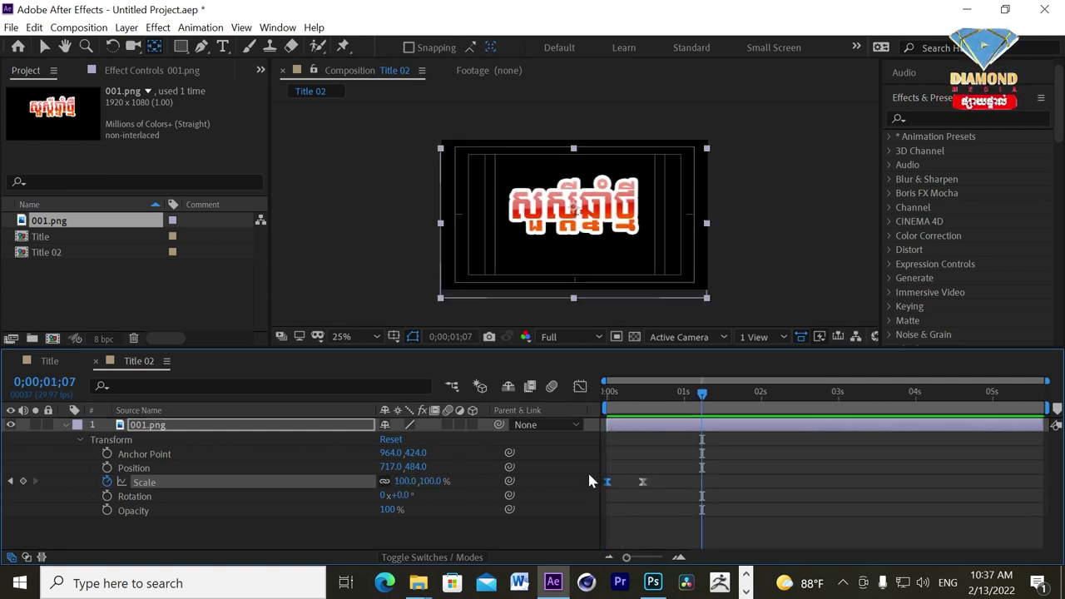
{"action": "key", "text": "space"}
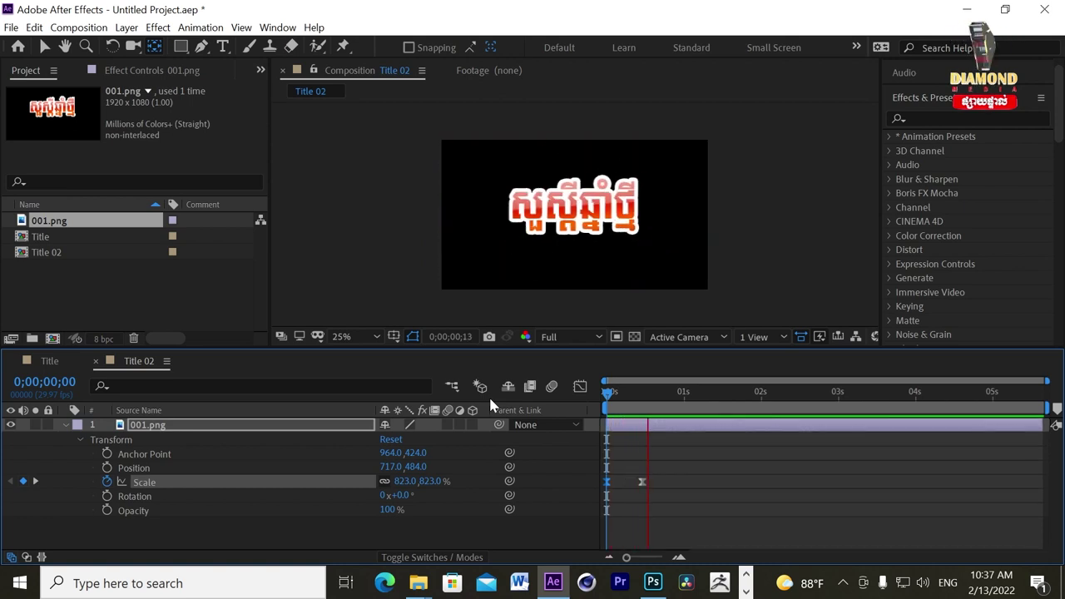
{"action": "key", "text": "space"}
Step: Shift the 100% keyframe to about ten frames in and step through the opening frames
{"action": "left_click_drag", "start_coordinate": [640, 484], "coordinate": [628, 485]}
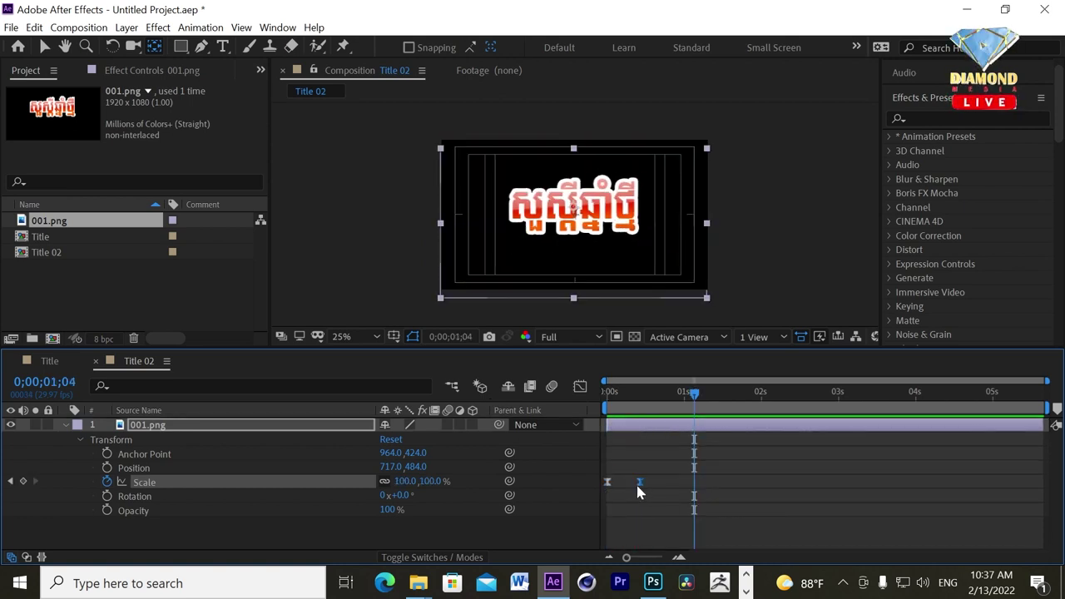
{"action": "key", "text": "space"}
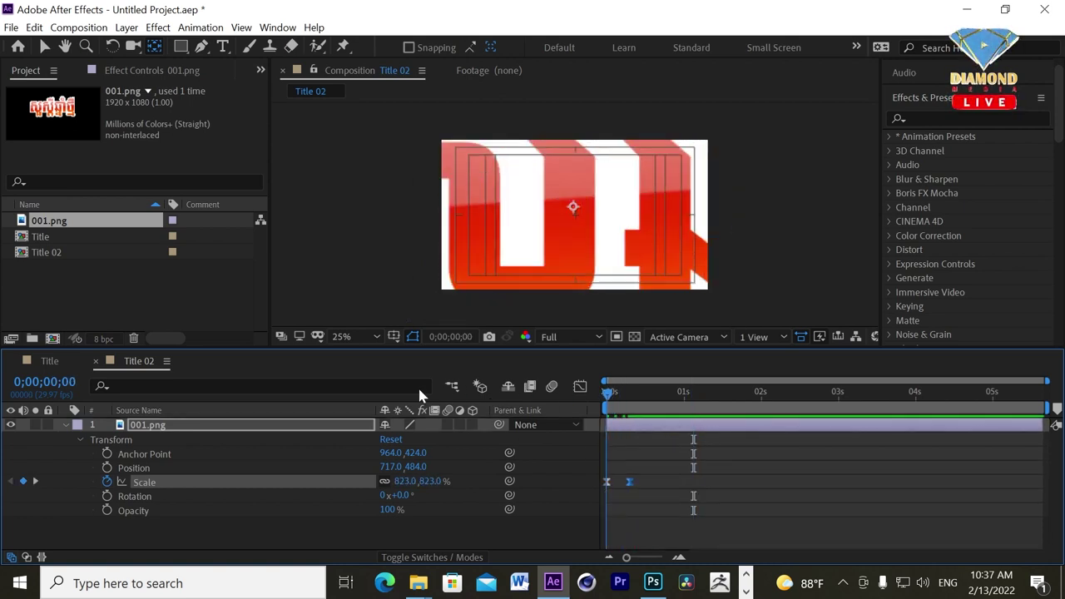
{"action": "key", "text": "space"}
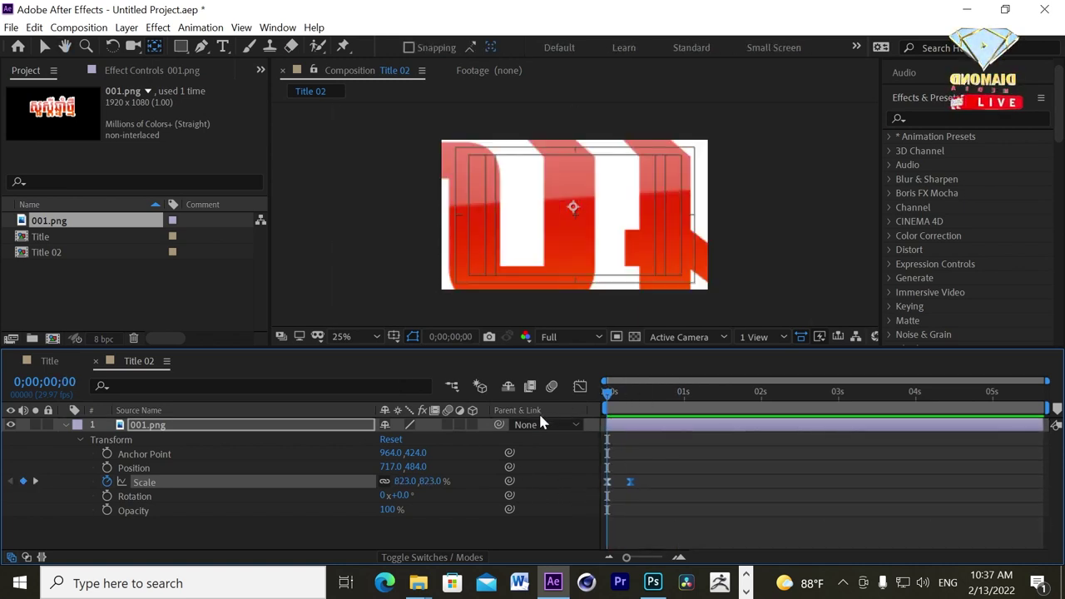
{"action": "key", "text": "equal"}
{"action": "left_click_drag", "start_coordinate": [616, 401], "coordinate": [642, 393]}
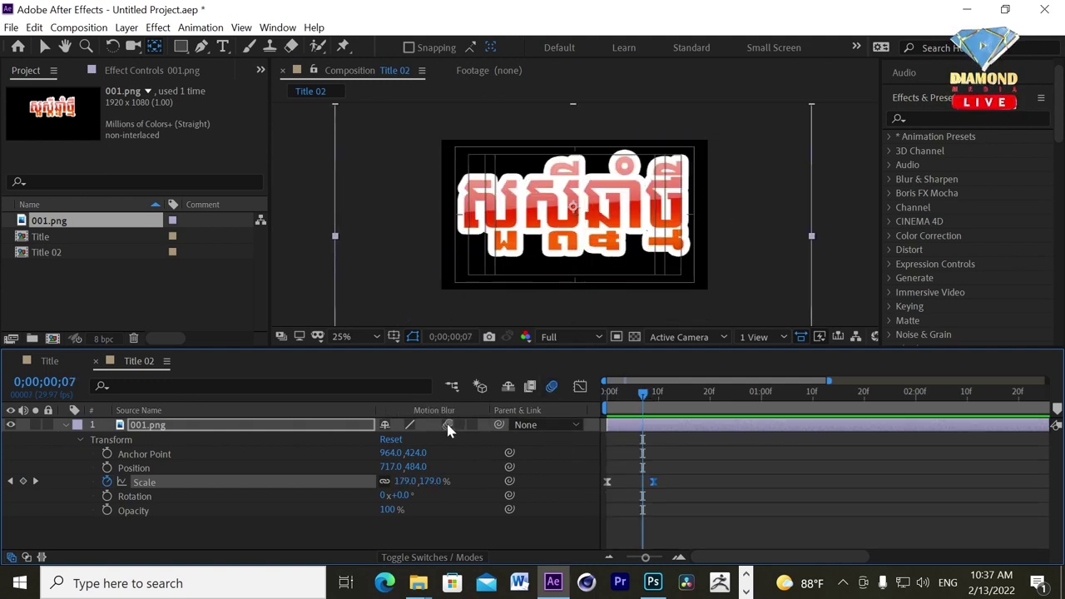
Step: Scrub to an earlier frame to check the motion-blurred scale-in
{"action": "mouse_move", "coordinate": [643, 395]}
{"action": "left_mouse_down"}
{"action": "mouse_move", "coordinate": [629, 404]}
{"action": "mouse_move", "coordinate": [650, 401]}
{"action": "left_mouse_up"}
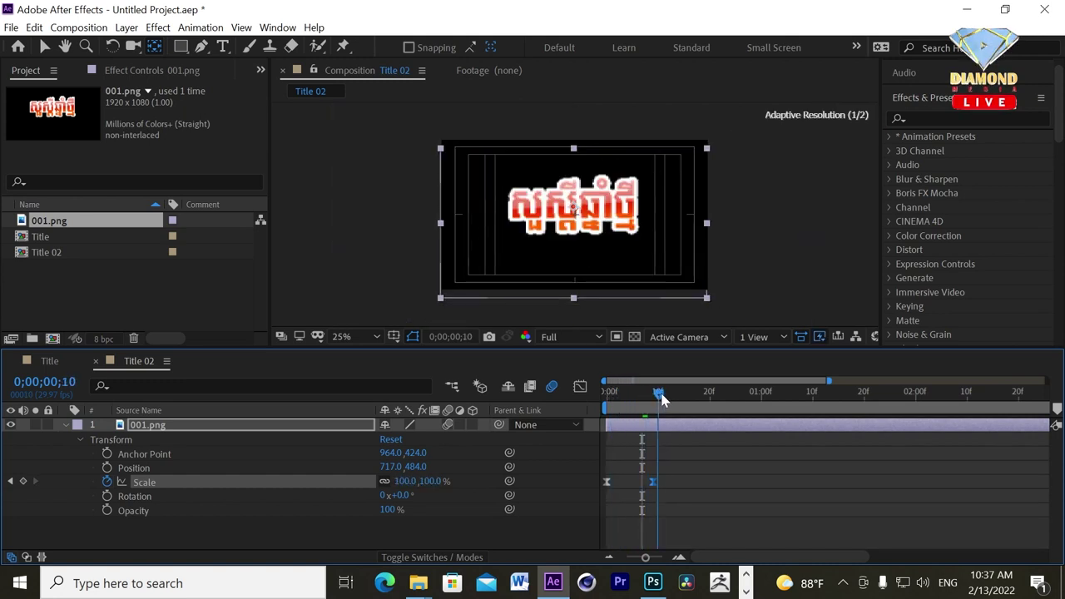